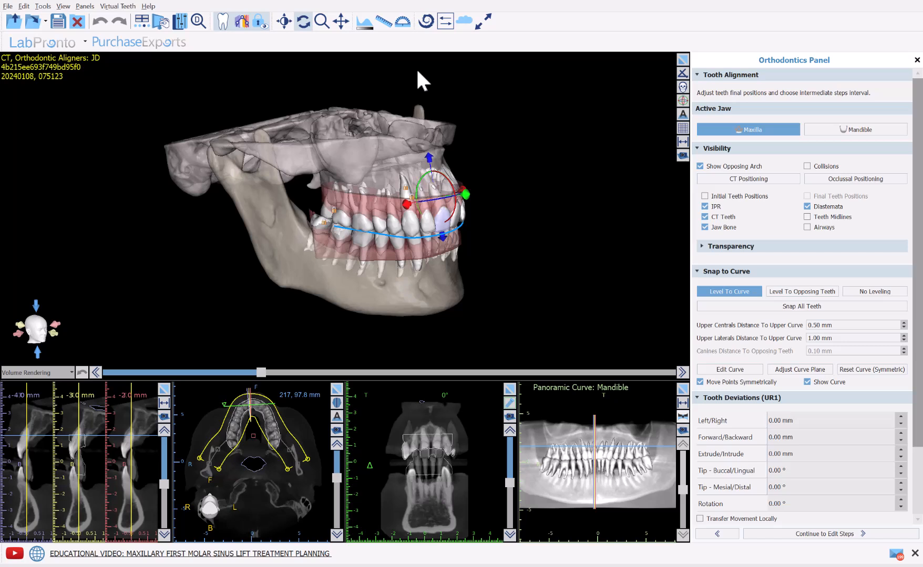
Examine the jaw model from the side and the cross-sectional and axial slices around the upper right central incisor.
scroll(417, 68, up, 2)
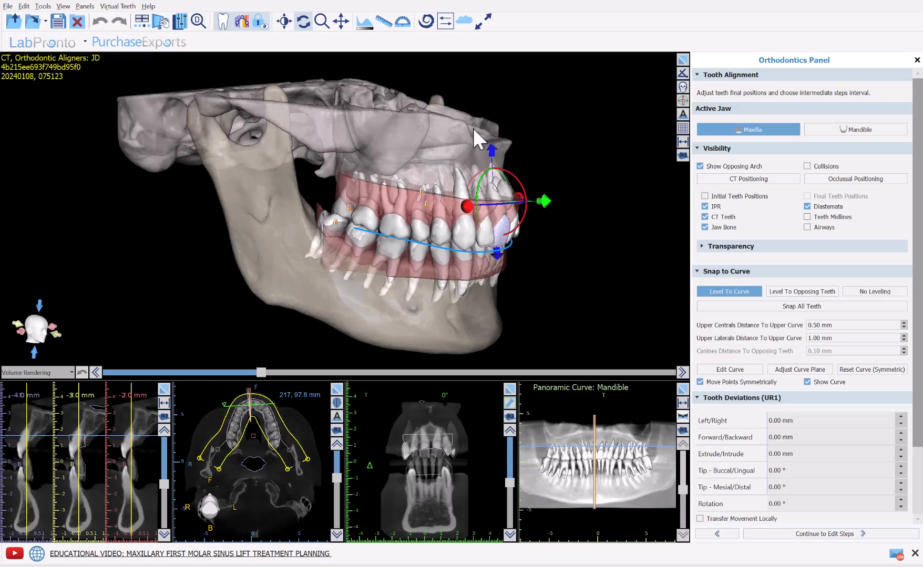
drag(612, 225, 567, 228)
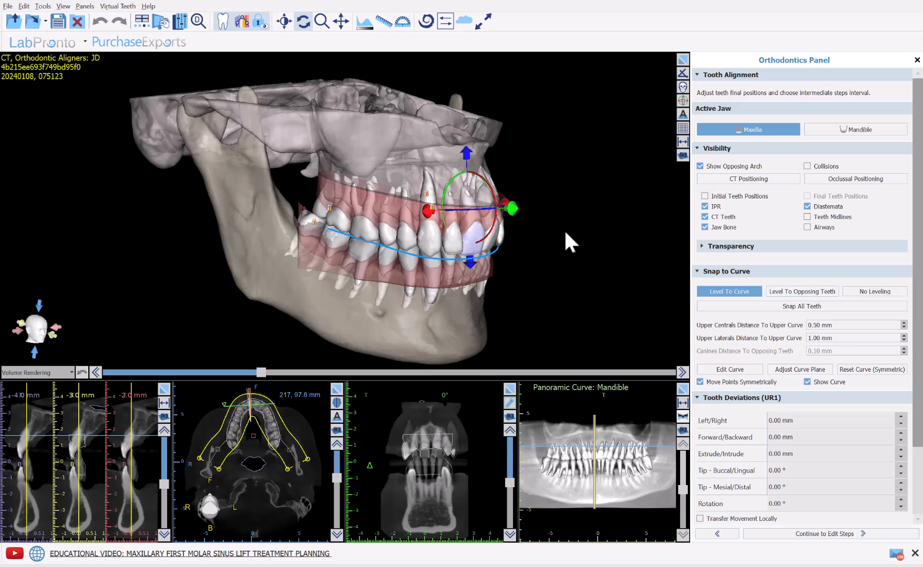
click(825, 227)
click(824, 227)
drag(165, 484, 165, 484)
drag(337, 479, 338, 478)
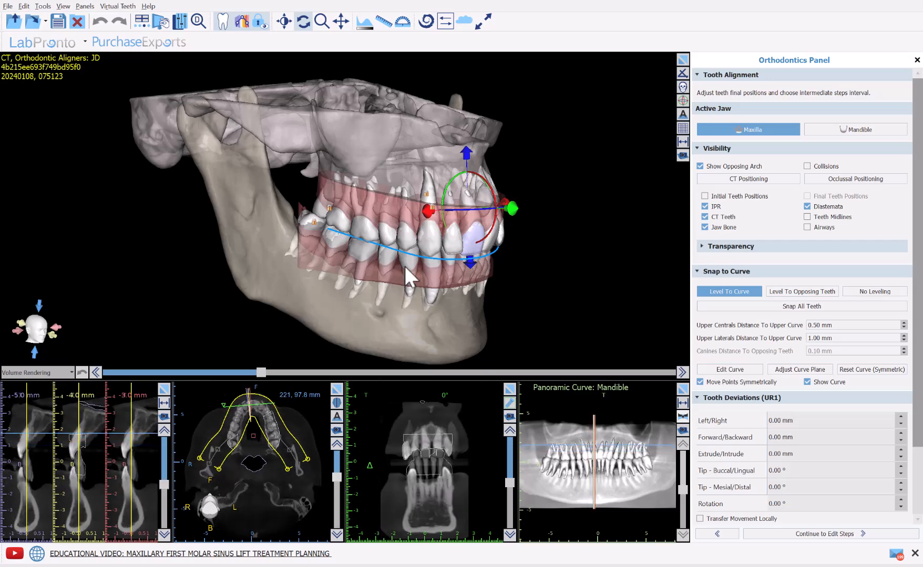
Select the upper right canine and first premolar in turn to examine their slices and tooth deviations.
click(427, 246)
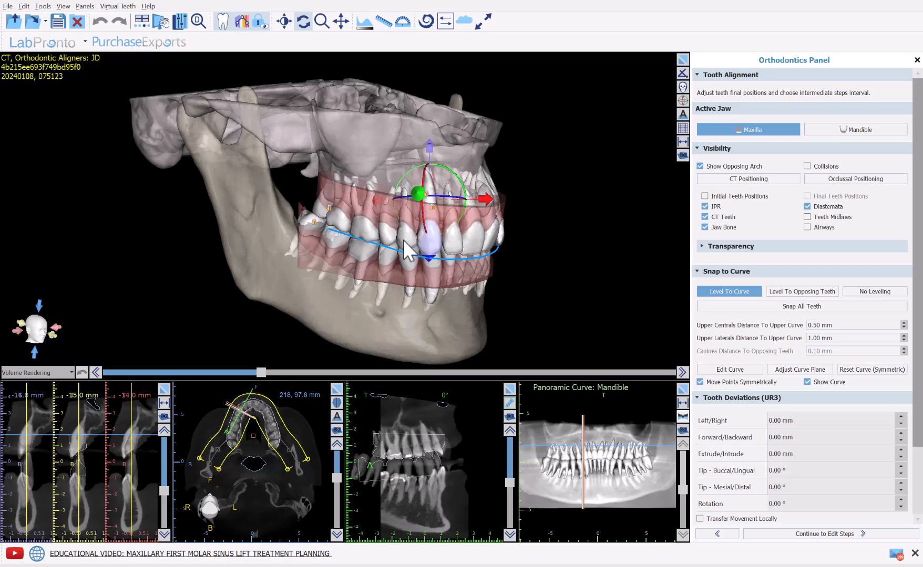
click(403, 239)
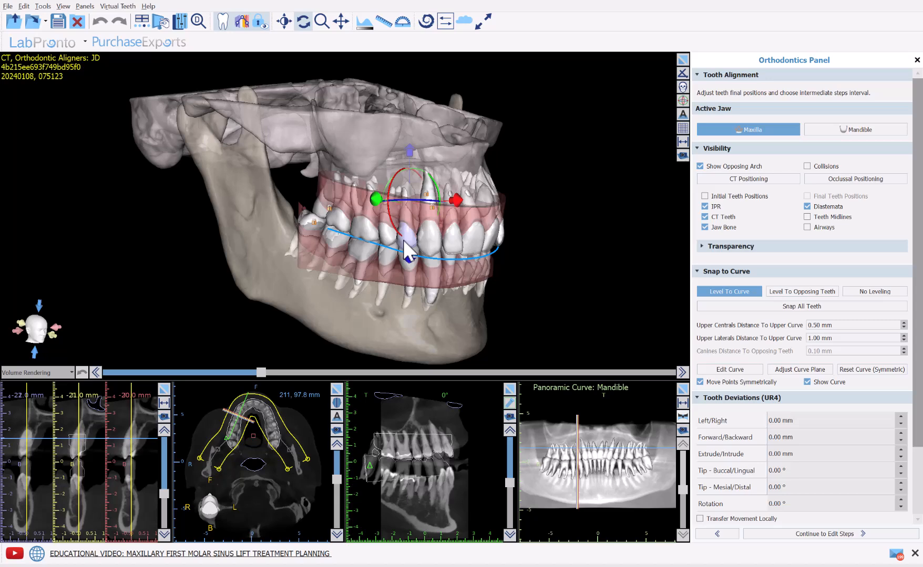
click(433, 239)
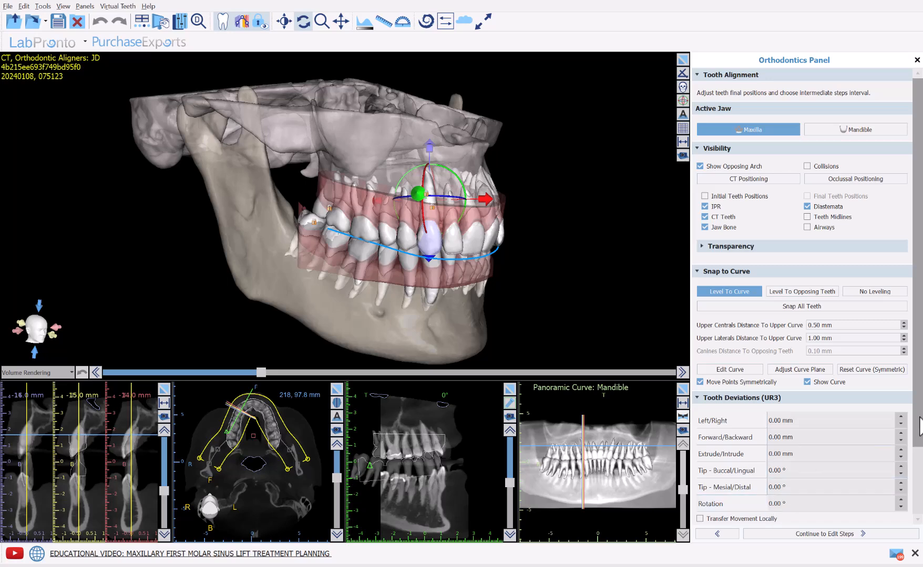
scroll(919, 435, down, 1)
scroll(920, 444, up, 1)
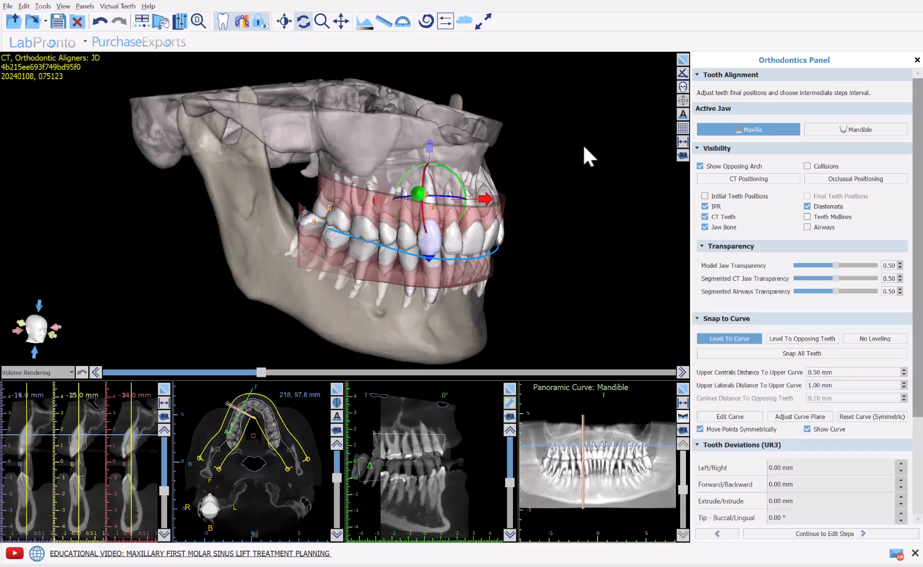
Make the mandible the active jaw by selecting the lower right first premolar, and return to the maxilla.
drag(583, 147, 557, 146)
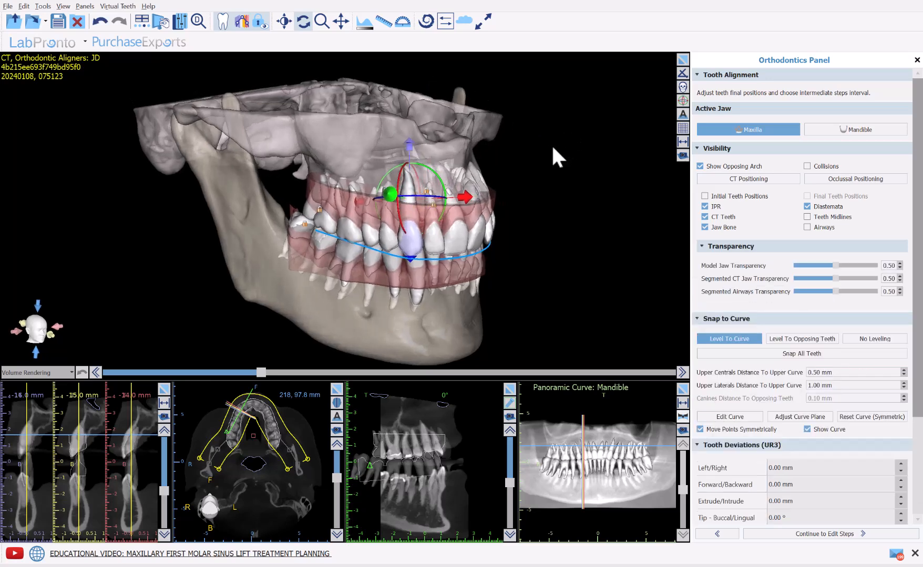
click(389, 238)
click(393, 270)
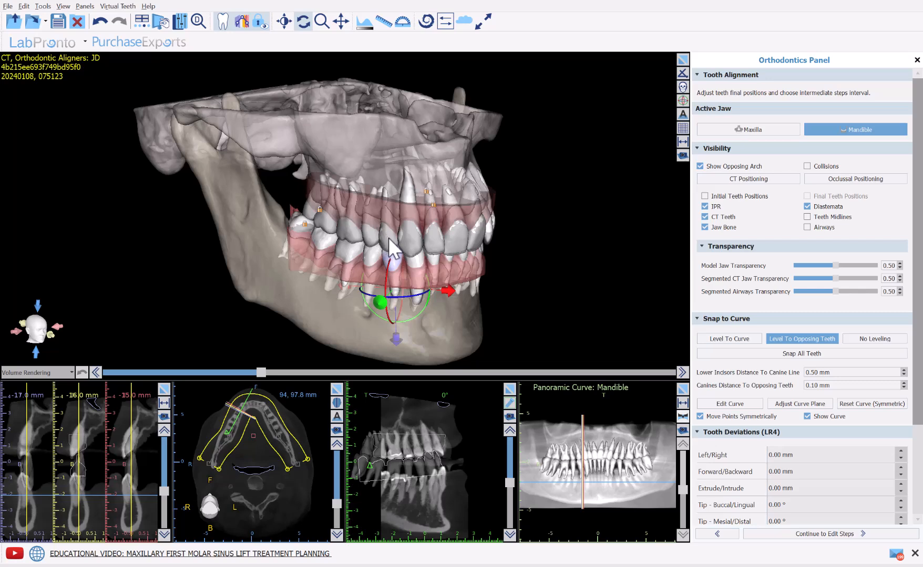
click(752, 128)
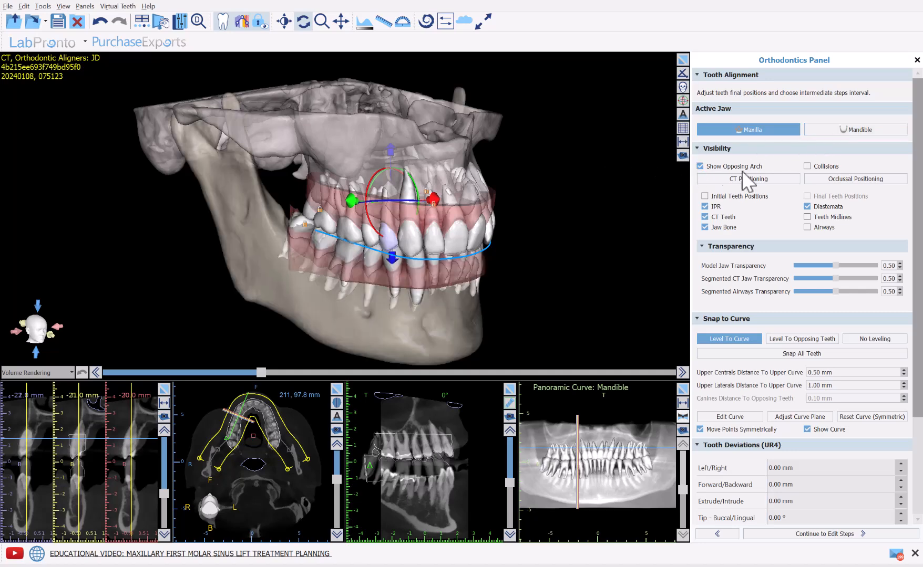
Turn on Collisions and compare CT positioning with occlusal positioning, leaving the jaws in occlusal positioning.
click(701, 166)
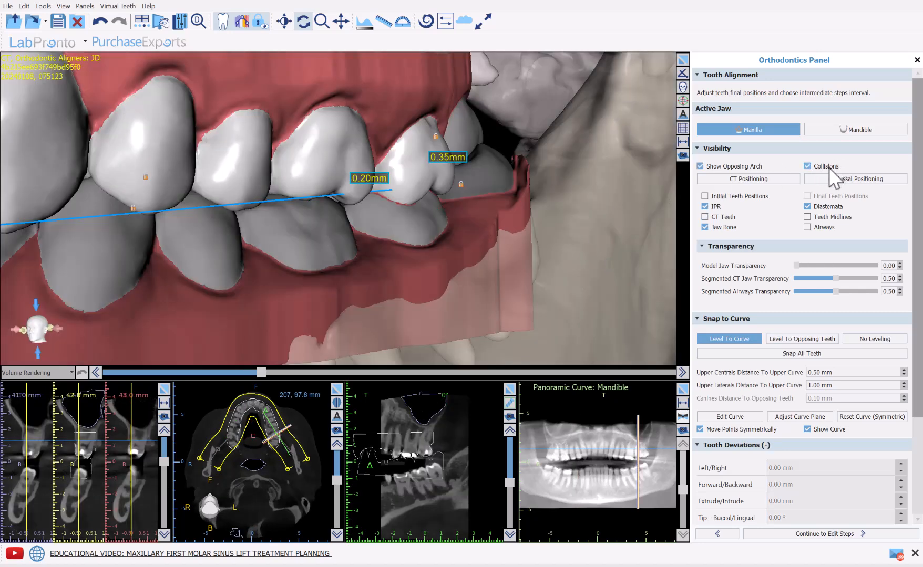
drag(613, 230, 587, 241)
click(731, 179)
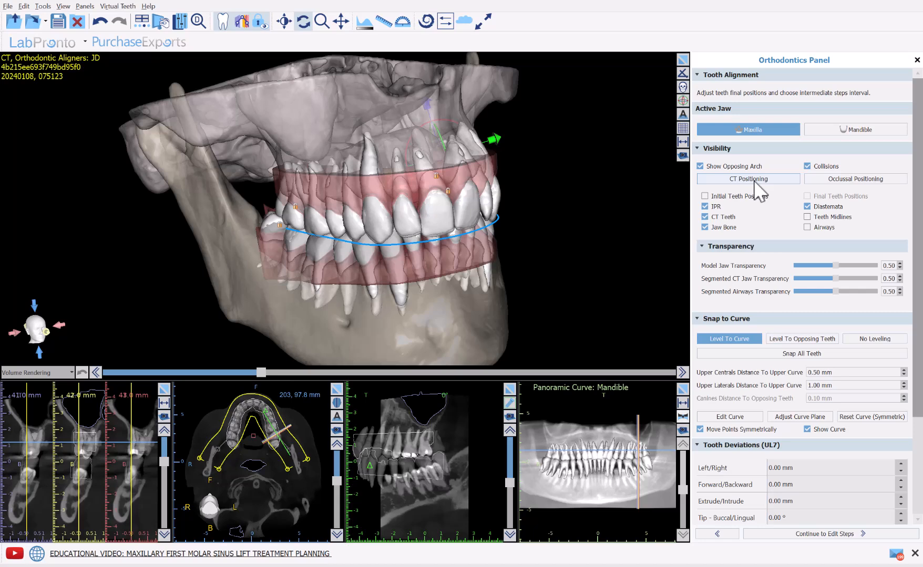
click(754, 181)
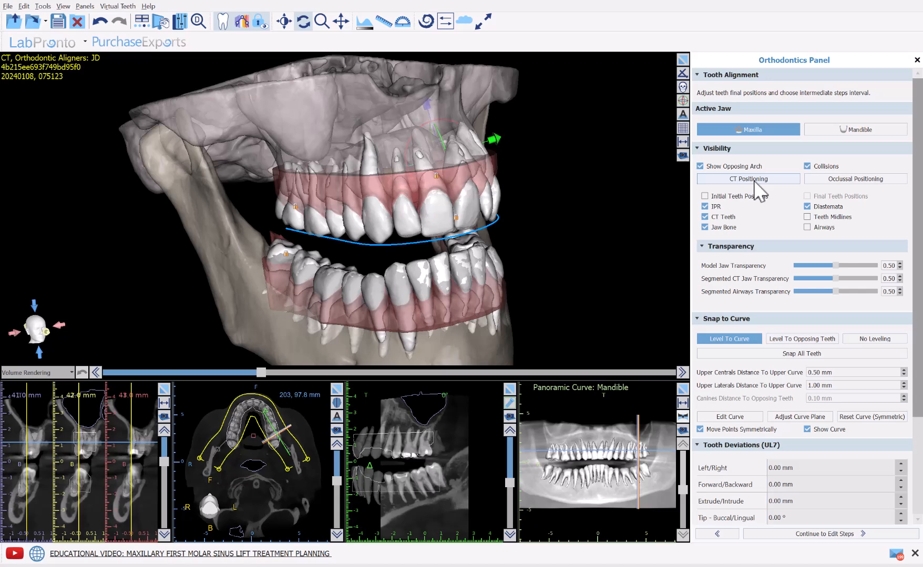
click(836, 183)
click(791, 181)
click(836, 181)
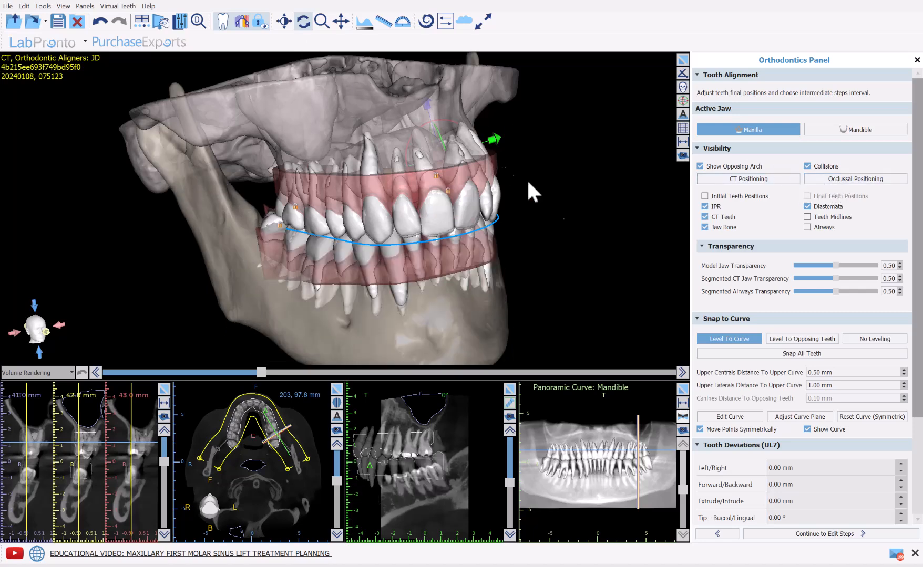
Hide and show the IPR markers and the CT teeth to compare the model with and without them.
click(705, 207)
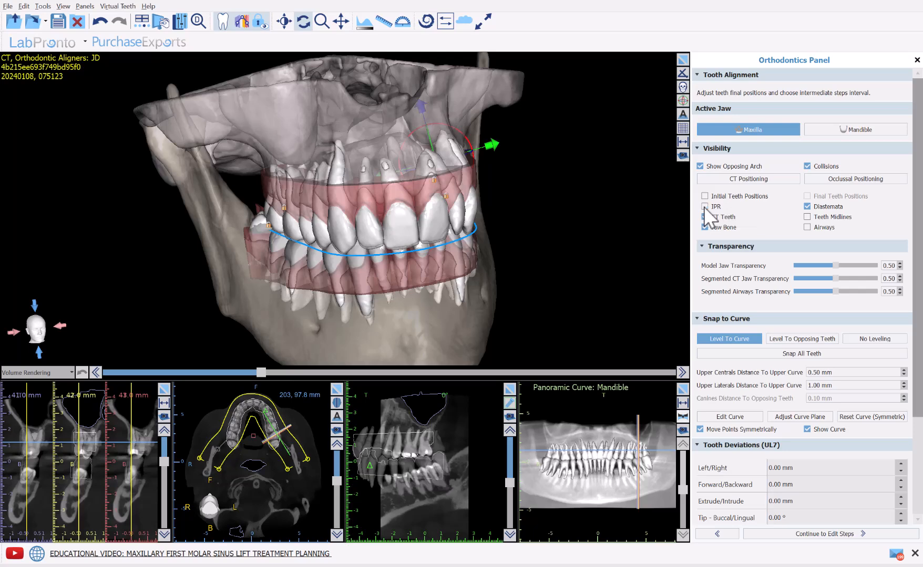
click(705, 207)
scroll(591, 264, up, 3)
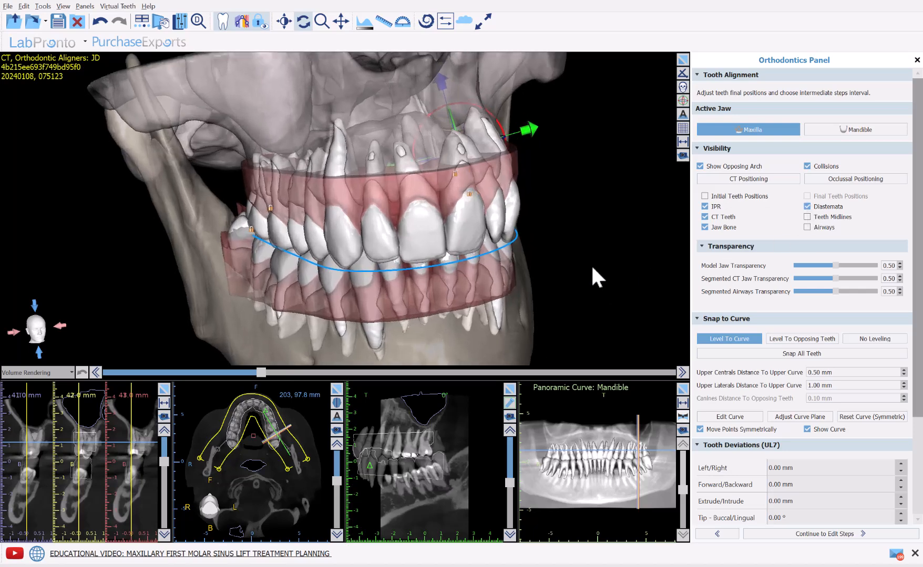
click(705, 217)
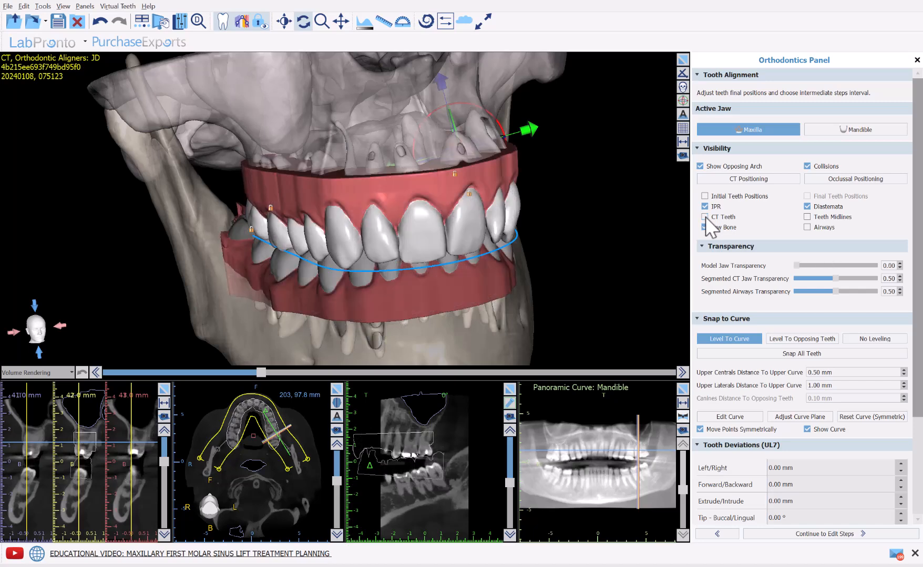
click(705, 217)
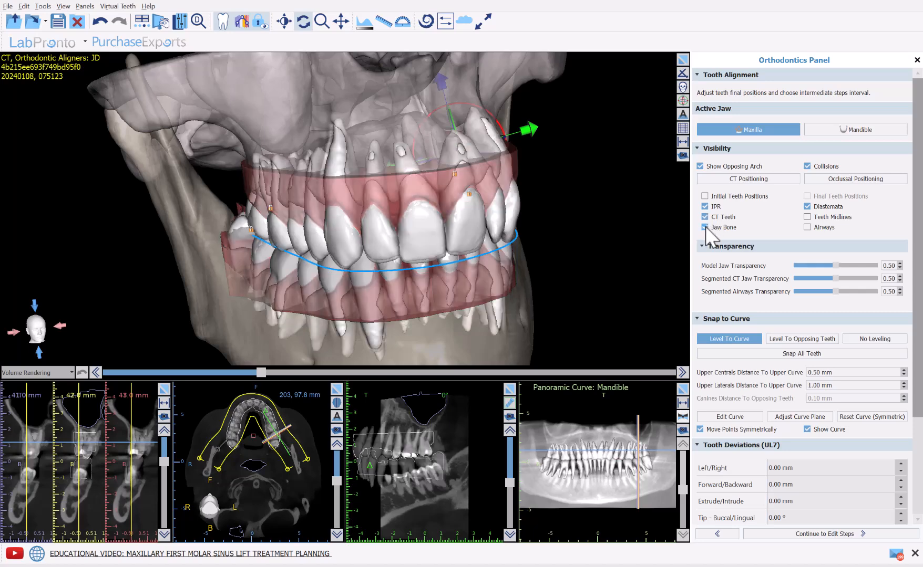
Examine the airways and teeth with and without the jaw bone, restoring the bone and hiding the airways.
click(705, 228)
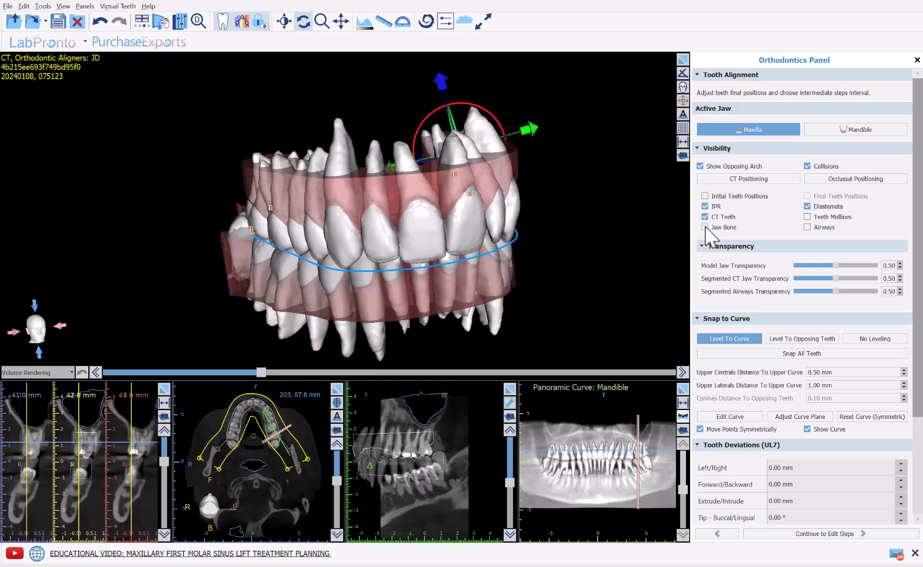
click(807, 227)
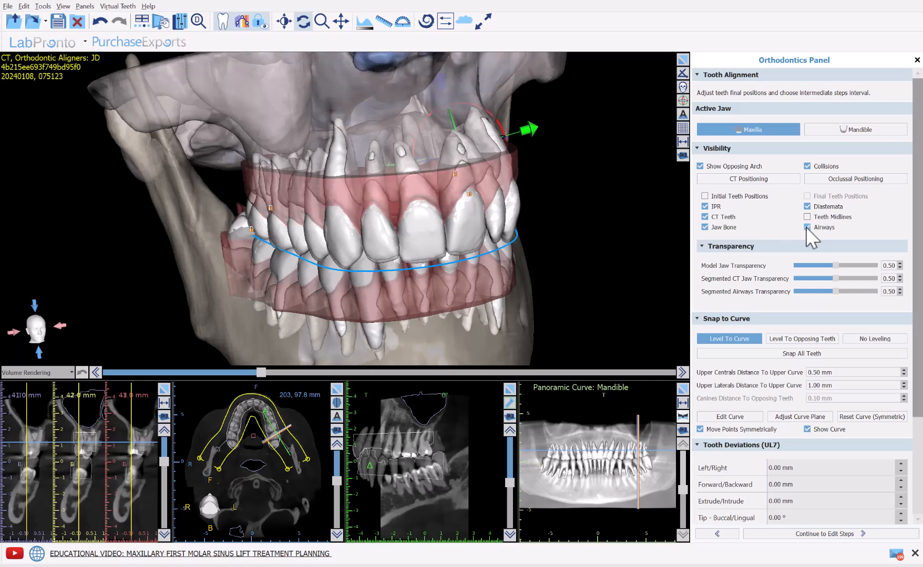
click(807, 228)
drag(200, 240, 603, 195)
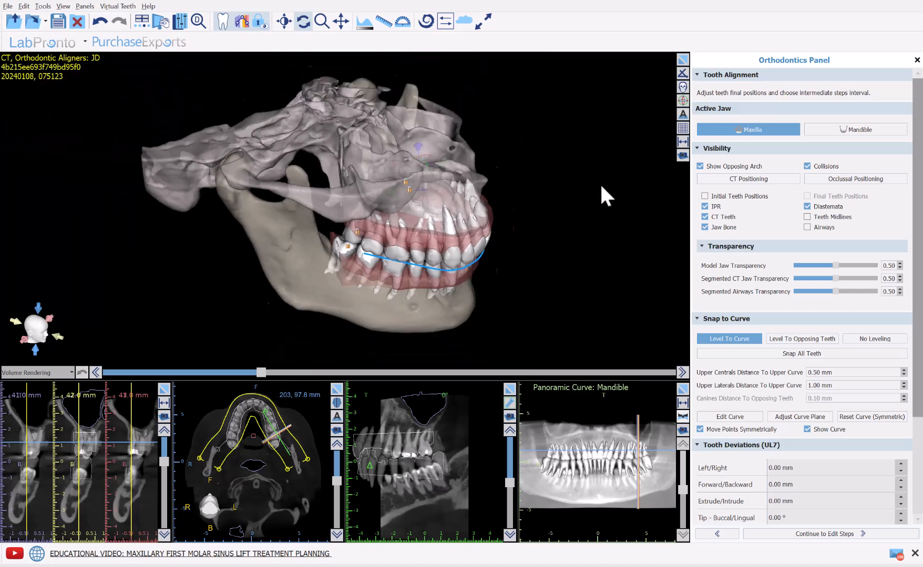
click(807, 228)
click(704, 227)
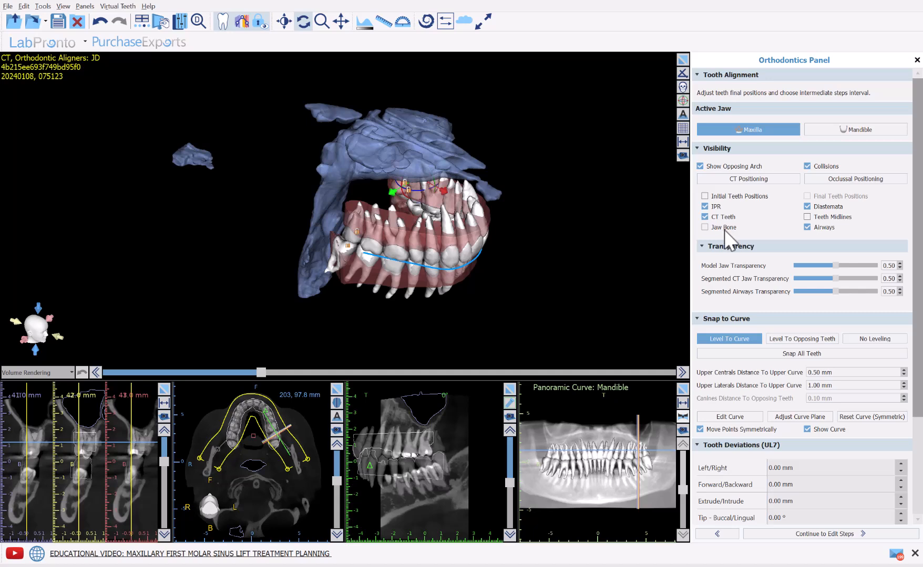
click(724, 230)
click(807, 227)
Show the teeth midlines and select the upper right central incisor in a frontal view.
click(807, 217)
right_drag(539, 272, 552, 302)
drag(552, 303, 587, 301)
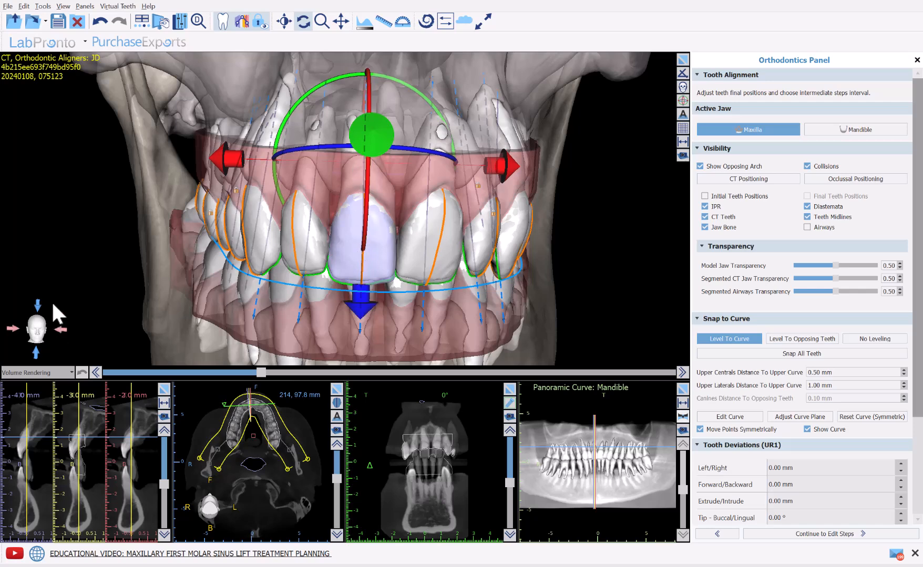
mouse_move(66, 259)
mouse_down()
mouse_move(77, 265)
mouse_move(79, 255)
mouse_up()
mouse_move(587, 328)
mouse_down()
mouse_move(563, 287)
mouse_move(598, 320)
mouse_up()
scroll(598, 321, down, 3)
Adjust the midline of the upper right central incisor and leave midline editing.
drag(921, 89, 921, 360)
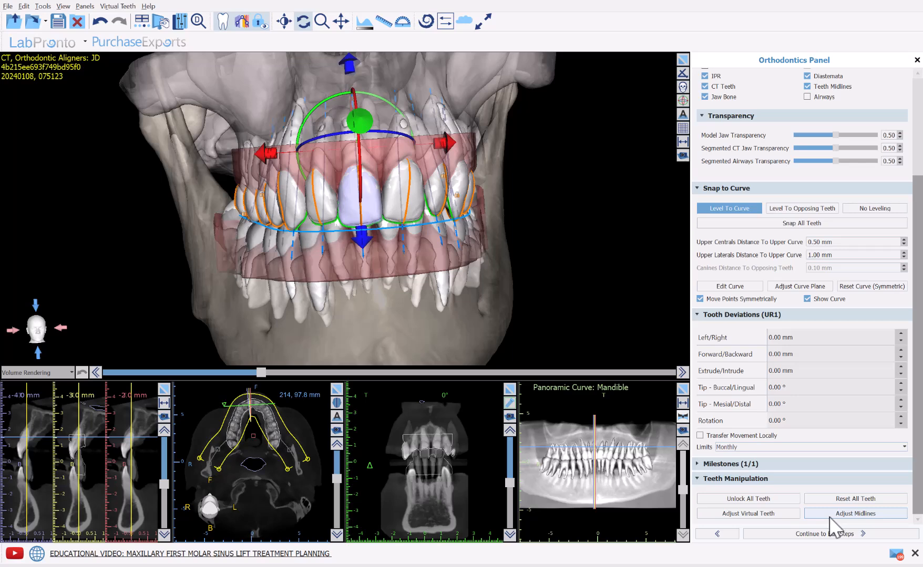
scroll(557, 313, up, 5)
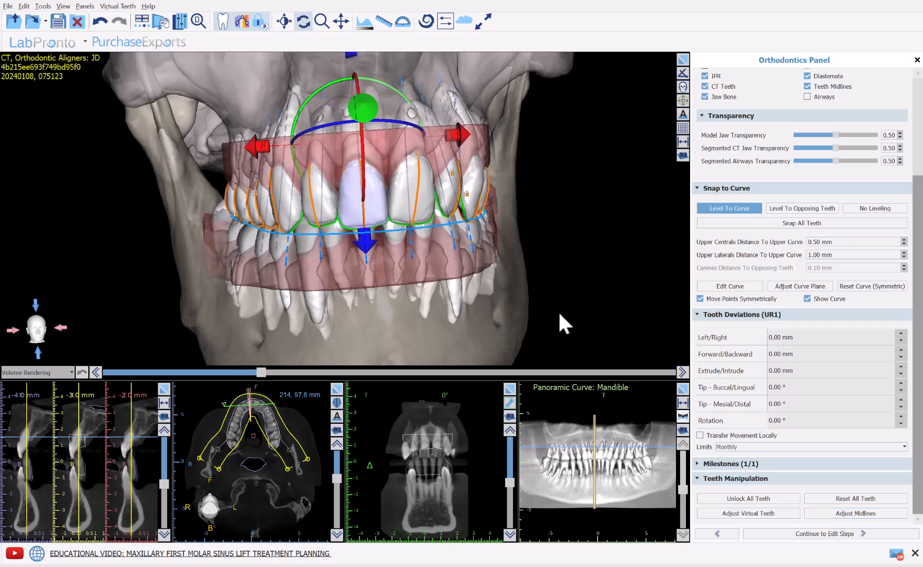
scroll(559, 305, up, 1)
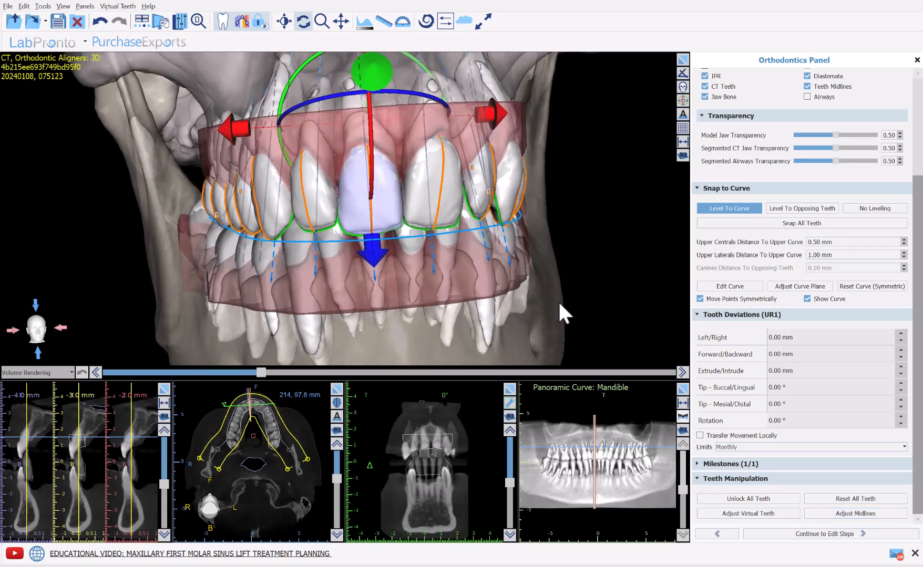
click(837, 515)
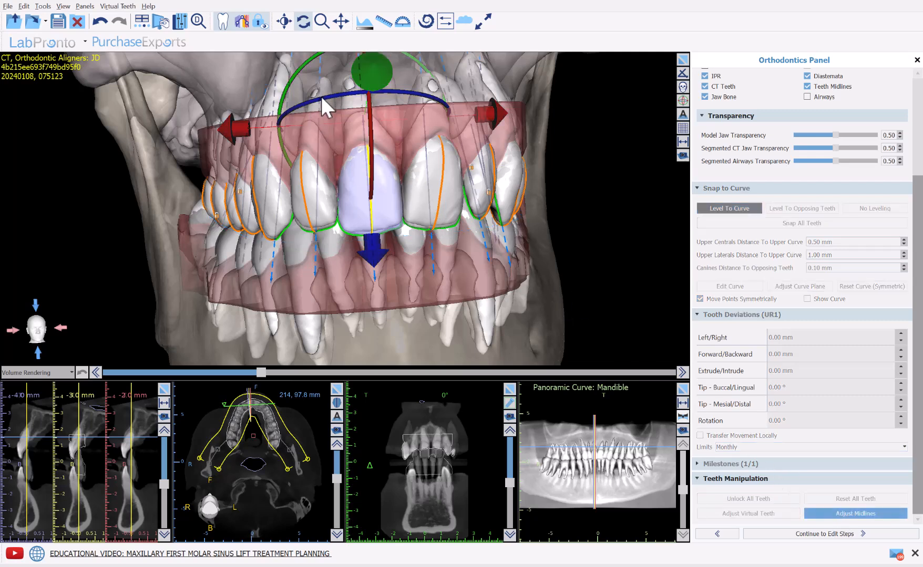
drag(324, 110, 325, 110)
mouse_move(490, 113)
mouse_down()
mouse_move(501, 113)
mouse_move(484, 114)
mouse_move(490, 123)
mouse_up()
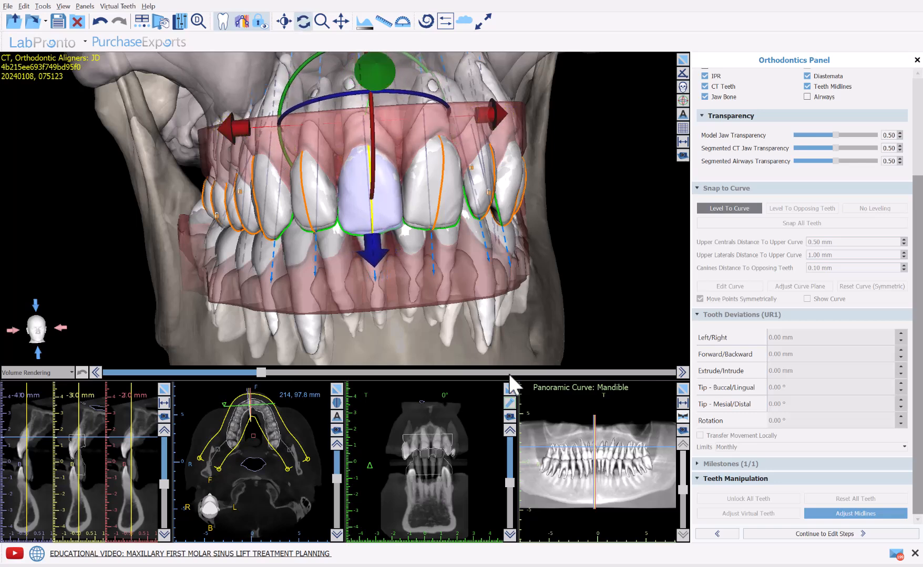
click(841, 514)
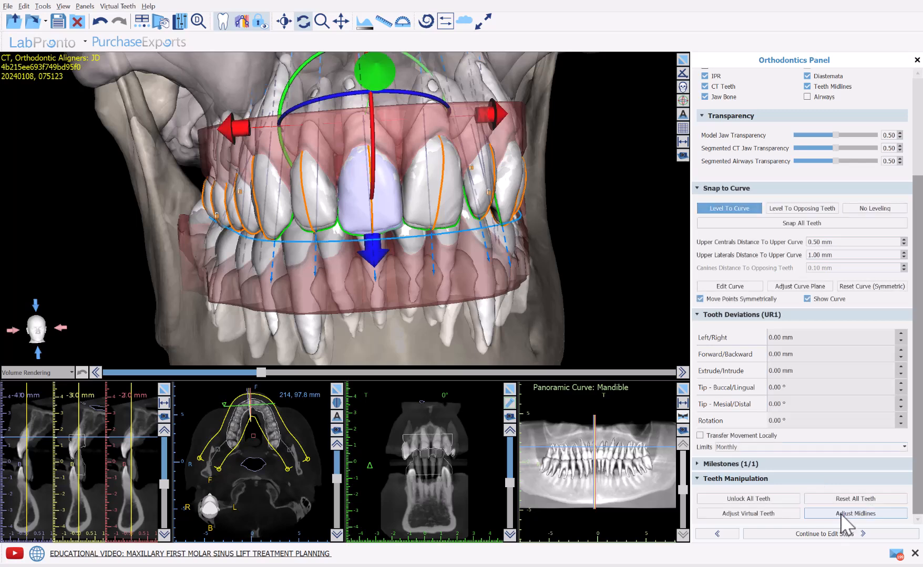
click(99, 23)
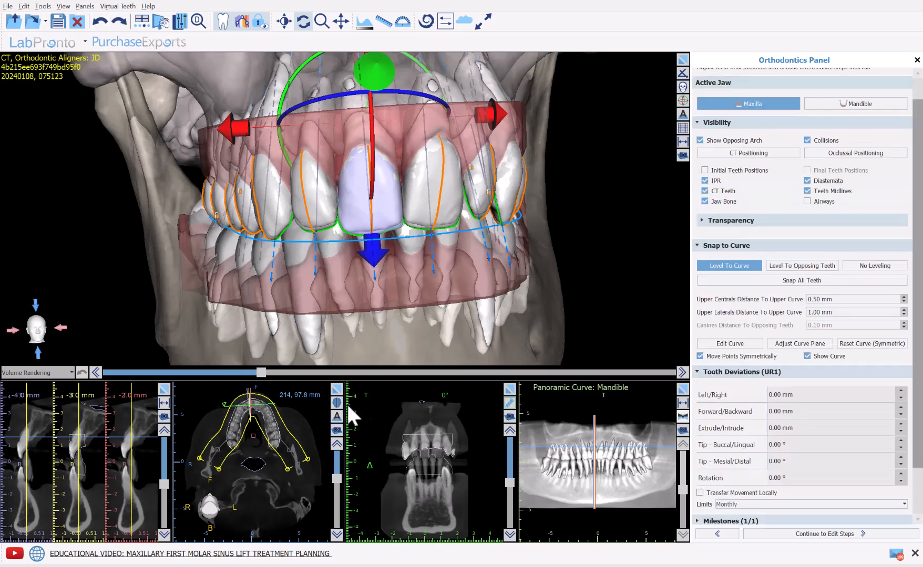
Set the model jaw transparency to 0.47 and the segmented CT jaw transparency to 0.72.
click(700, 221)
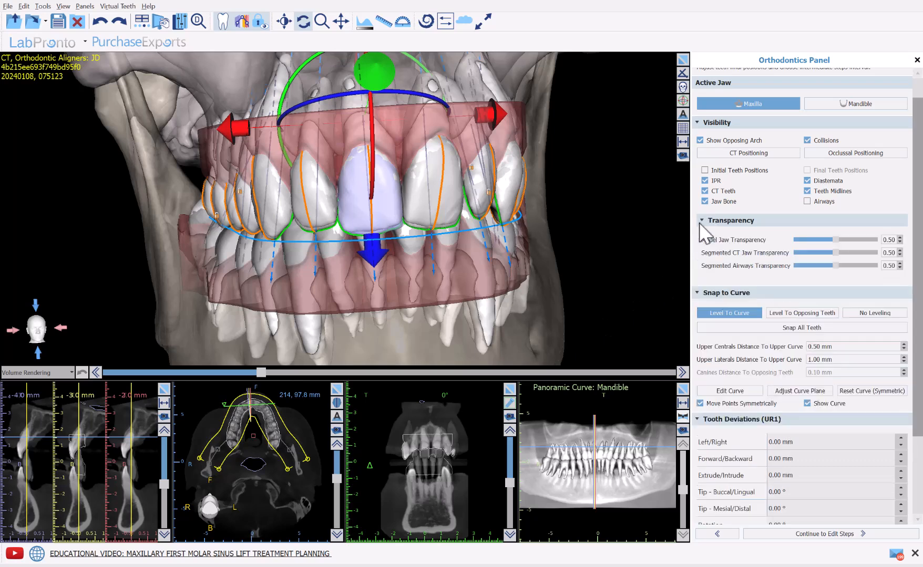
click(701, 220)
click(702, 220)
scroll(617, 297, up, 5)
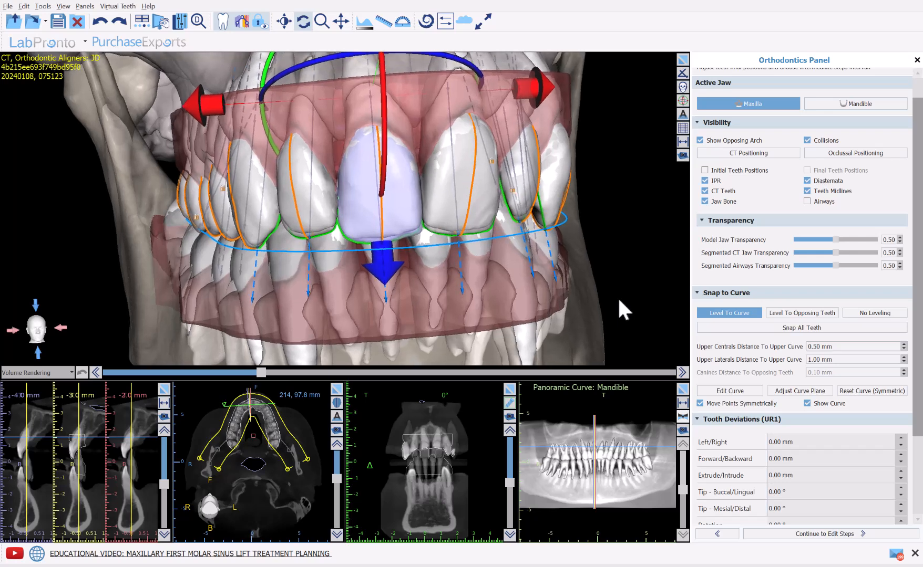
scroll(620, 303, down, 1)
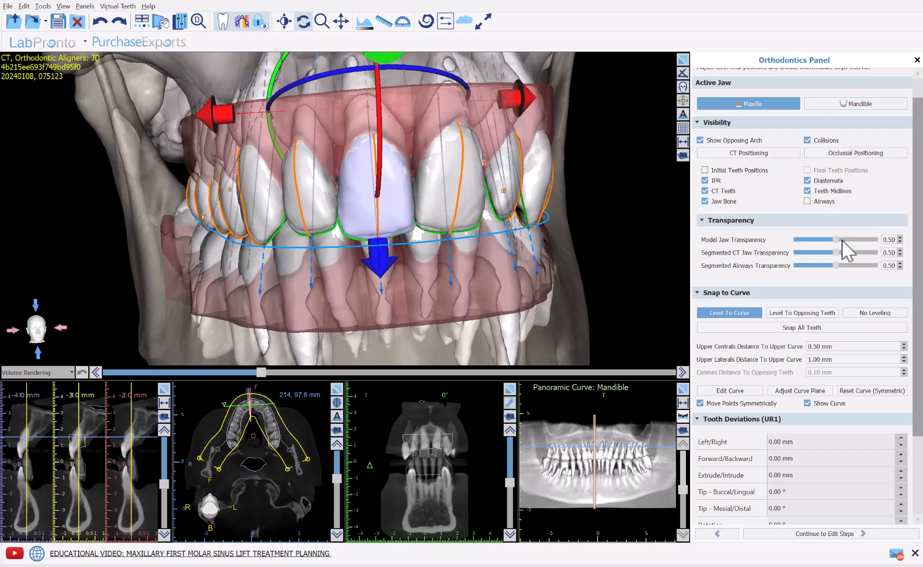
drag(829, 240, 824, 260)
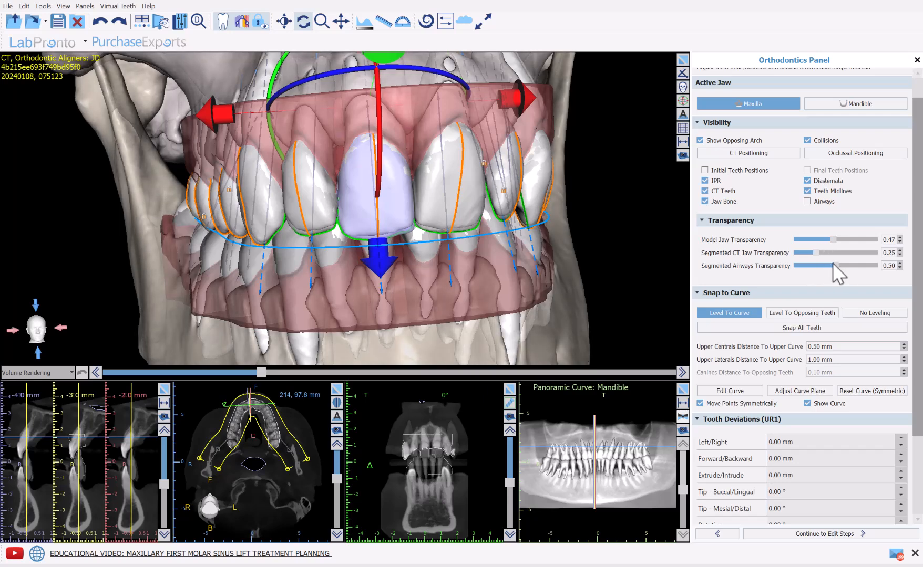
click(848, 256)
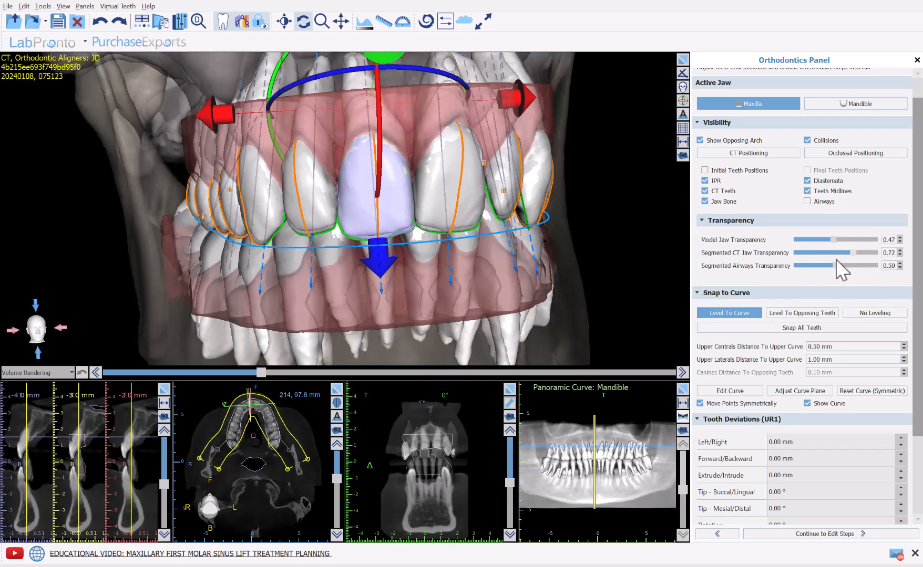
Set the segmented CT jaw transparency to 0.48, show the airways and set the segmented airways transparency to 0.45.
click(834, 253)
drag(834, 257, 833, 256)
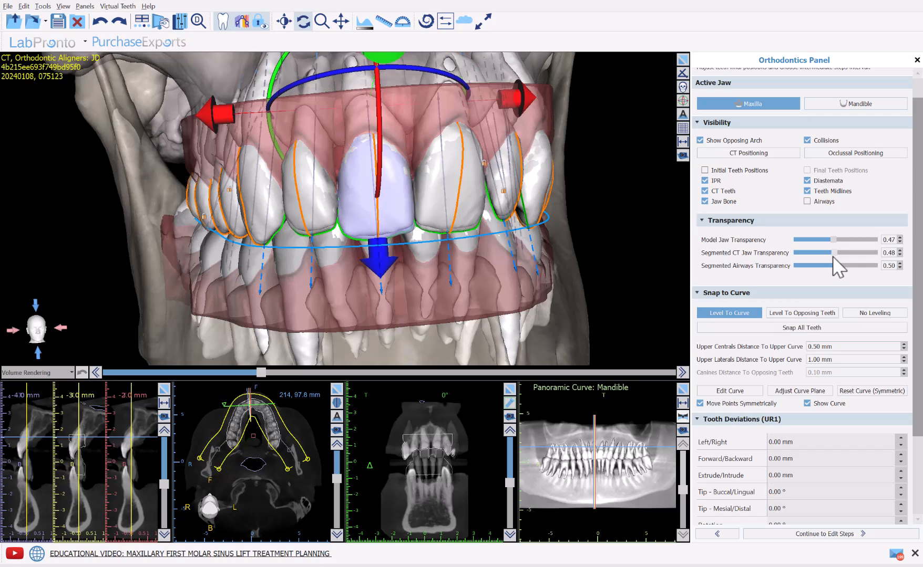
drag(136, 245, 326, 281)
click(827, 203)
drag(832, 266, 733, 278)
drag(797, 266, 833, 267)
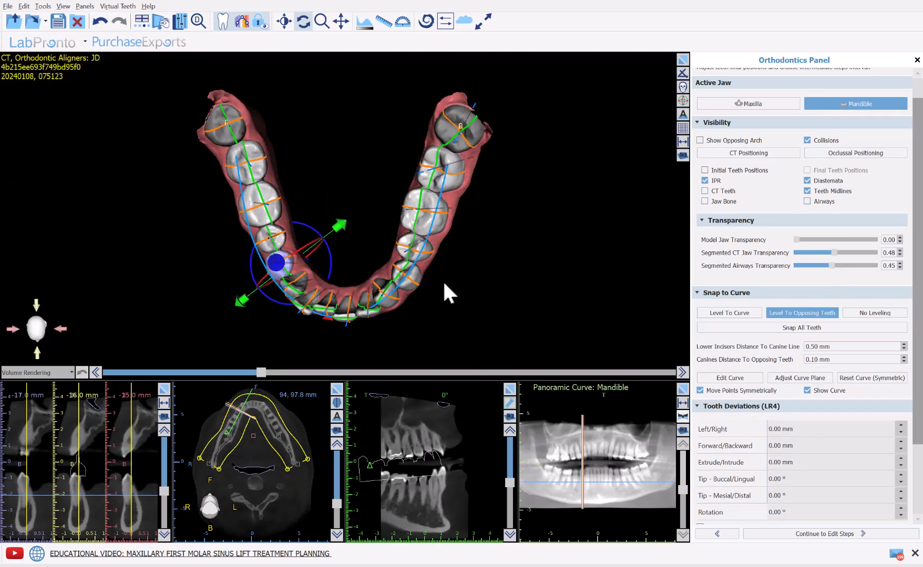
Examine the mandibular arch in occlusal and oblique frontal views and hide the teeth midlines.
drag(444, 284, 521, 294)
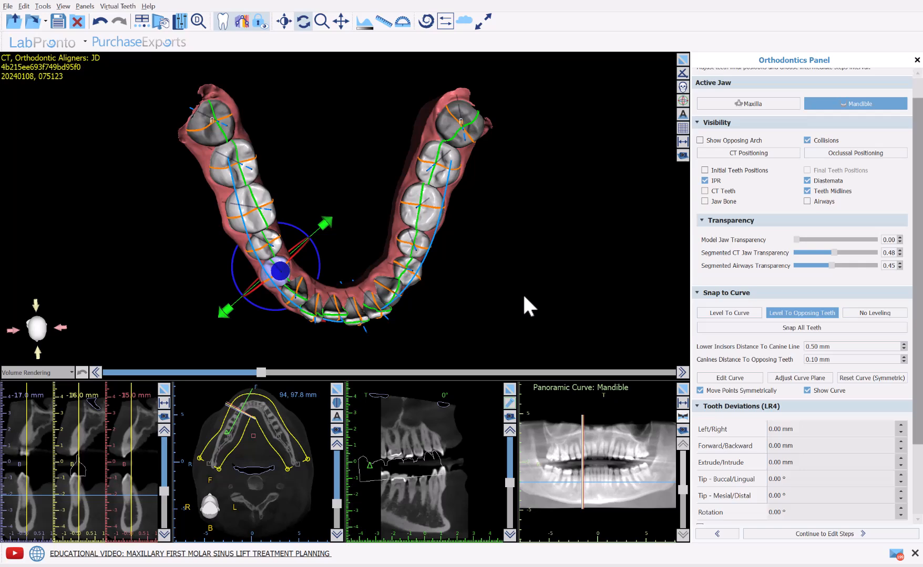
drag(523, 293, 513, 250)
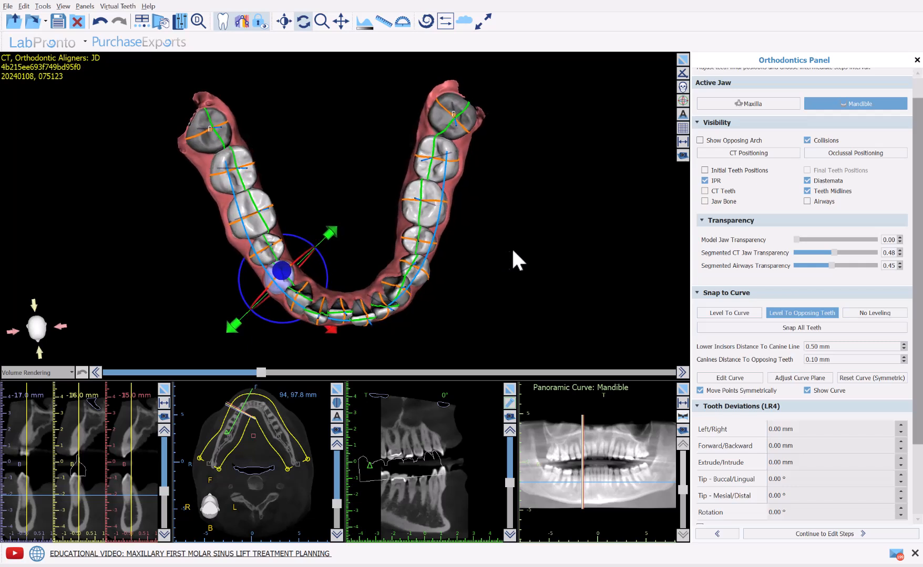
drag(495, 285, 404, 104)
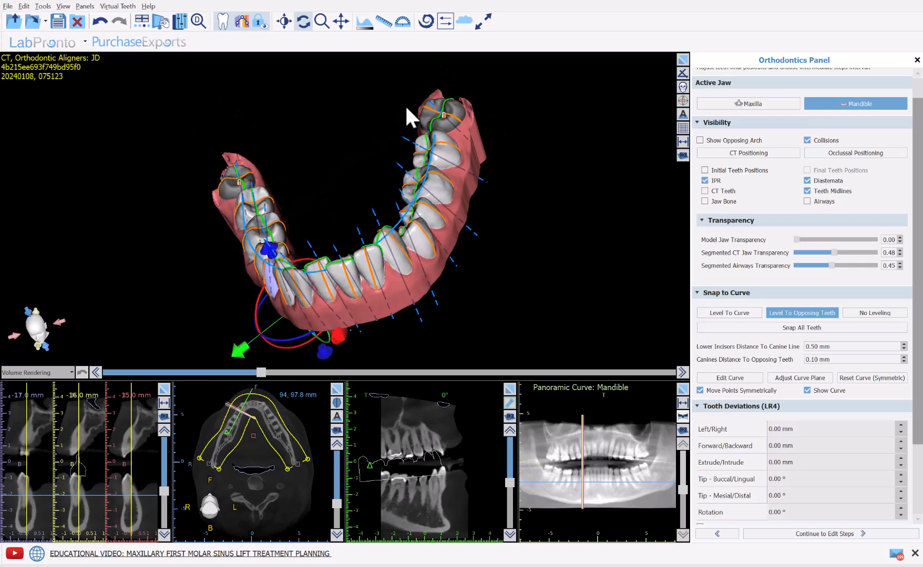
click(826, 192)
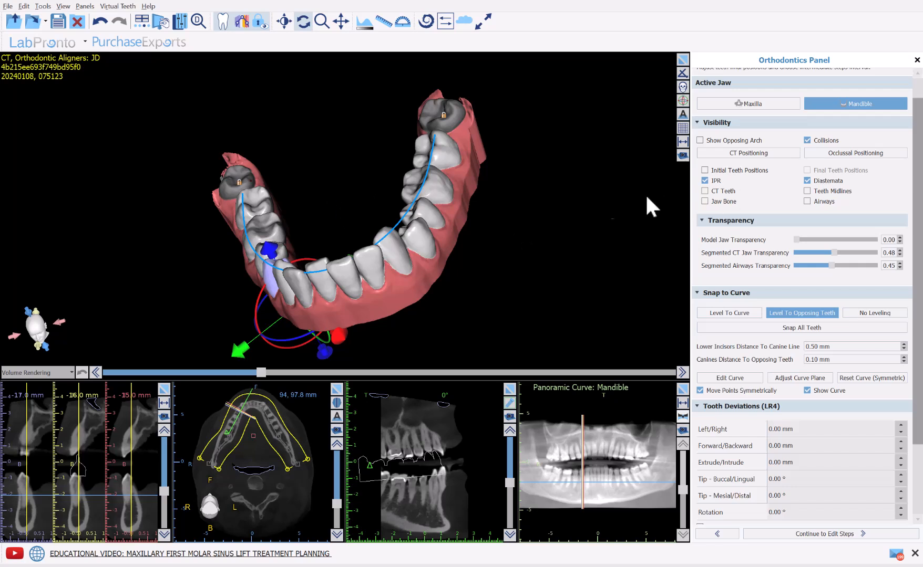
Edit the mandibular snap curve by moving its middle pair of control points symmetrically to 19.47 mm from the midline.
click(733, 379)
drag(141, 239, 203, 262)
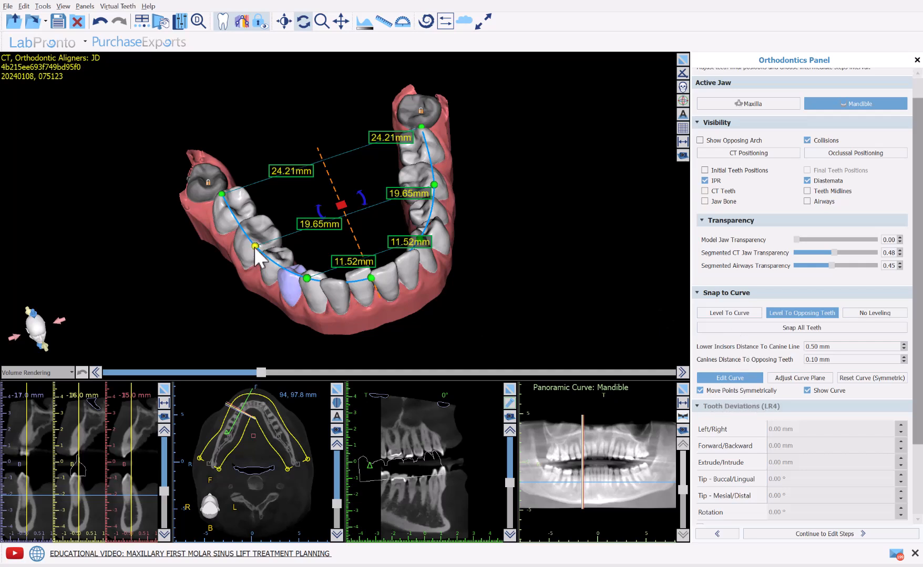
drag(256, 249, 255, 247)
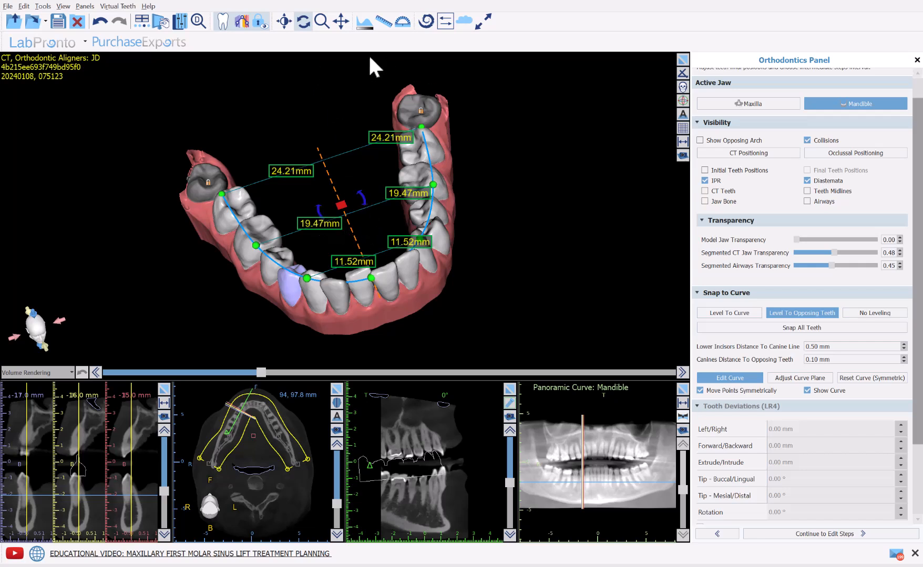
drag(487, 223, 537, 254)
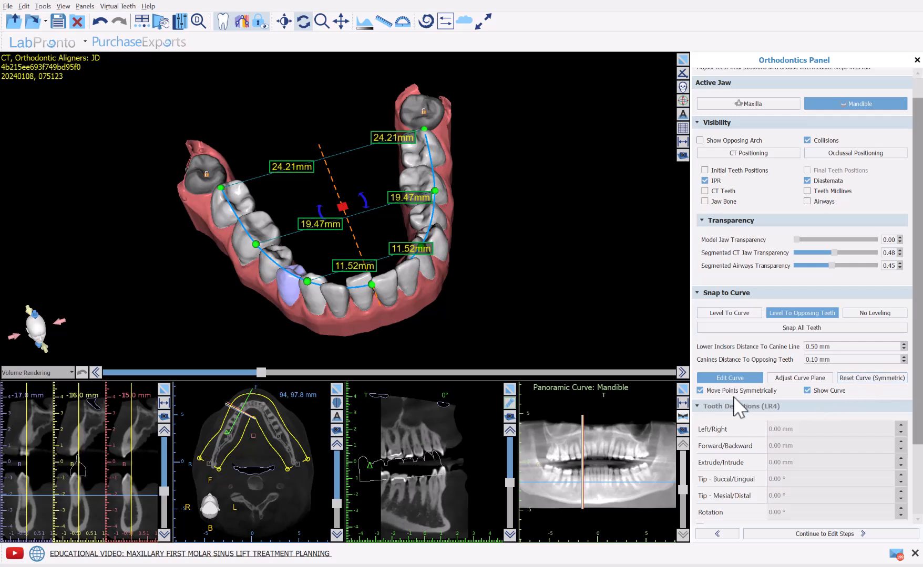
Hide and reshow the mandibular snap curve, leave curve editing and set the leveling option to Level To Curve.
click(807, 391)
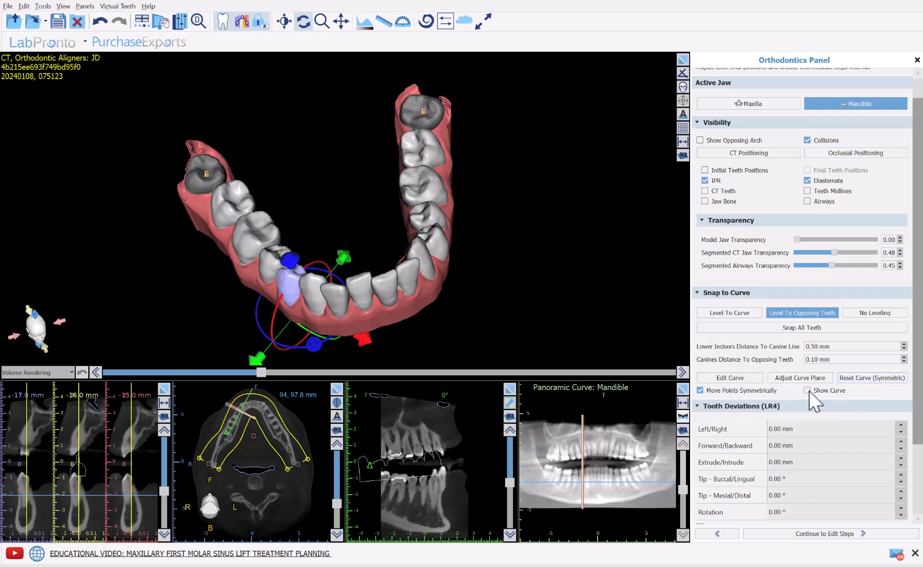
click(807, 391)
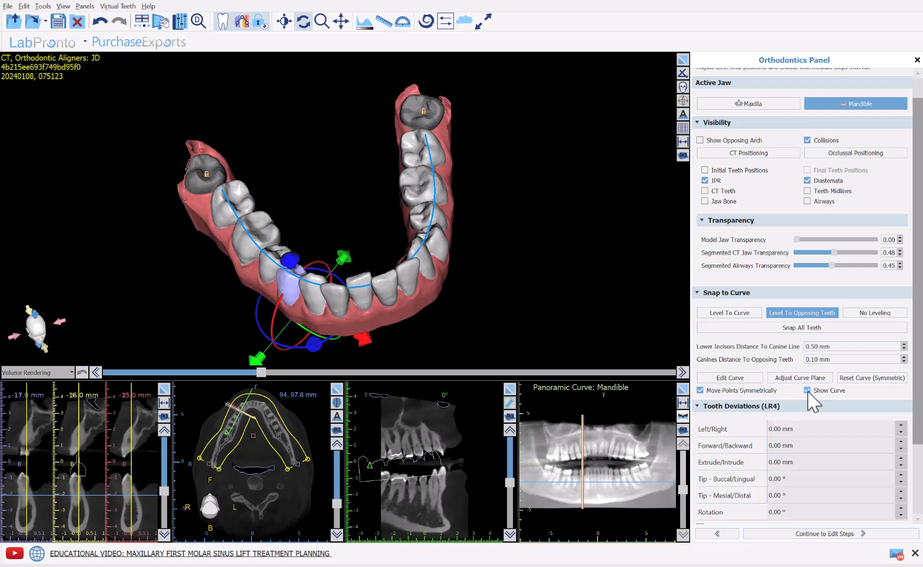
click(751, 377)
click(751, 377)
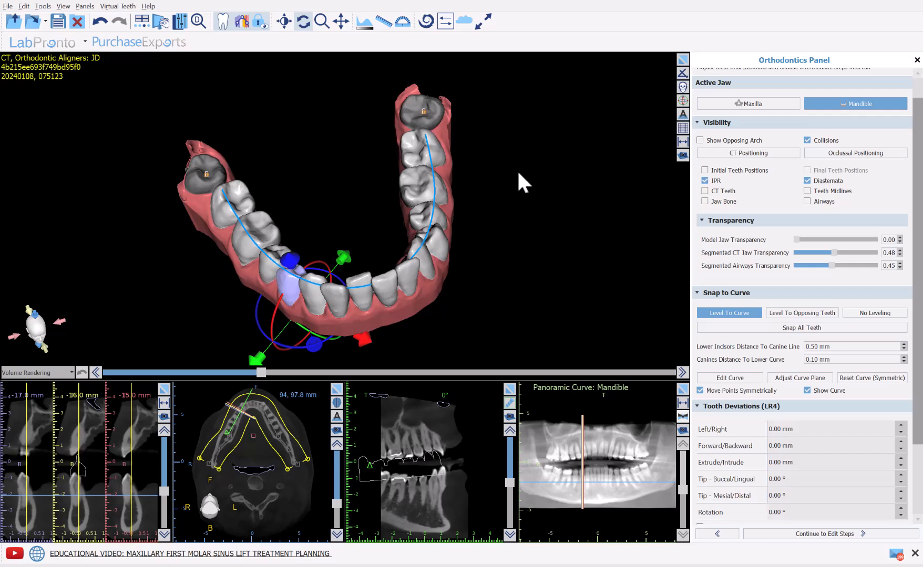
Examine the bite with the opposing arch shown, hide that arch again and return to viewing the mandibular teeth.
click(703, 141)
drag(461, 336, 488, 195)
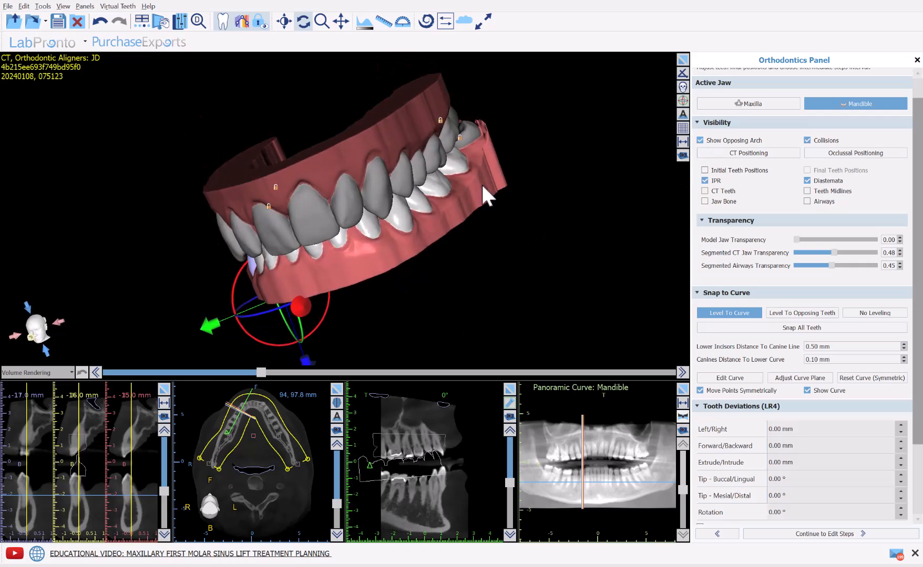
click(700, 141)
drag(388, 328, 525, 322)
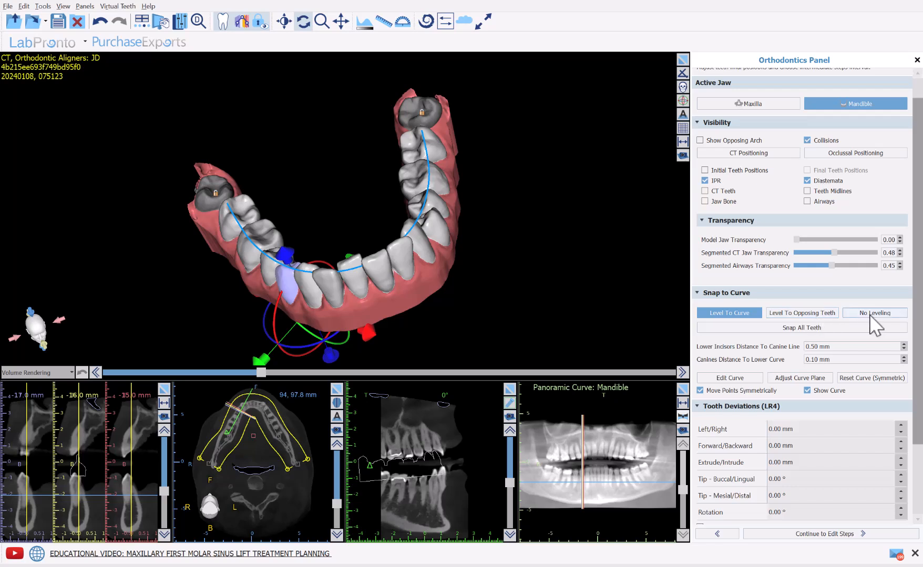
drag(576, 319, 551, 313)
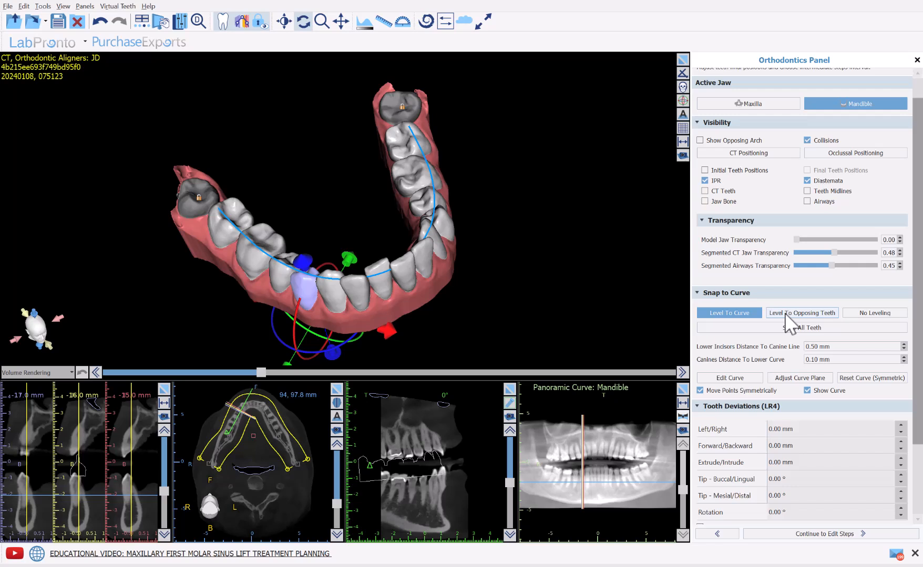
Snap all mandibular teeth using Level To Curve and toggle the IPR values off and on.
click(825, 328)
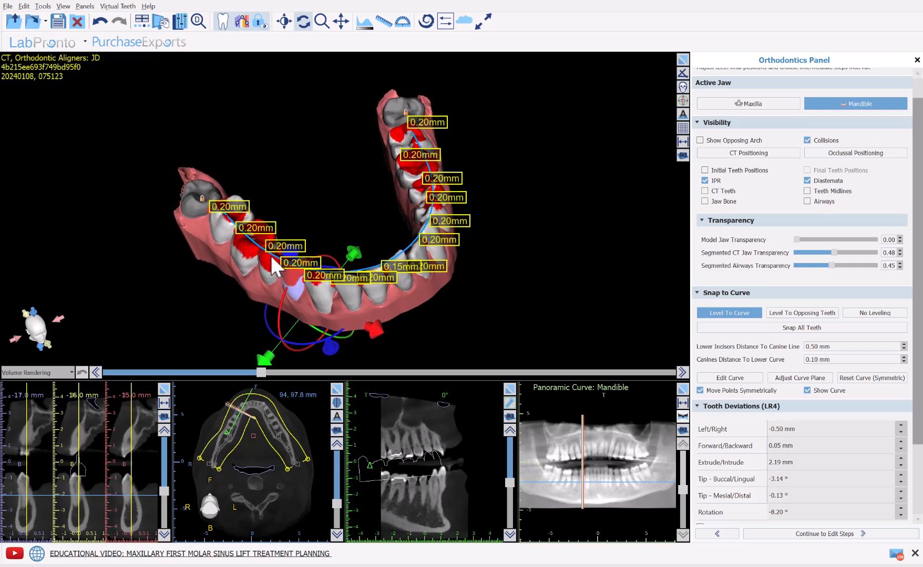
click(704, 181)
click(704, 181)
Snap all mandibular teeth using Level To Opposing Teeth and all maxillary teeth using Level To Curve, repeating the mandibular snap.
click(782, 314)
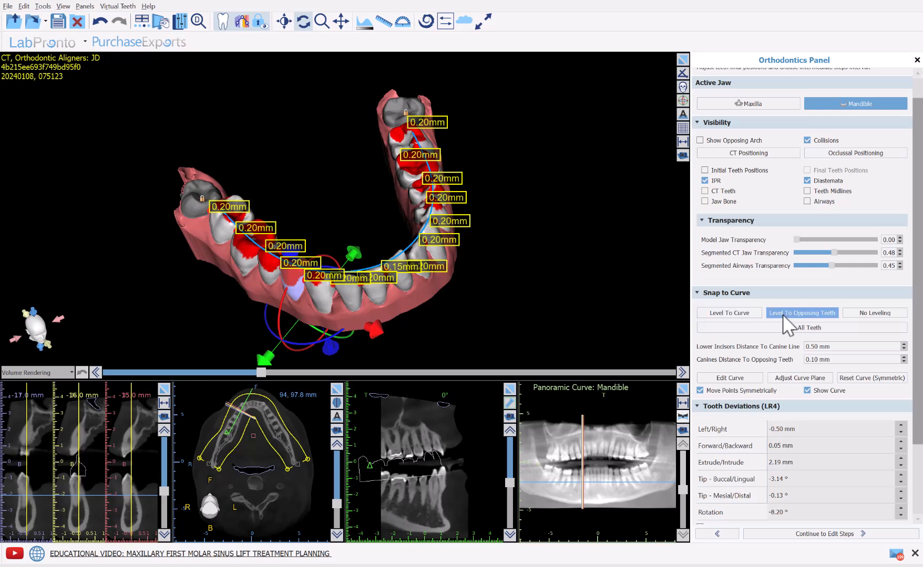
click(783, 328)
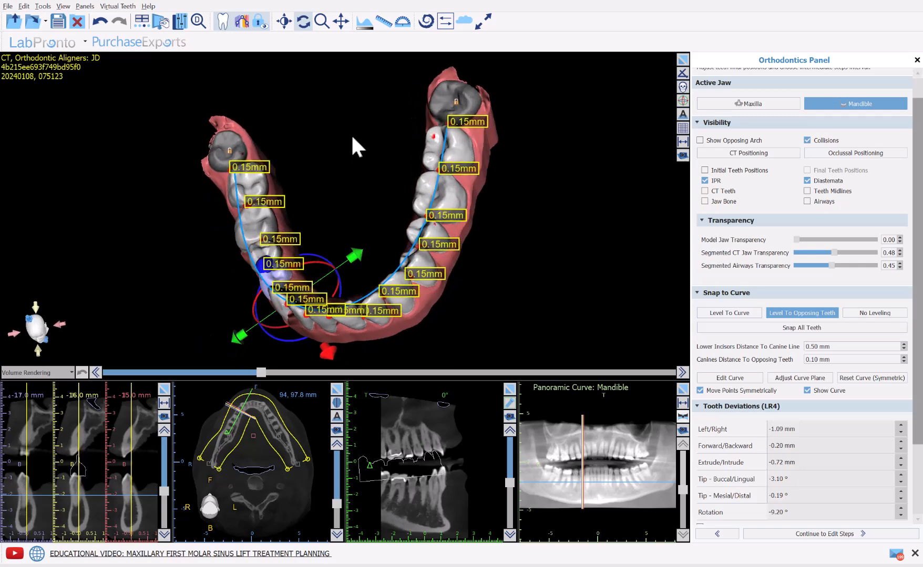
click(720, 104)
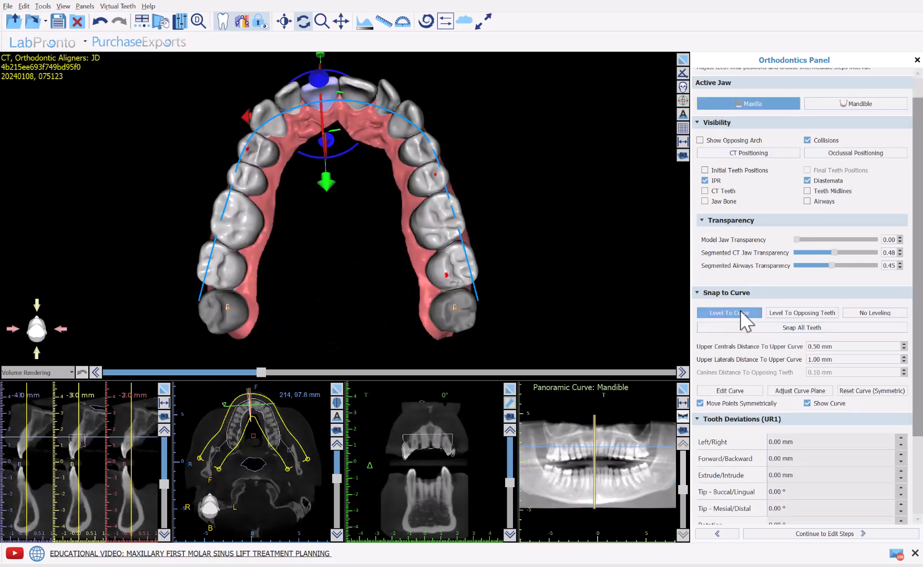
click(770, 328)
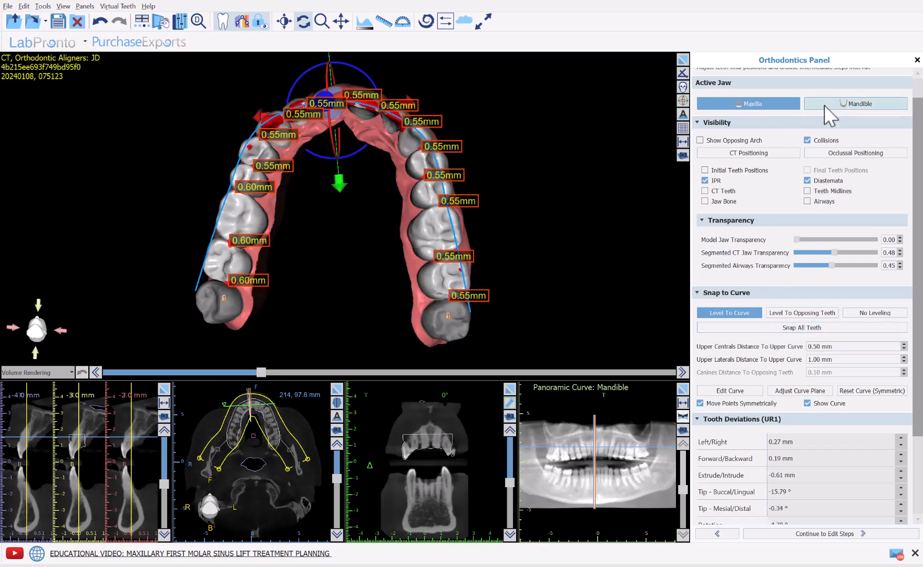
click(824, 104)
click(782, 330)
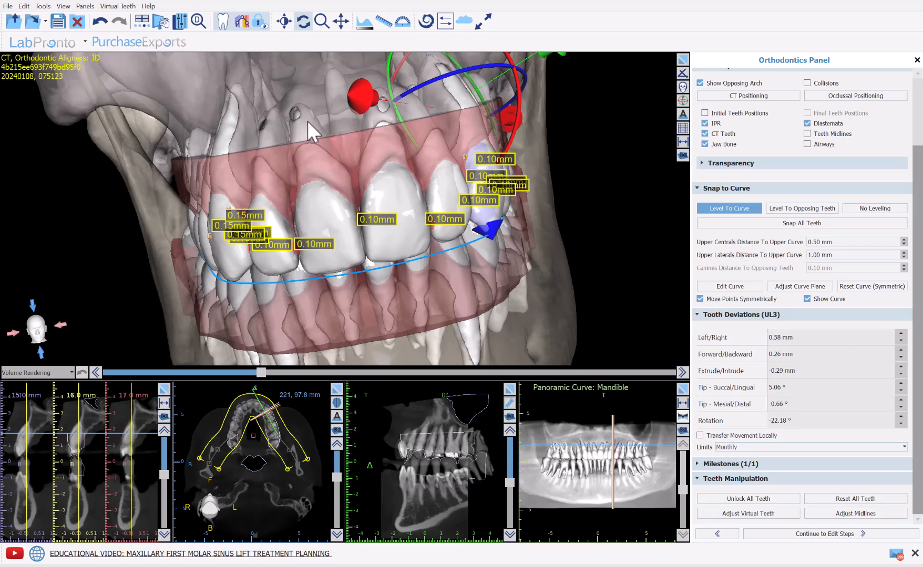
Open the Orthodontics preferences and compare the maximal allowed IPR settings for anterior and posterior teeth with the model's IPR labels.
click(42, 6)
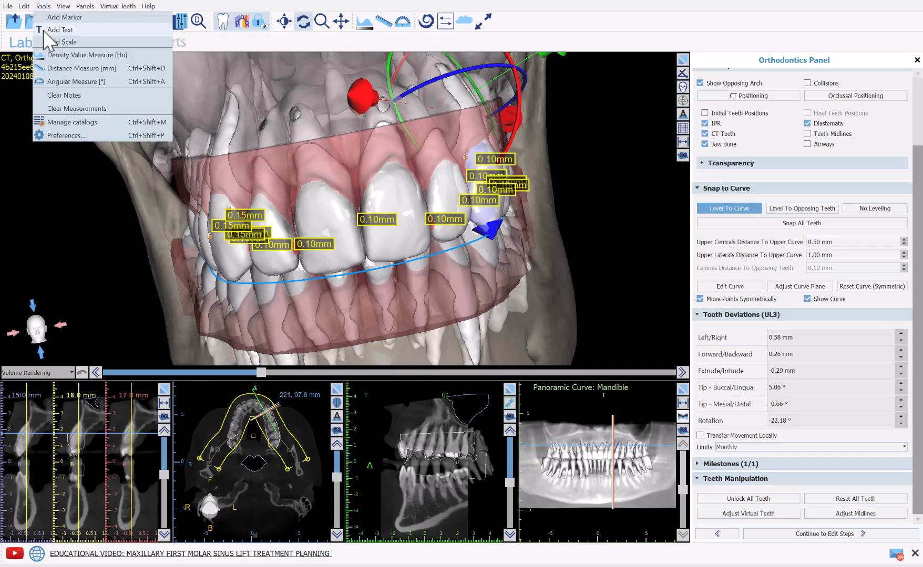
click(49, 136)
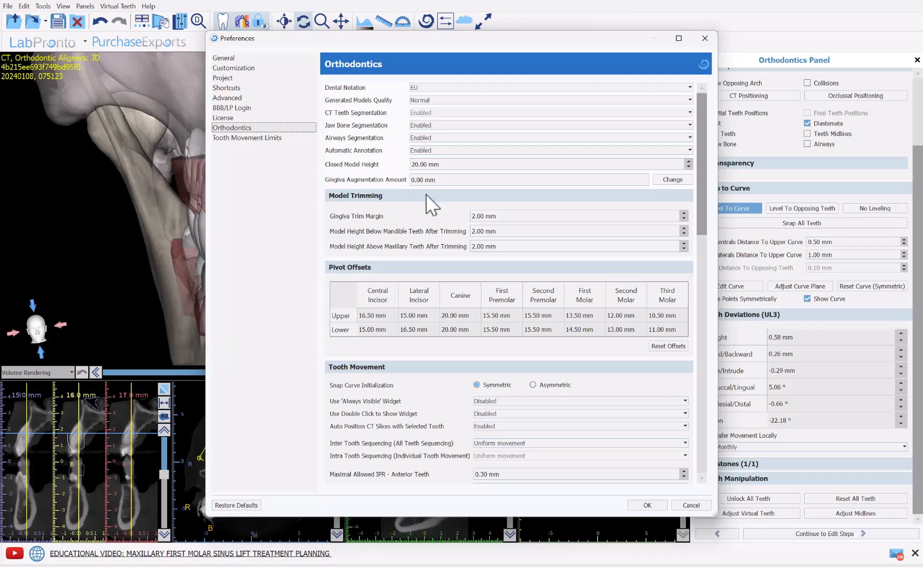
scroll(697, 281, down, 4)
scroll(697, 283, down, 1)
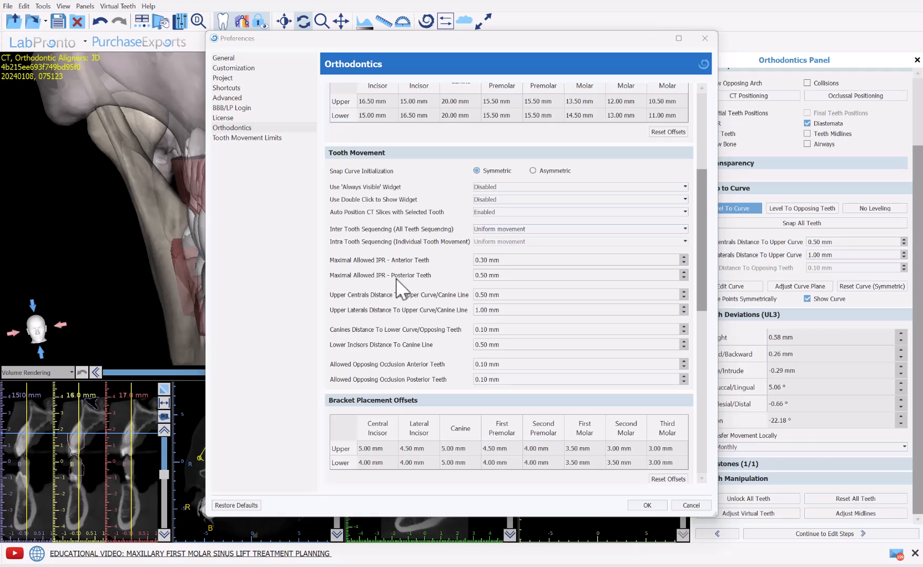
drag(437, 42, 651, 64)
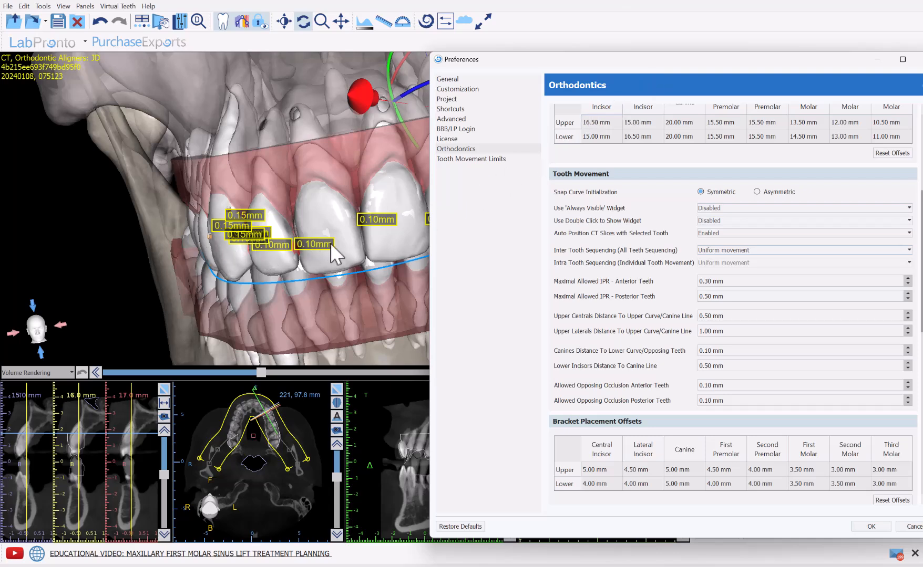
click(246, 224)
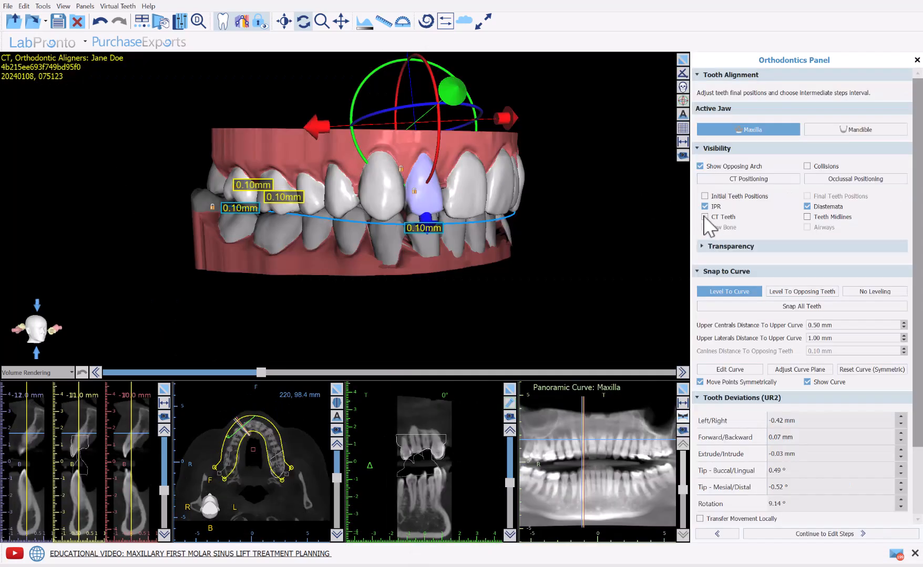
Show the CT teeth and teeth midlines, viewing the arches from the front.
click(705, 217)
click(809, 217)
drag(576, 158, 478, 172)
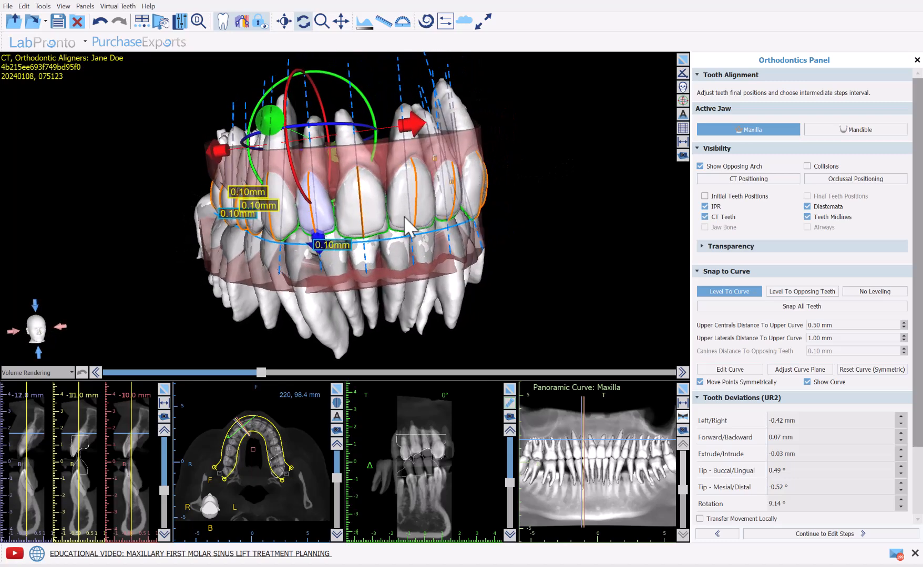
Select UR3 and UR4 in turn from the patient's right side and examine the Tooth Deviations of UR4.
click(282, 219)
drag(99, 233, 263, 253)
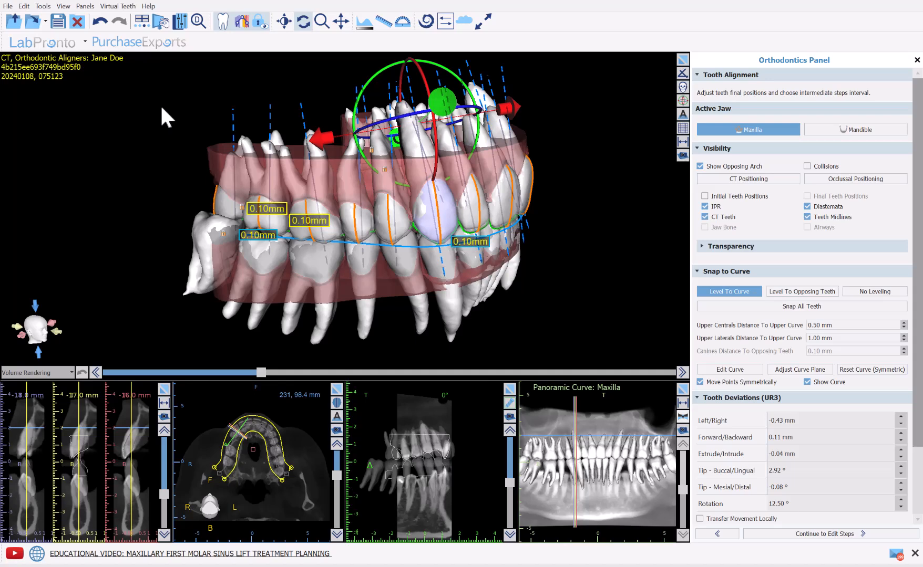
click(398, 220)
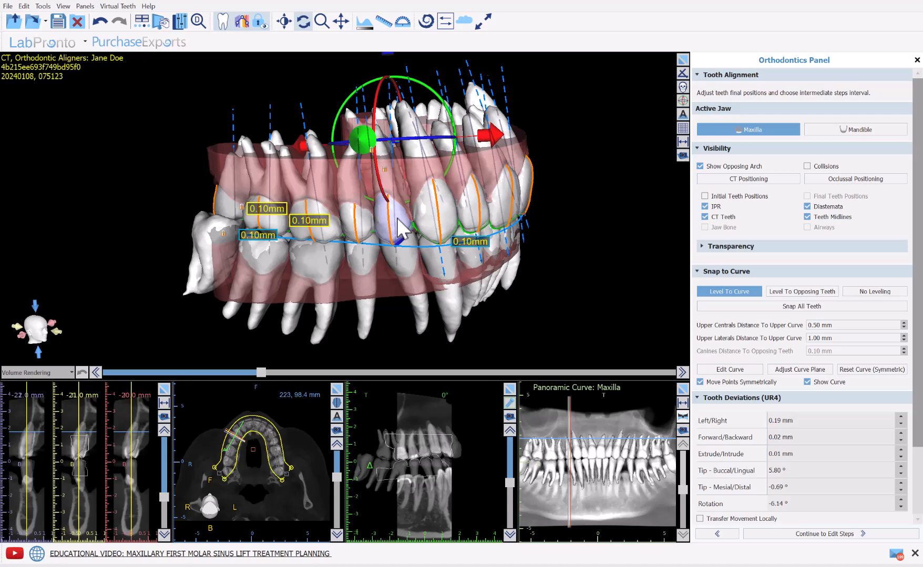
scroll(711, 239, down, 3)
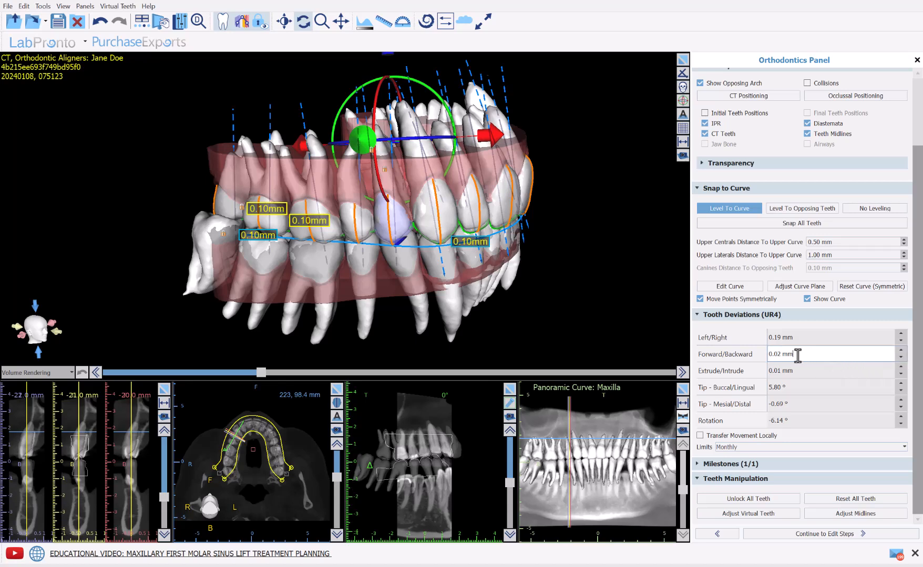
click(778, 370)
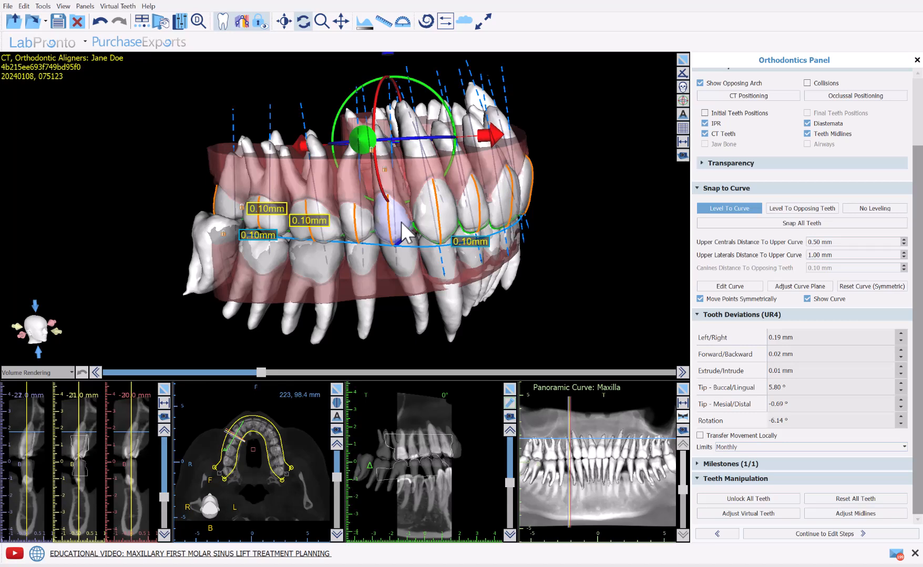
Shift UR4 along the arch in small increments, finishing at a Left/Right deviation of 0.24 mm.
key(Left)
key(Left)
key(Left)
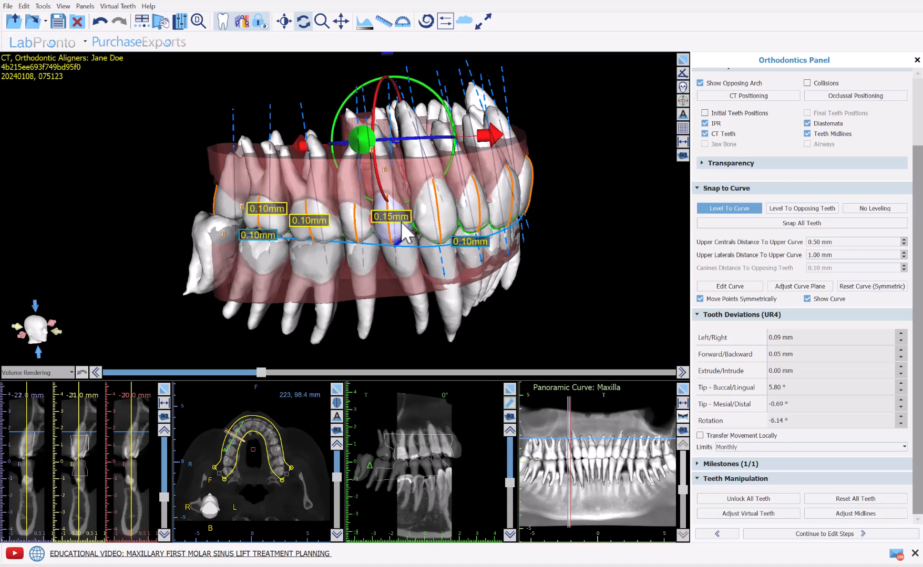
key(Left)
scroll(402, 222, down, 1)
scroll(402, 222, down, 1)
scroll(401, 223, down, 1)
drag(403, 223, 432, 228)
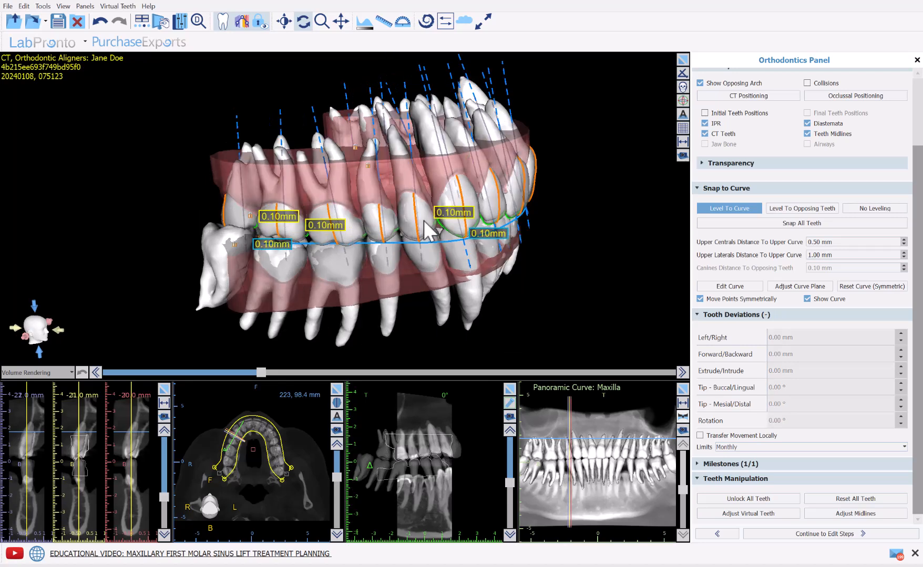
Select UR4 together with its neighbours UR5 and UR3.
click(415, 215)
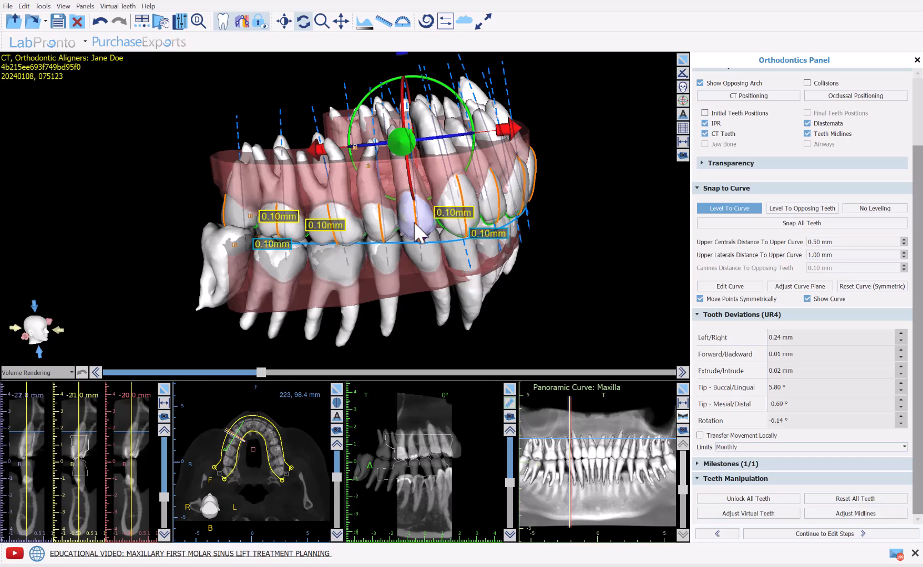
ctrl+click(390, 226)
ctrl+click(456, 223)
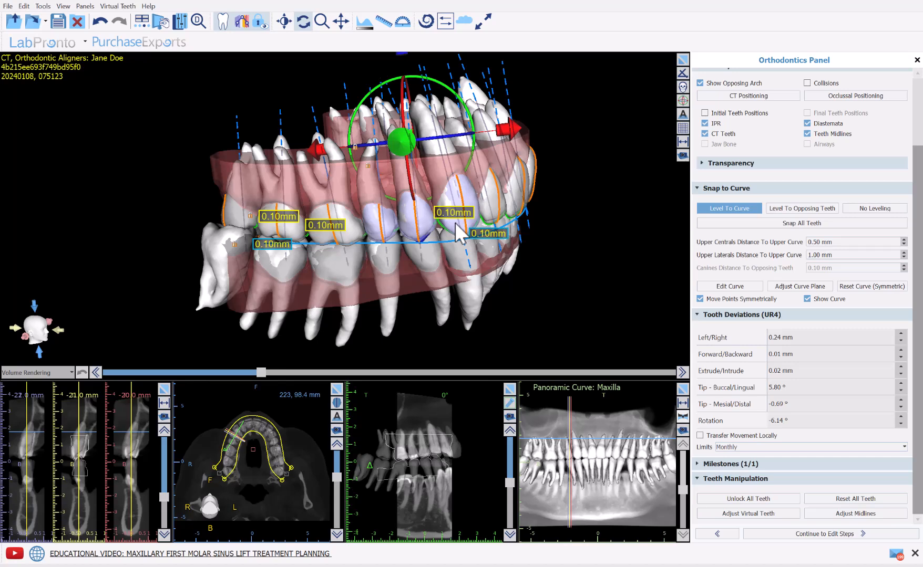
Turn off Transfer Movement Locally and move the selected upper right teeth together to a UR3 Forward/Backward deviation of 1.47 mm.
drag(511, 139, 509, 139)
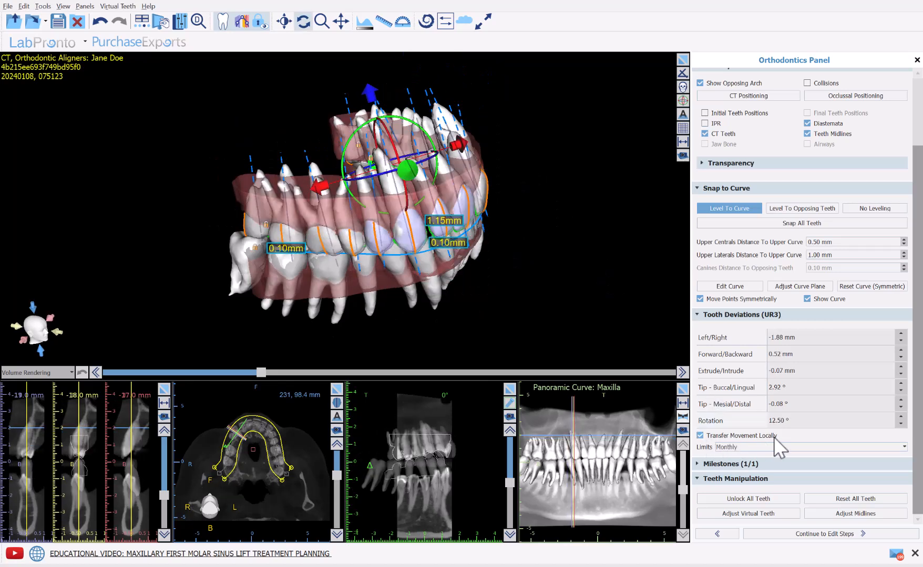
mouse_move(498, 338)
mouse_down()
mouse_move(482, 336)
mouse_move(489, 334)
mouse_up()
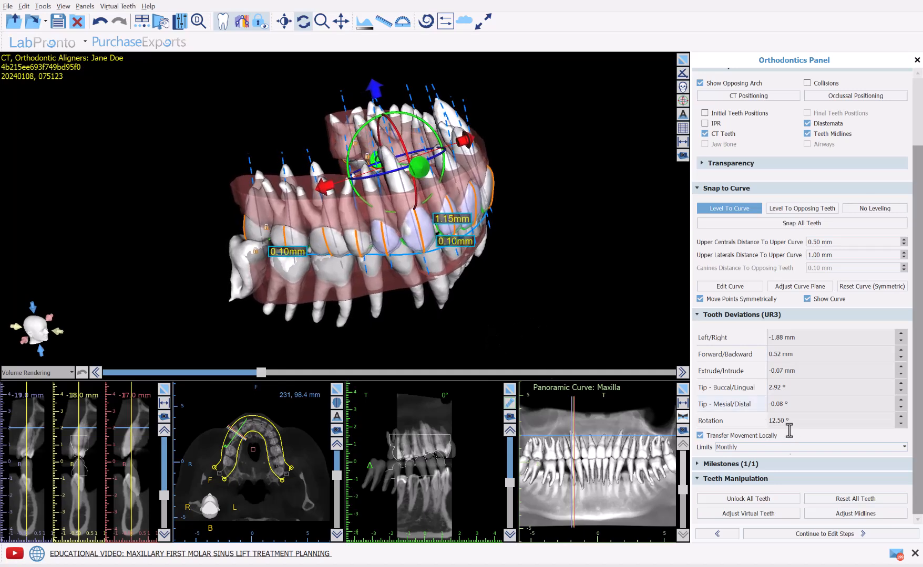
click(700, 436)
drag(420, 181, 418, 180)
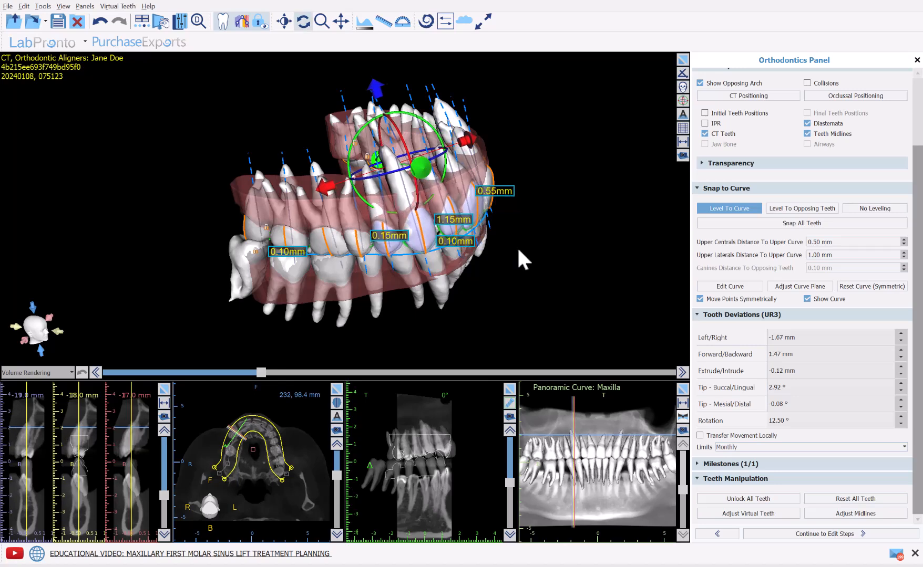
Enable Transfer Movement Locally and move the selected teeth back and forth, finishing at UR3 deviations of -2.40 mm Left/Right and -1.82 mm Forward/Backward.
click(699, 435)
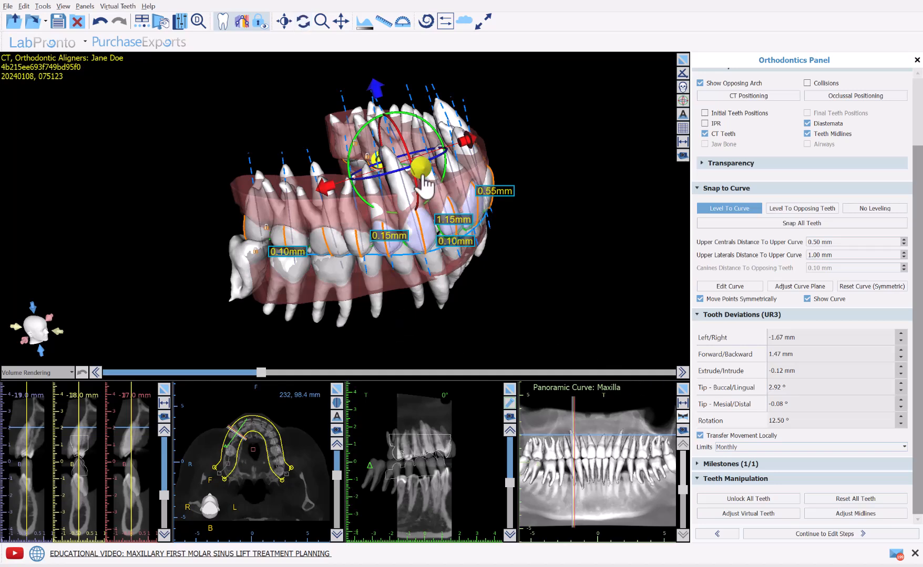
drag(425, 175, 401, 159)
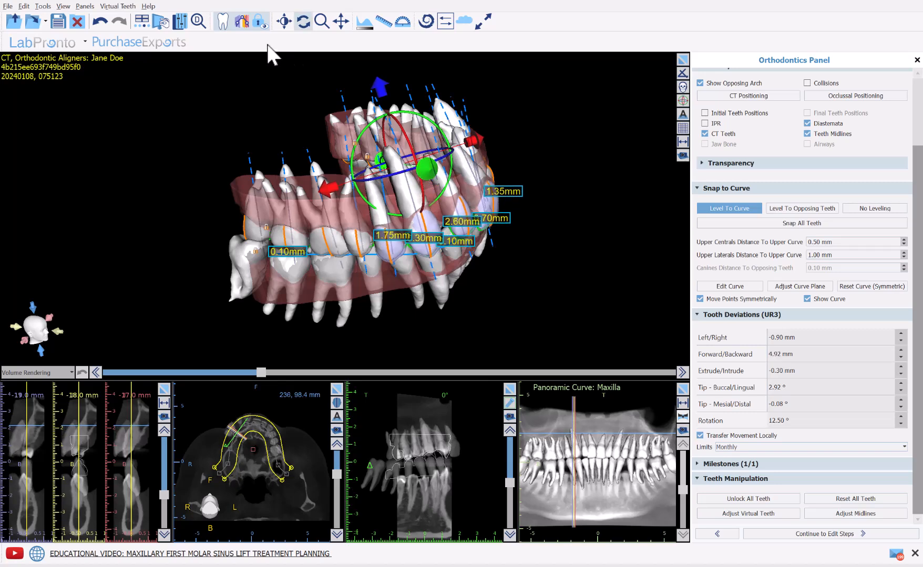
drag(425, 179, 609, 351)
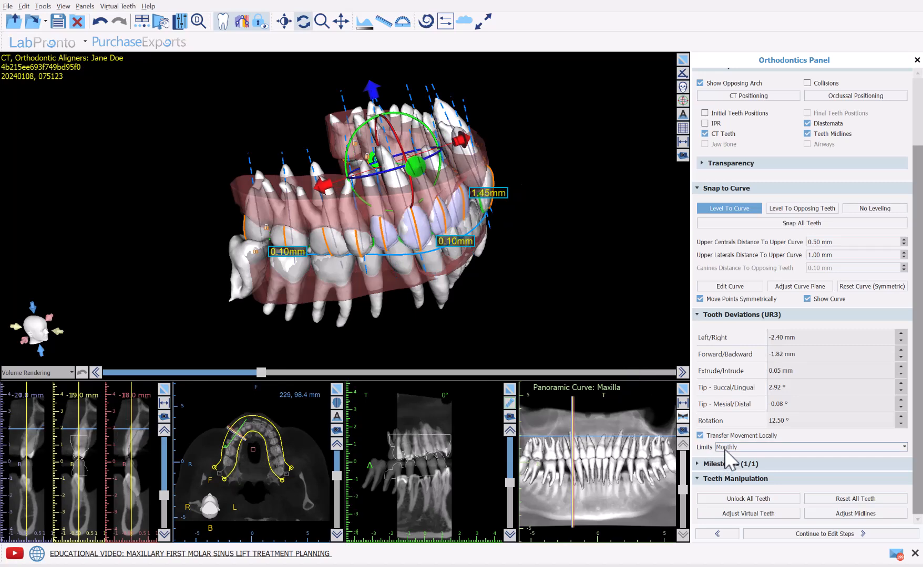
Examine the maxillary Tooth Movement Limits in the preferences, including the per-tooth values and the percentage modifier, without changing them.
click(724, 449)
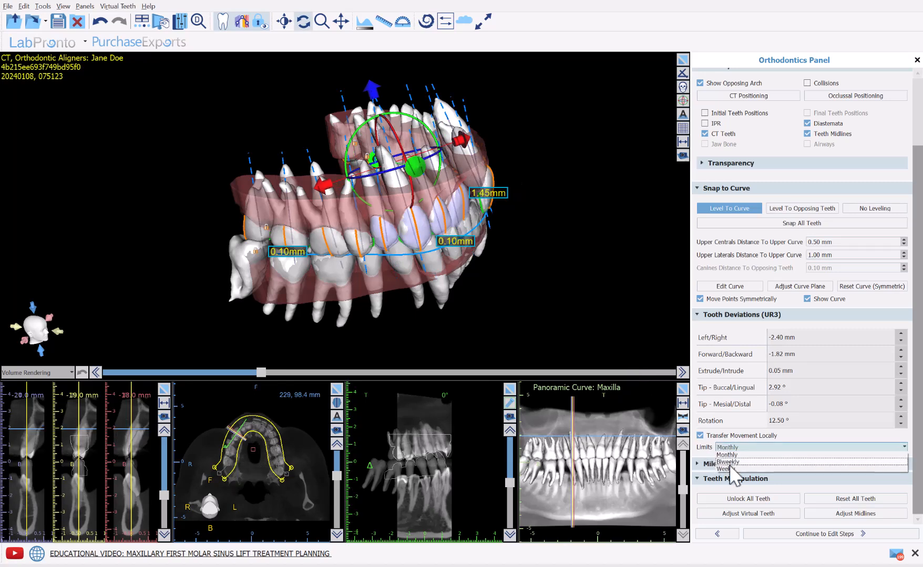
click(43, 7)
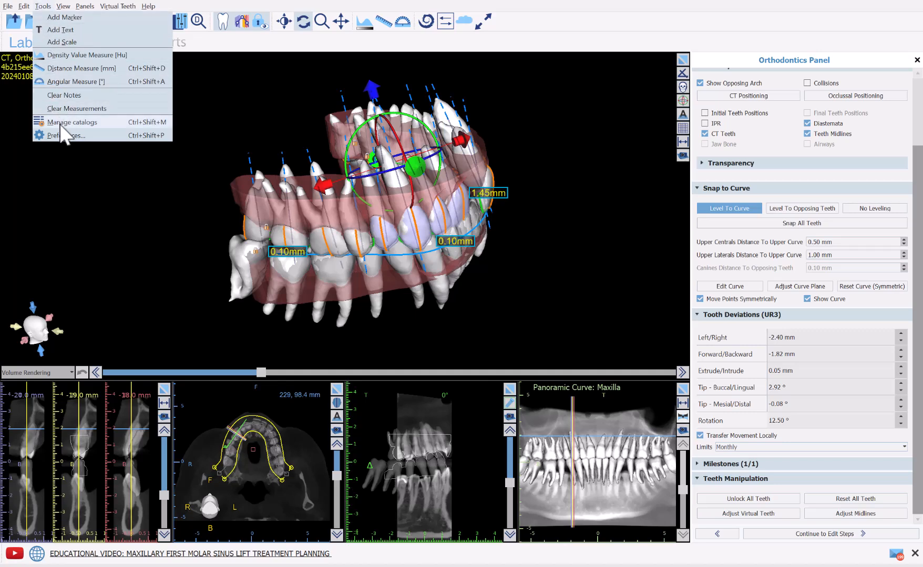
click(61, 136)
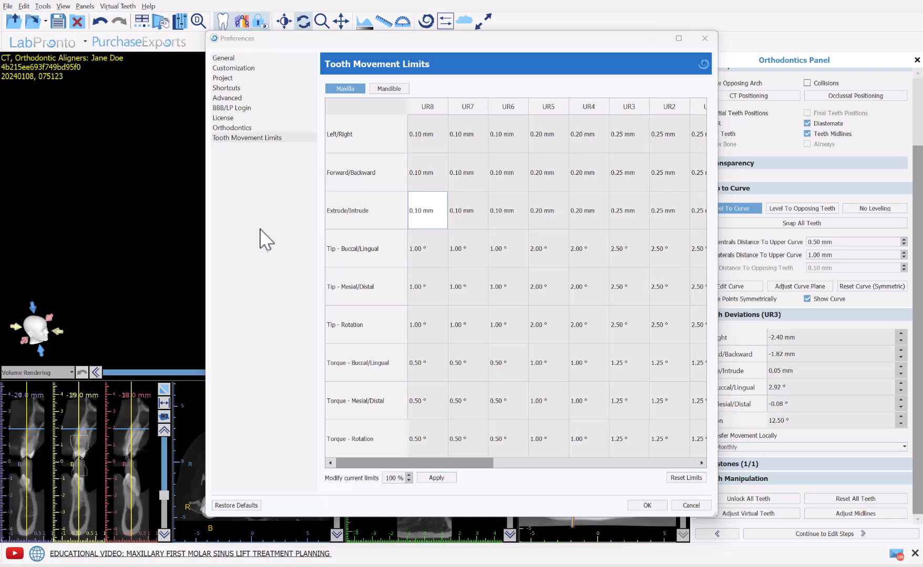
click(467, 325)
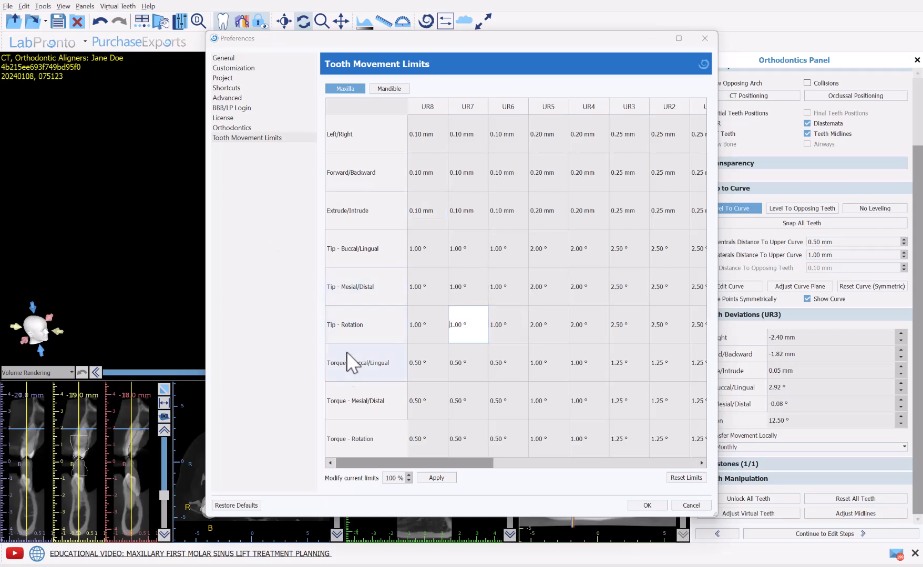
click(421, 438)
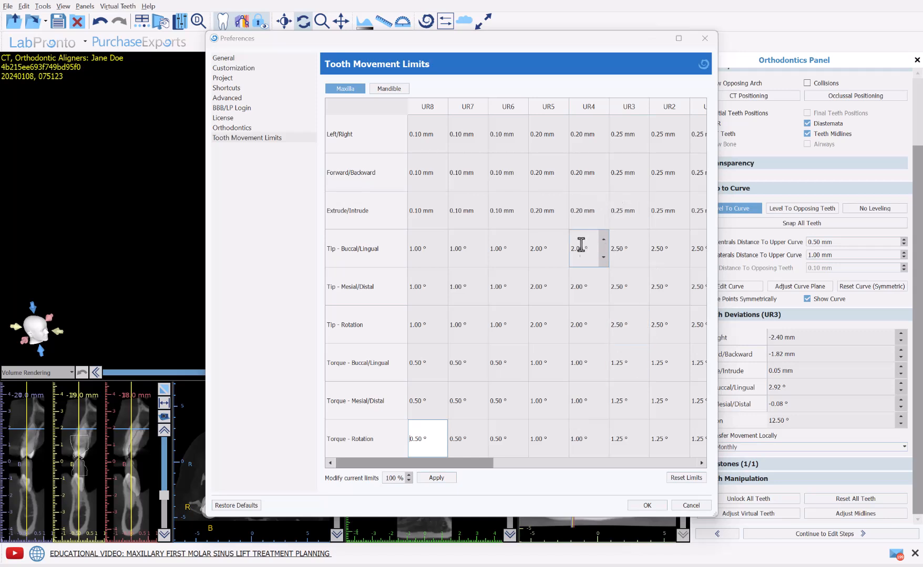
click(549, 247)
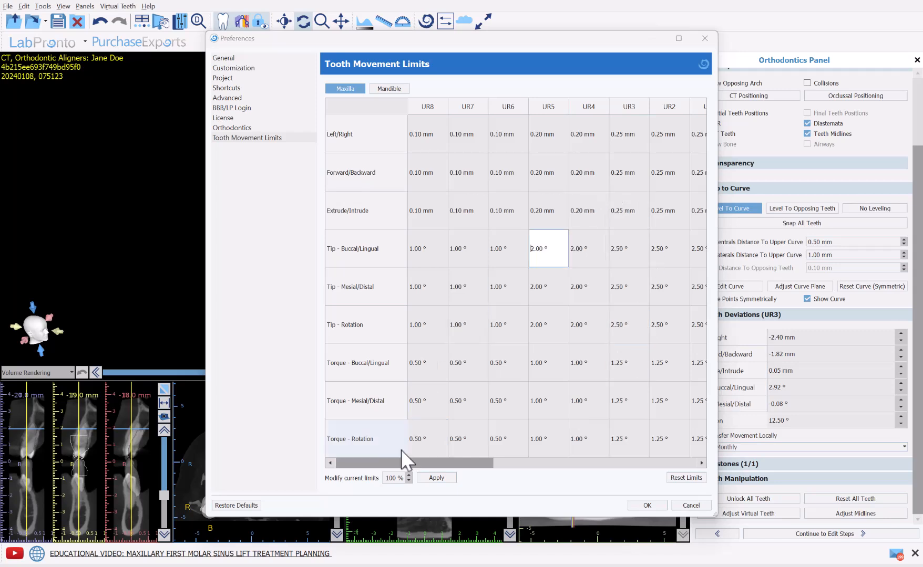
click(388, 478)
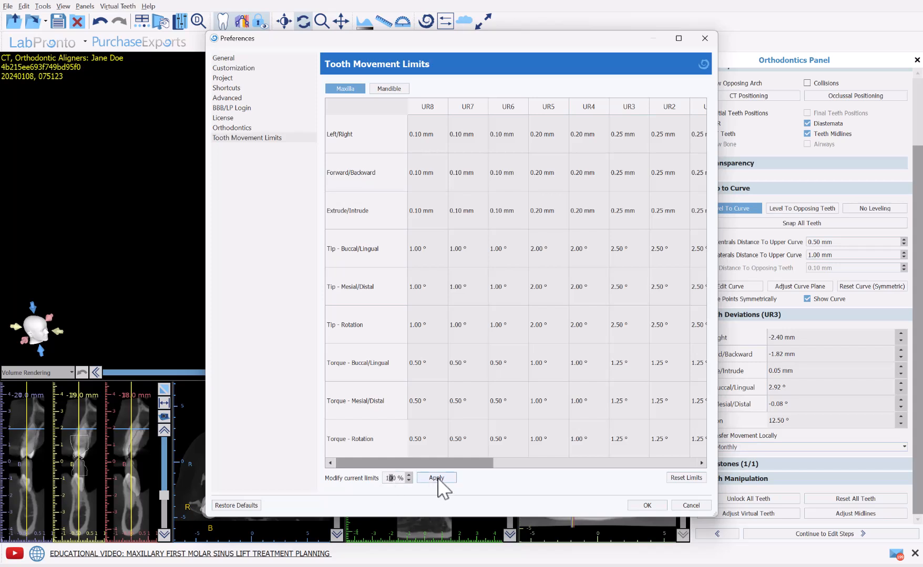
click(496, 448)
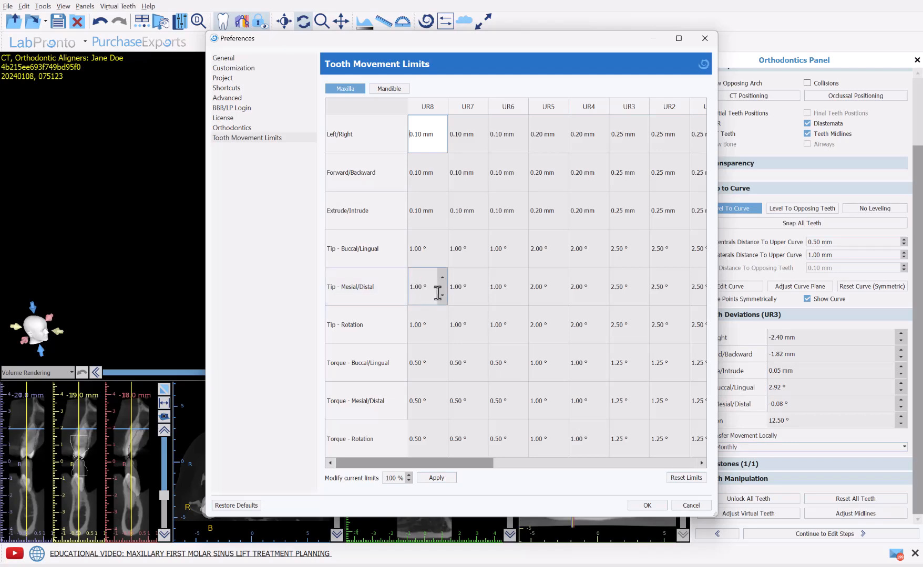
click(441, 294)
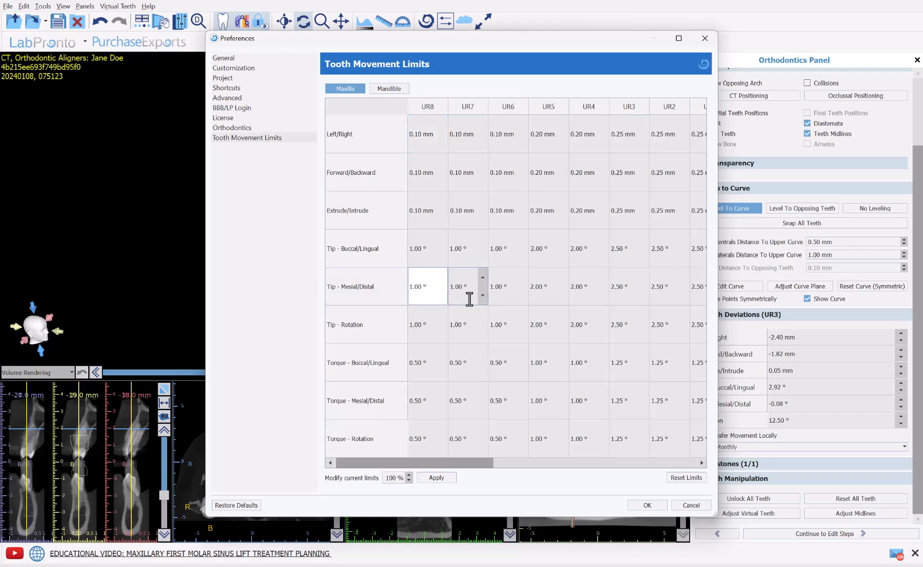
click(704, 37)
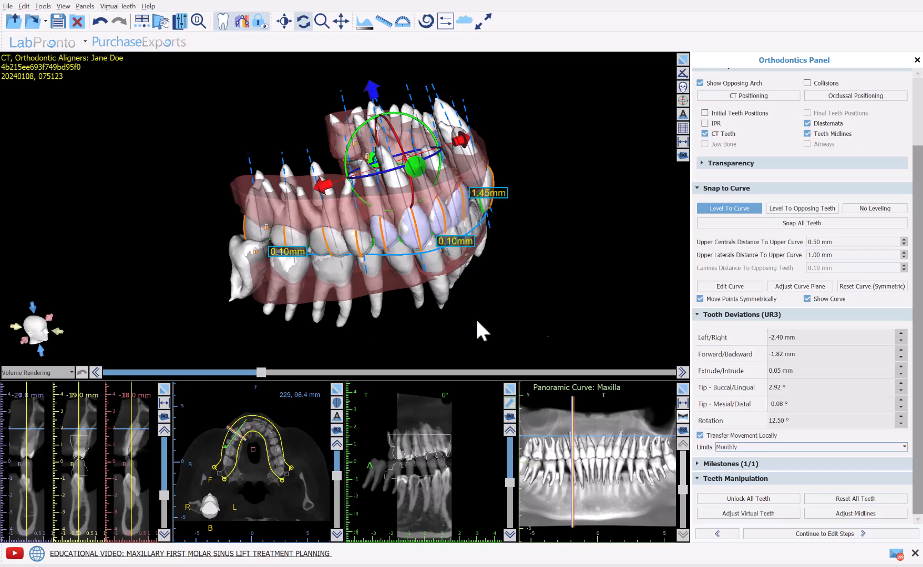
Review the Monthly, Biweekly and Weekly movement limit options and choose Monthly.
click(726, 448)
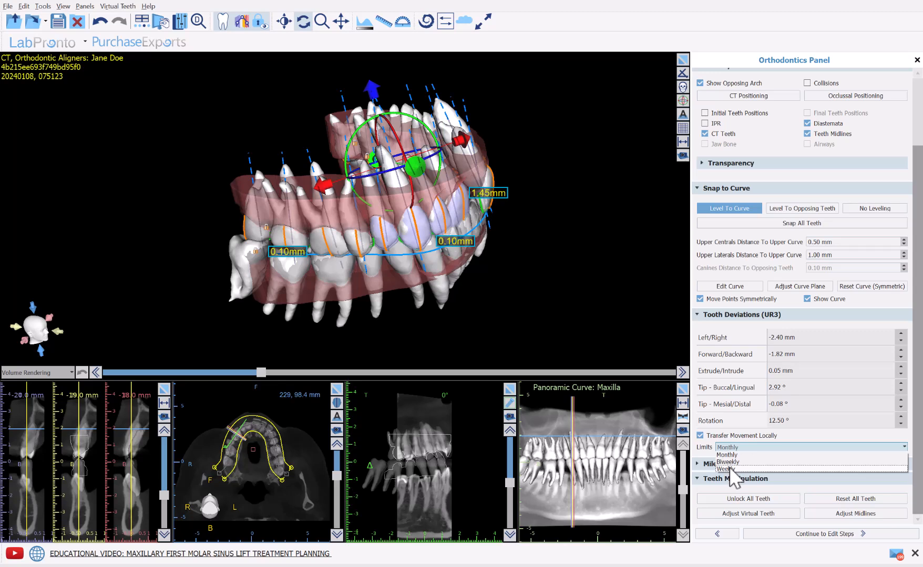
click(807, 449)
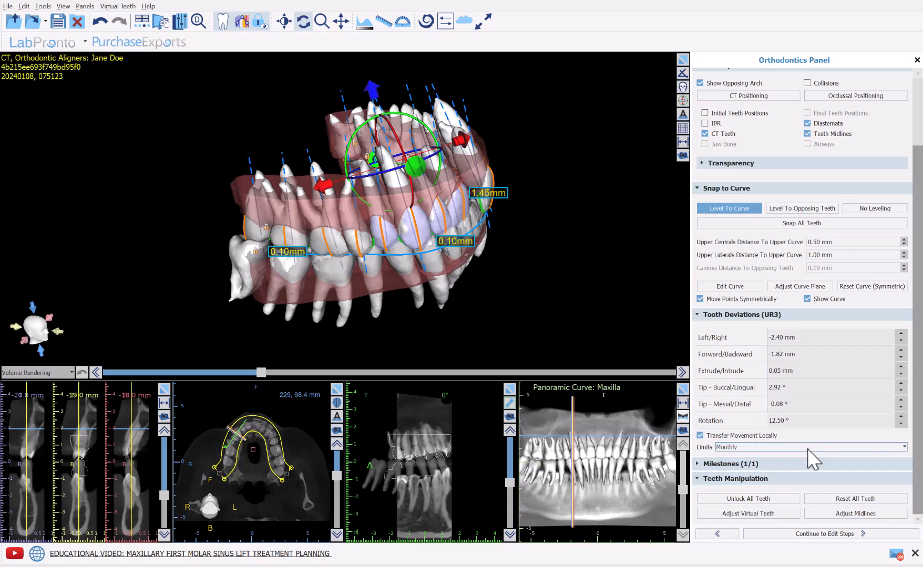
click(807, 449)
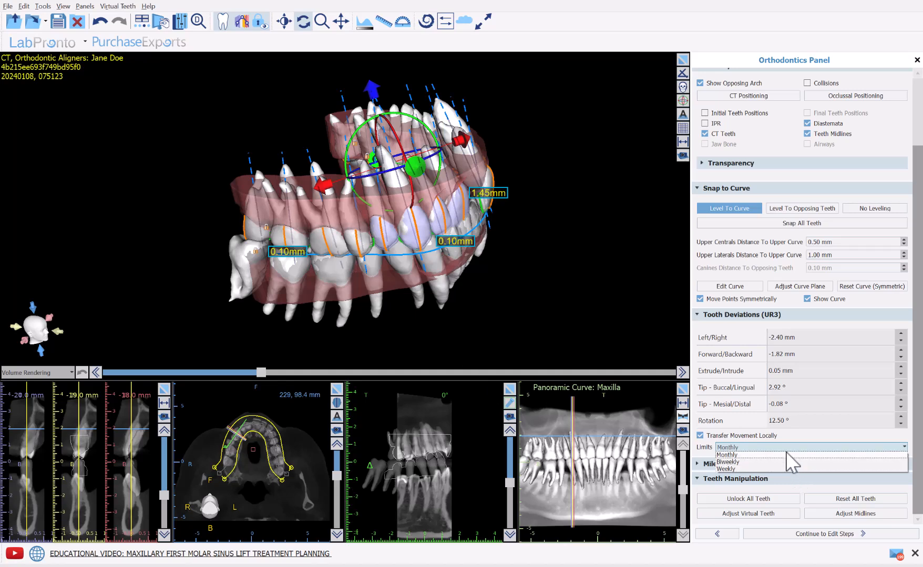
click(728, 456)
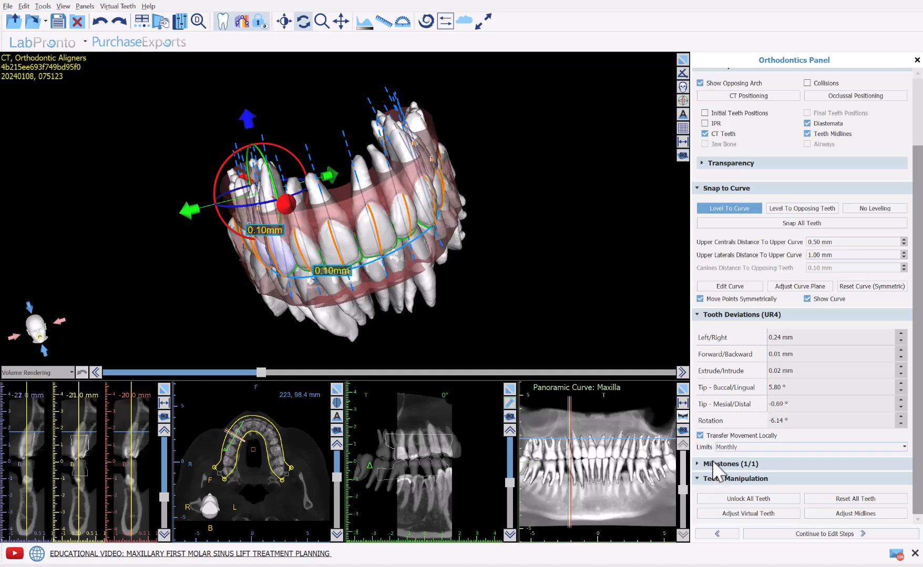
Expand the Milestones settings and reset all teeth to their original positions.
click(715, 464)
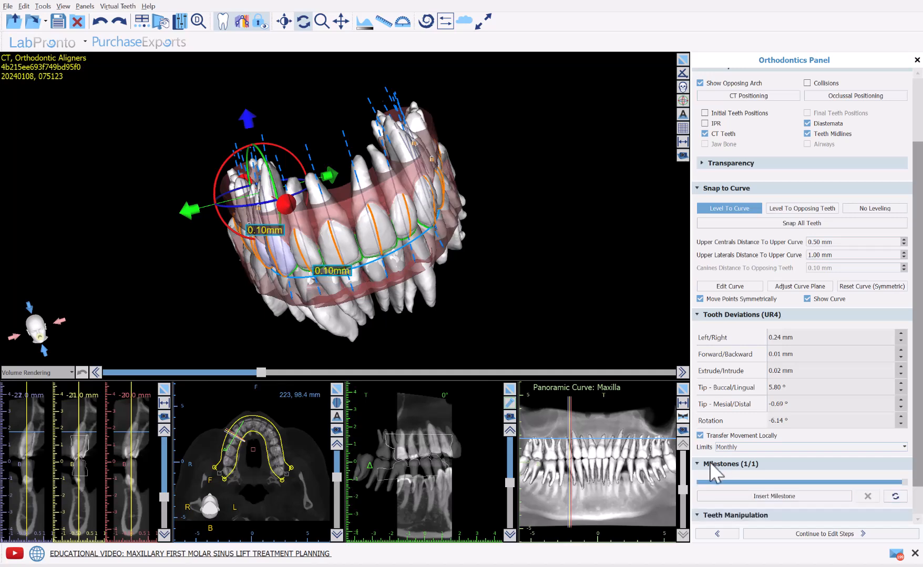
scroll(918, 463, down, 2)
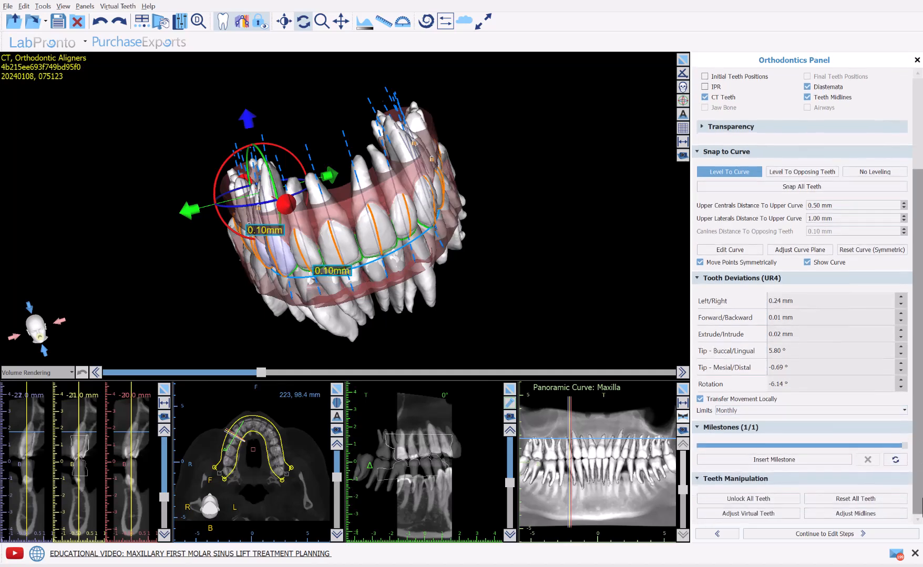
click(862, 501)
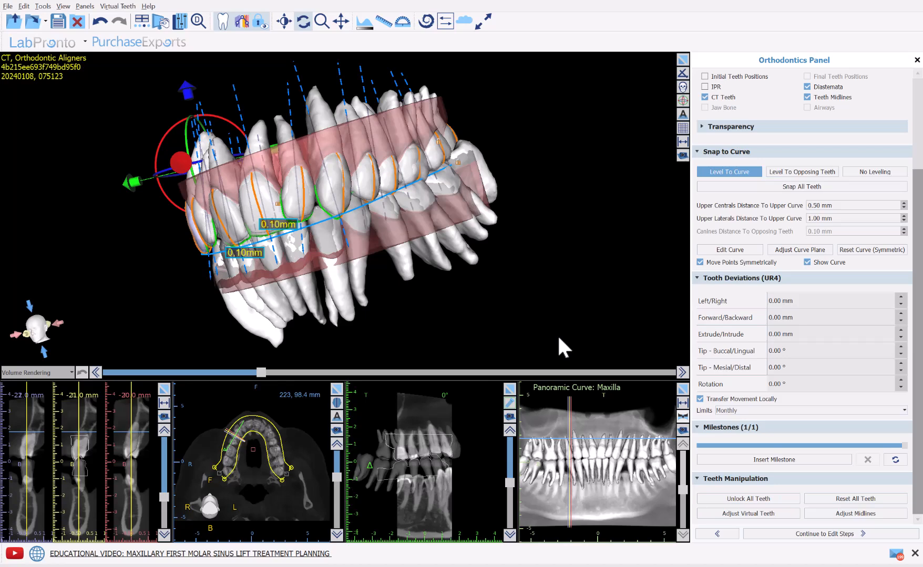
Select the upper left posterior teeth UL8, UL7, UL6 and UL5 together and lock them.
drag(536, 333, 472, 336)
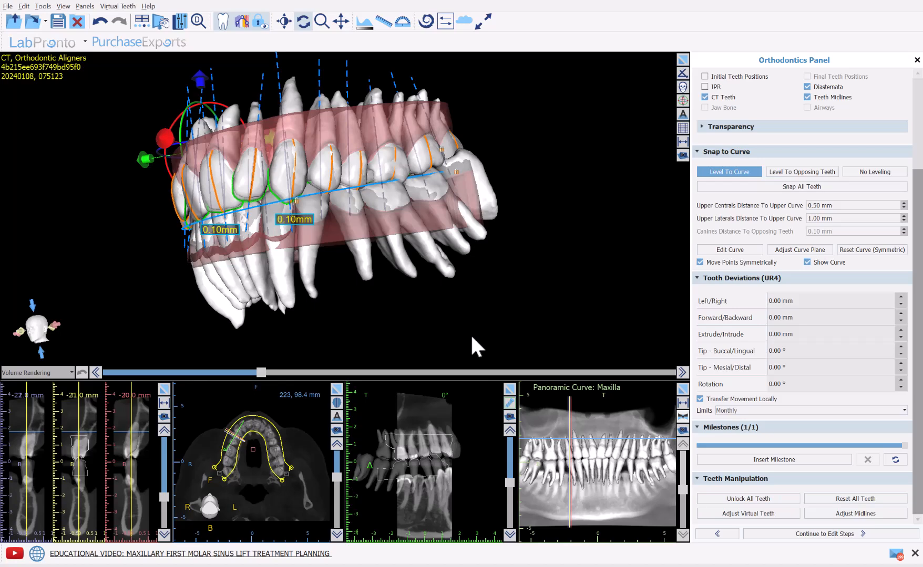
drag(472, 337, 504, 165)
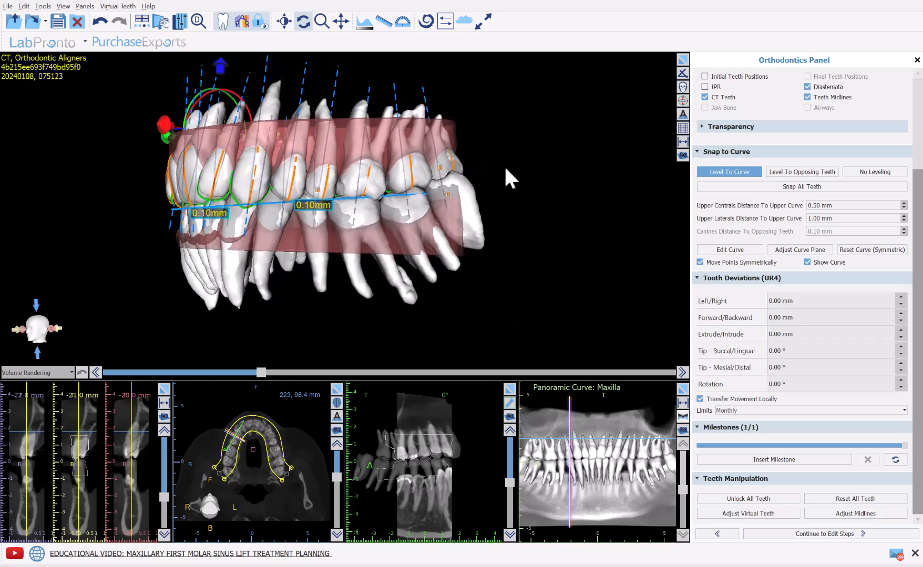
click(446, 169)
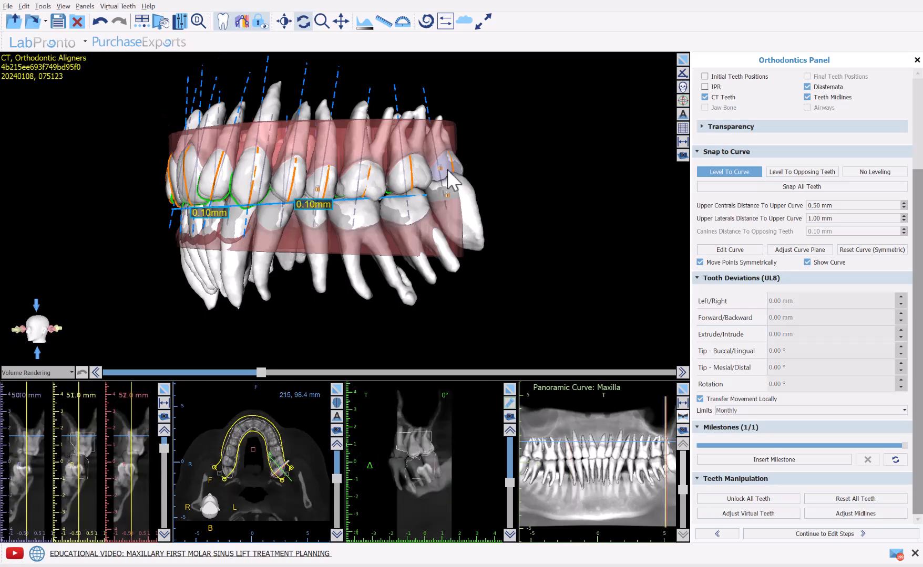
ctrl+click(421, 183)
ctrl+click(355, 189)
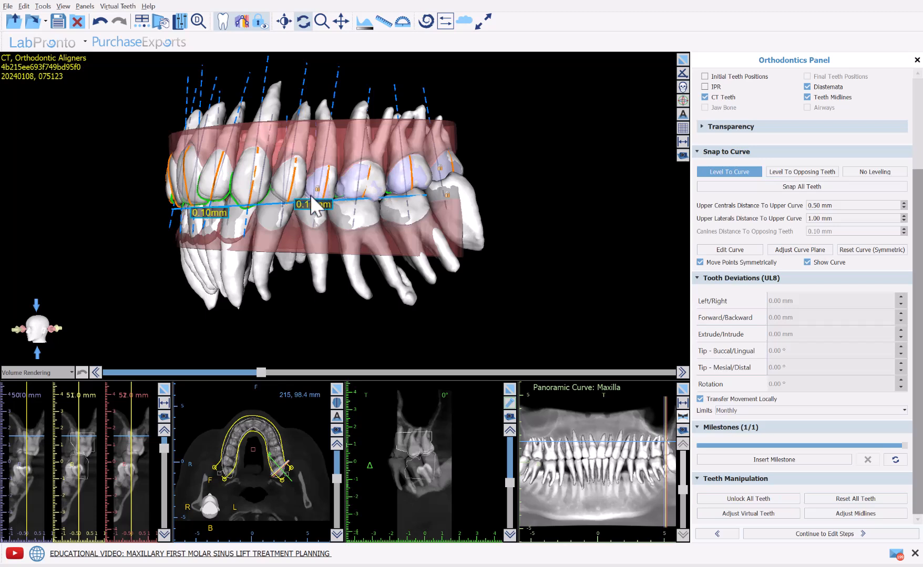
right_click(354, 189)
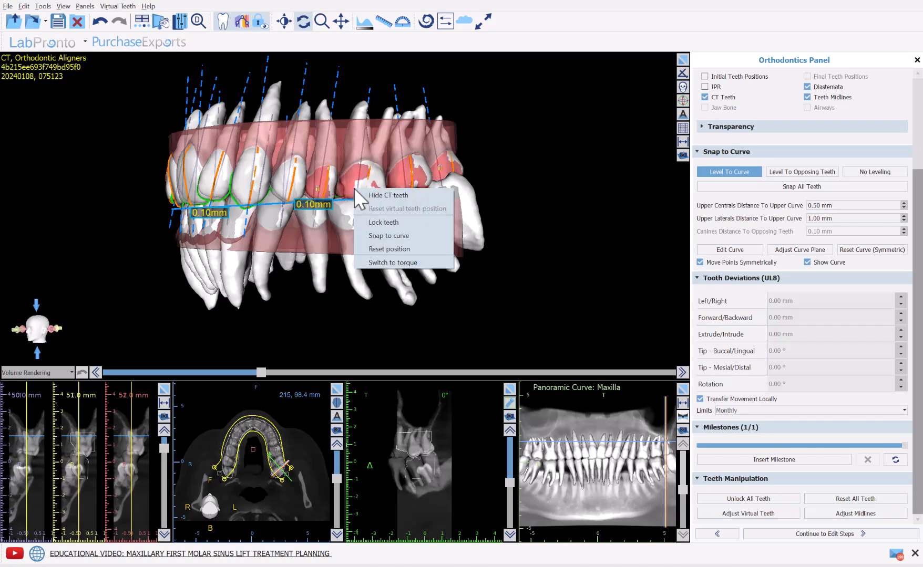
click(372, 220)
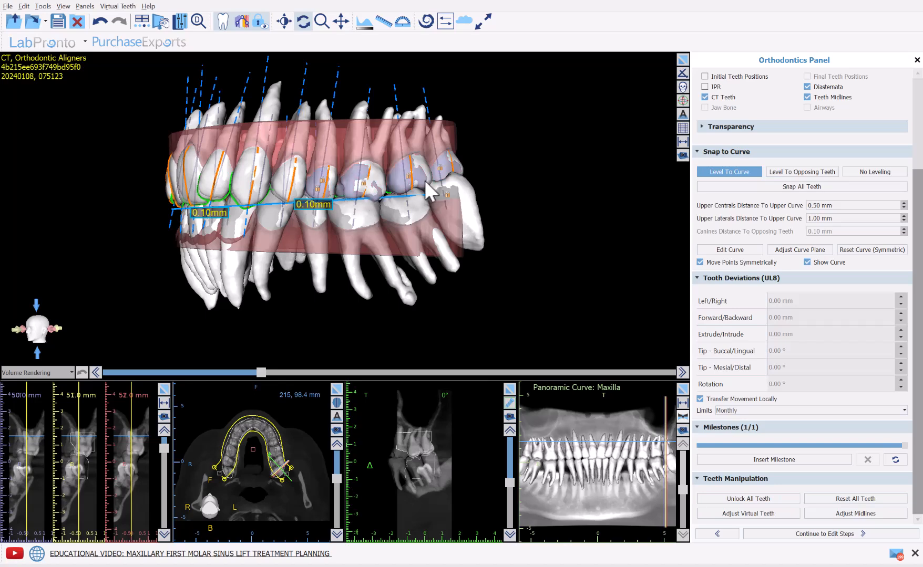
Select the upper right posterior teeth UR8, UR7, UR6 and UR5 together and lock them.
drag(114, 239, 563, 218)
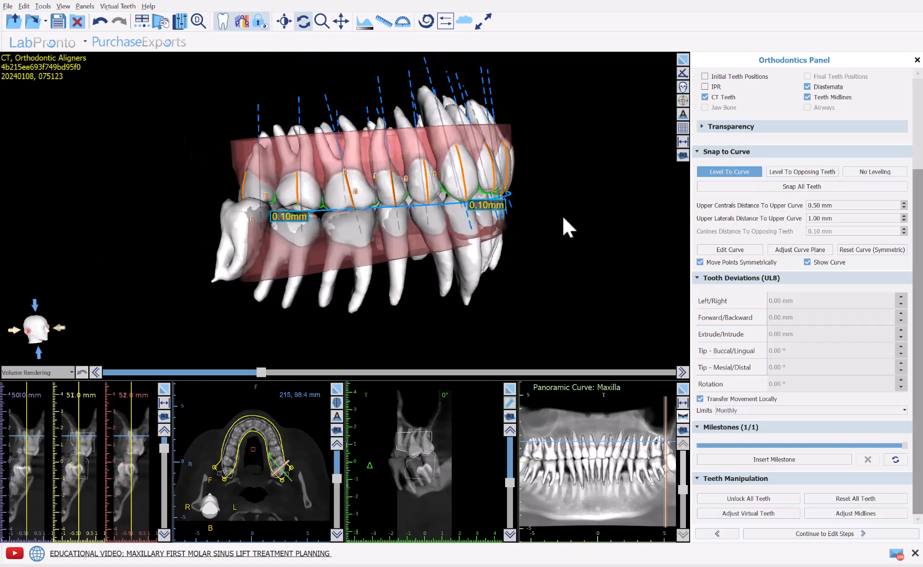
click(264, 189)
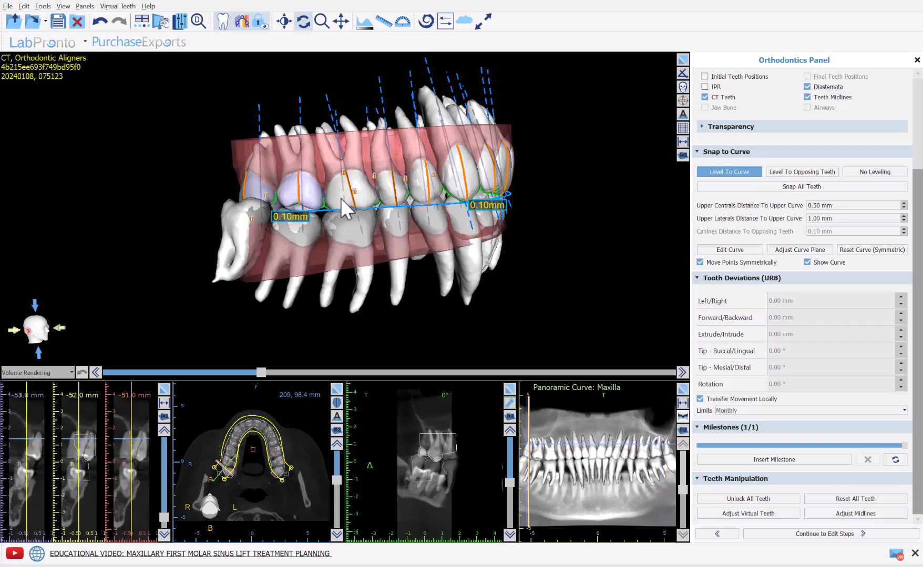
right_click(384, 194)
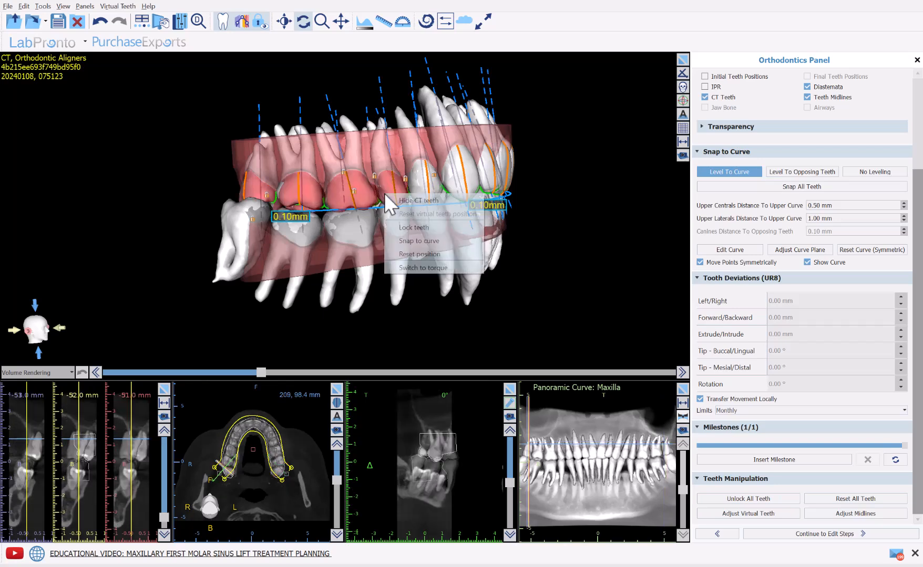
click(405, 231)
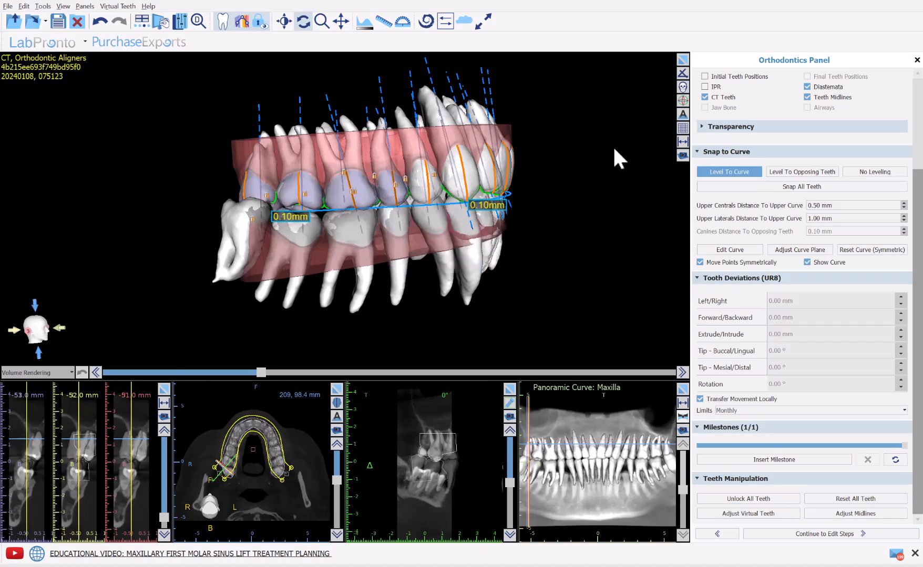
Snap all teeth to the curve using Level To Curve, with the posterior teeth locked.
drag(611, 192, 552, 172)
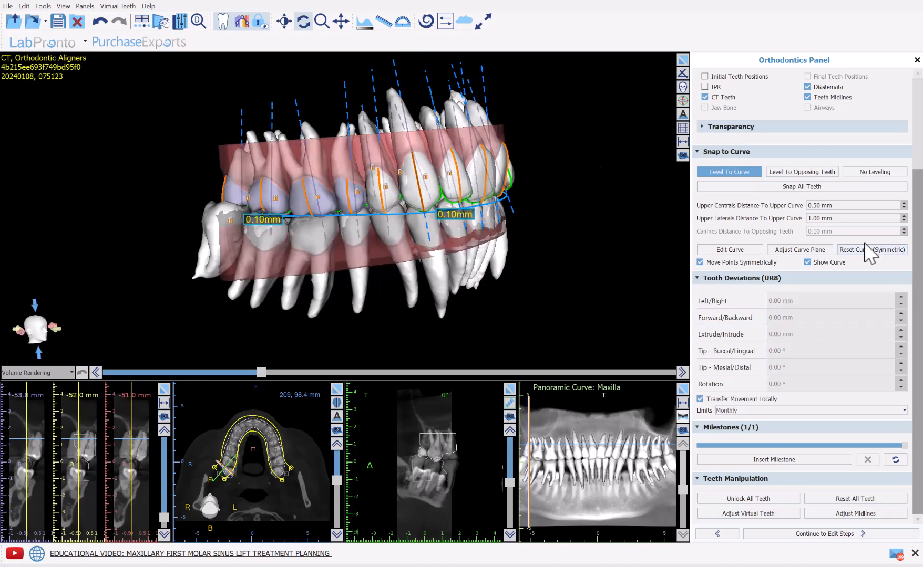
click(809, 188)
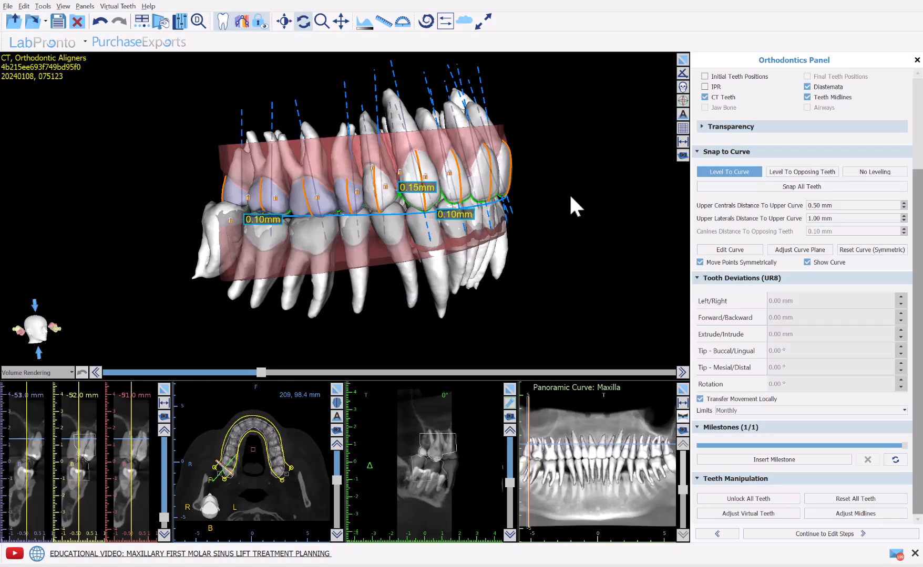
Insert a milestone for the current tooth alignment and unlock all teeth.
drag(576, 195, 497, 198)
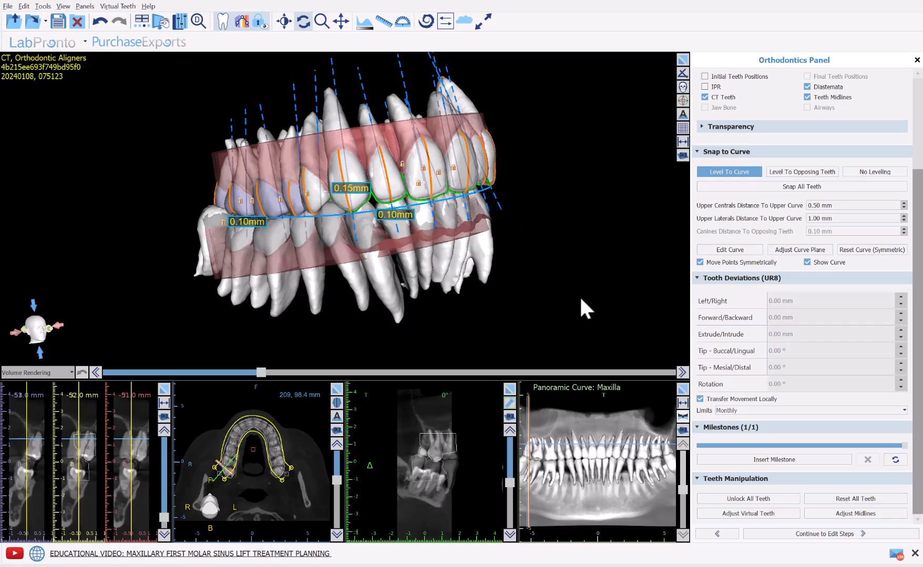
click(772, 461)
click(725, 499)
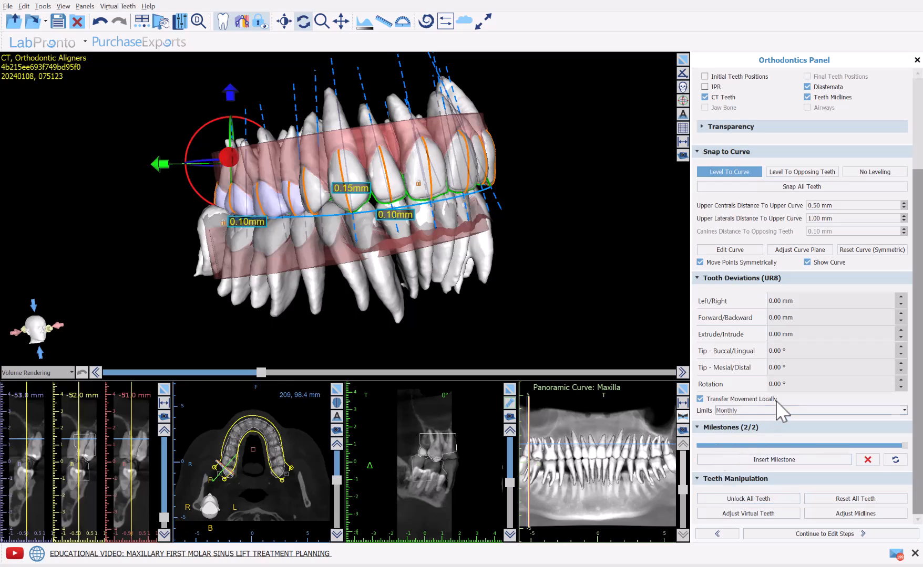
Snap all the unlocked teeth to the curve with Level To Curve and insert another milestone.
click(791, 188)
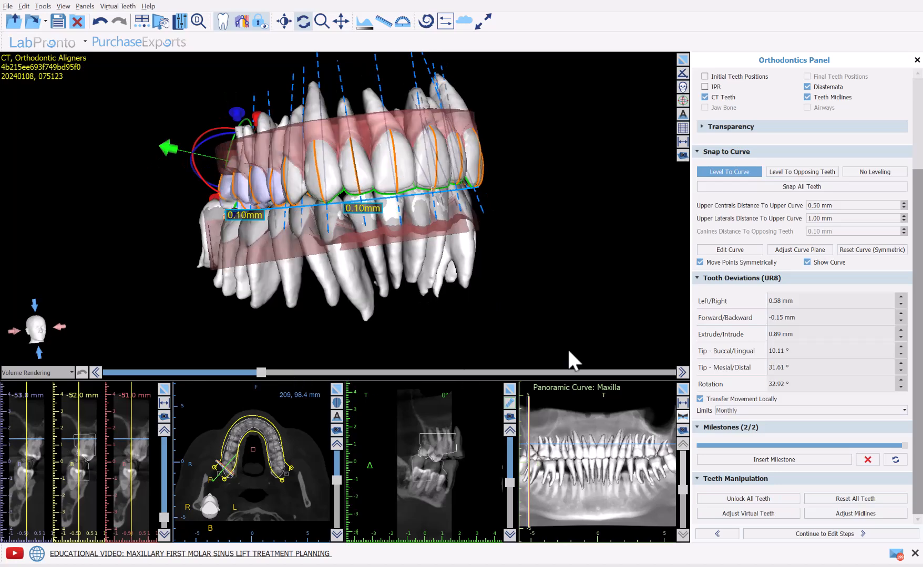
click(746, 461)
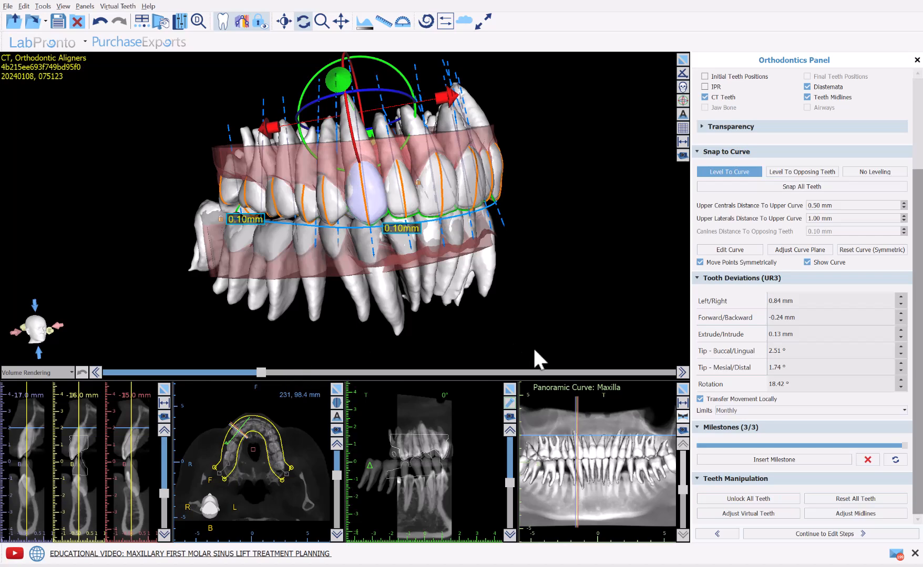
Adjust the mesial/distal tip of tooth UR3 to about -1.62° and select the neighbouring teeth UR2 and UR1 in turn.
scroll(545, 338, up, 2)
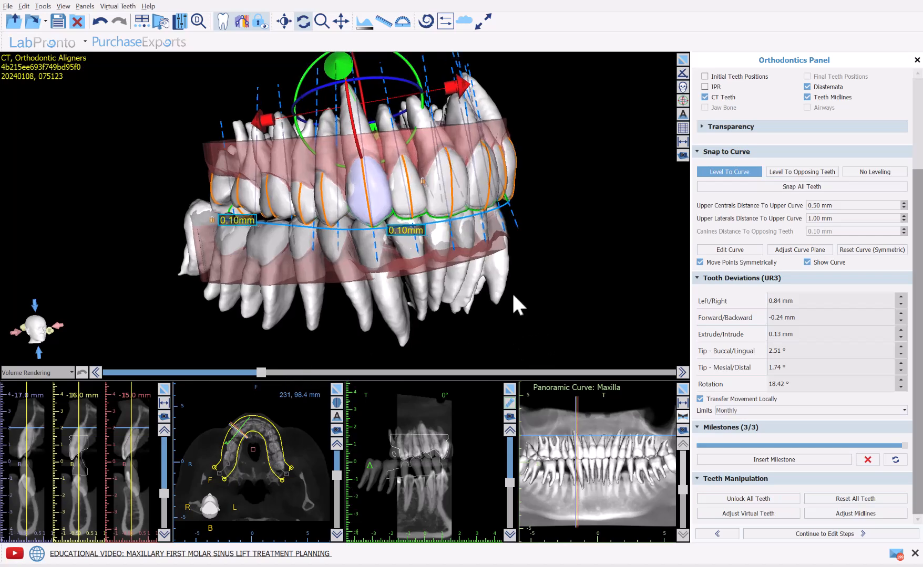
drag(410, 145, 411, 145)
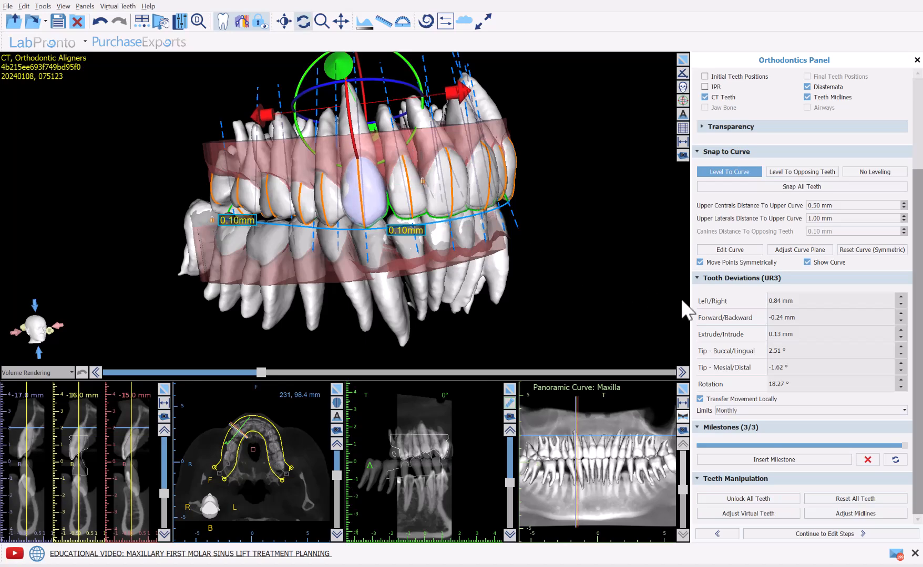
click(411, 139)
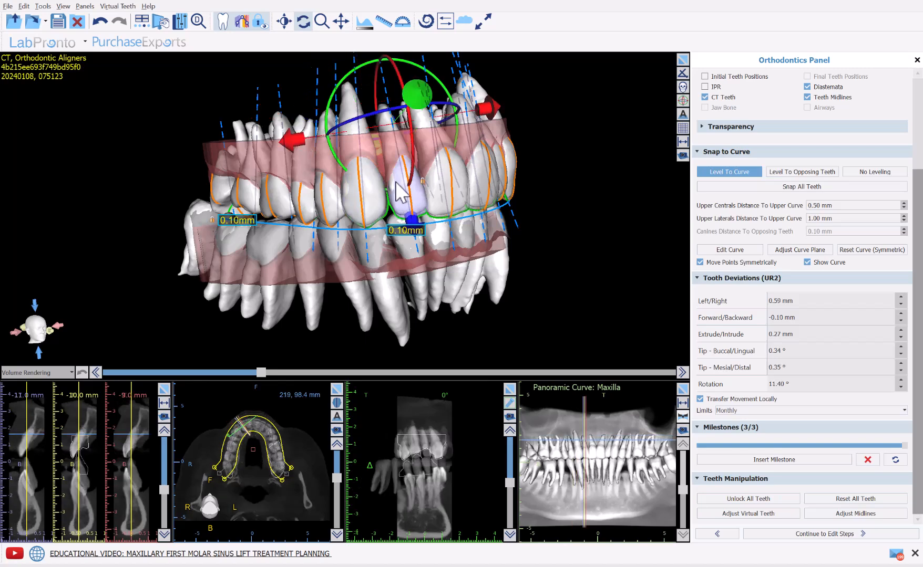
click(458, 189)
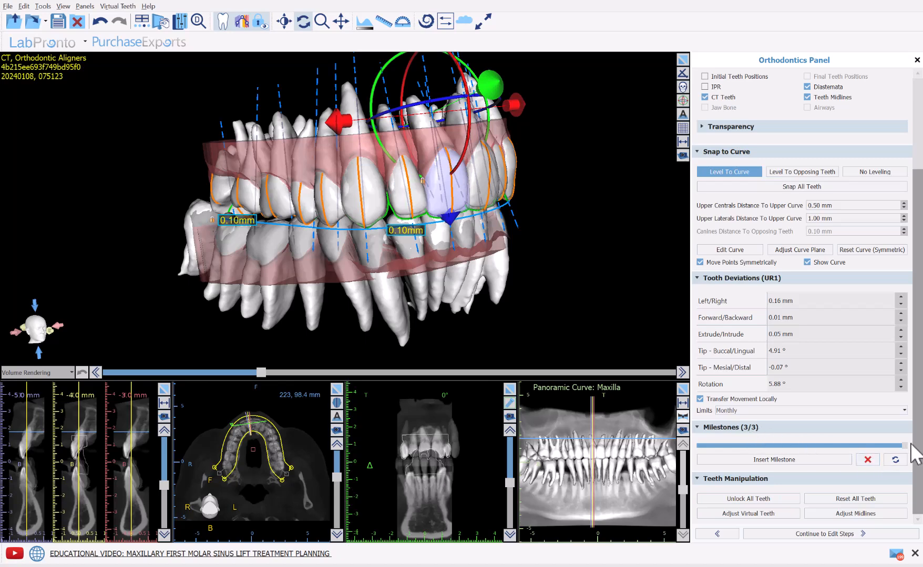
Move back and forth through the three milestones to compare the tooth positions stored at each one.
drag(905, 446, 704, 451)
drag(813, 448, 905, 445)
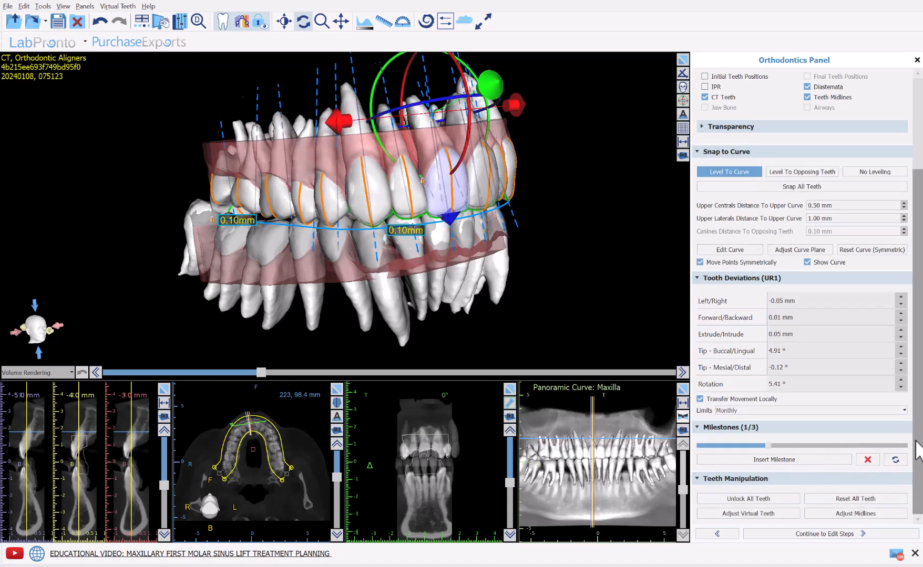
key(Left)
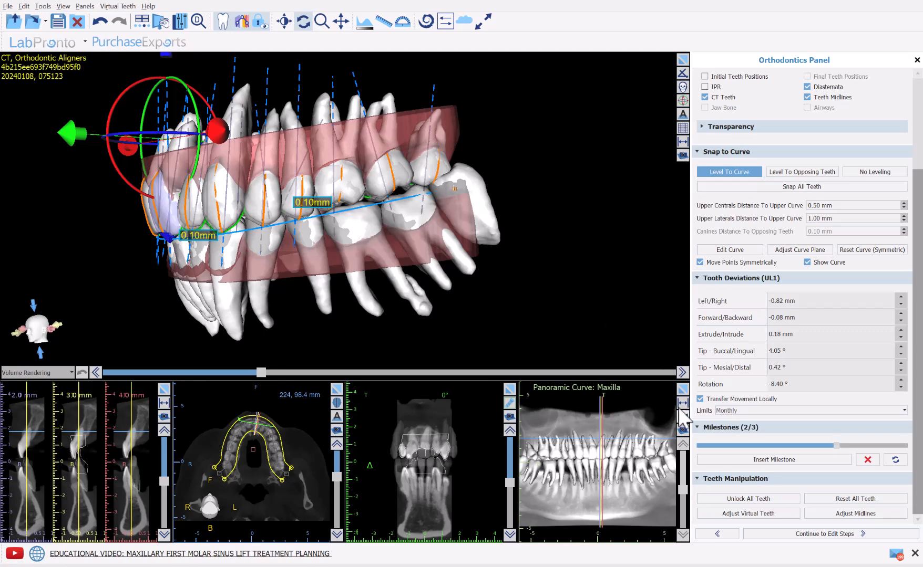
Look over the teeth manipulation options for the maxilla and continue to the Edit Steps stage.
click(749, 514)
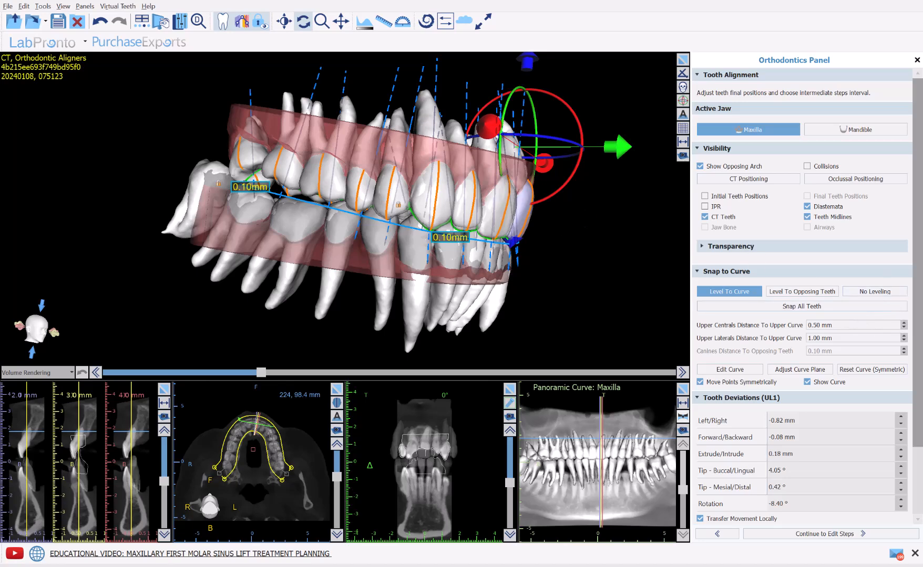
scroll(917, 316, down, 3)
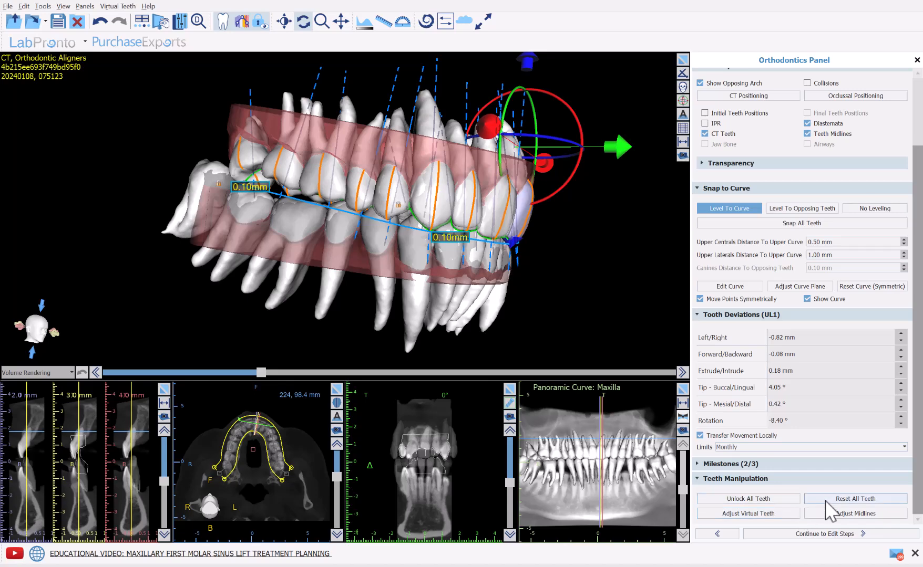
drag(387, 138, 279, 137)
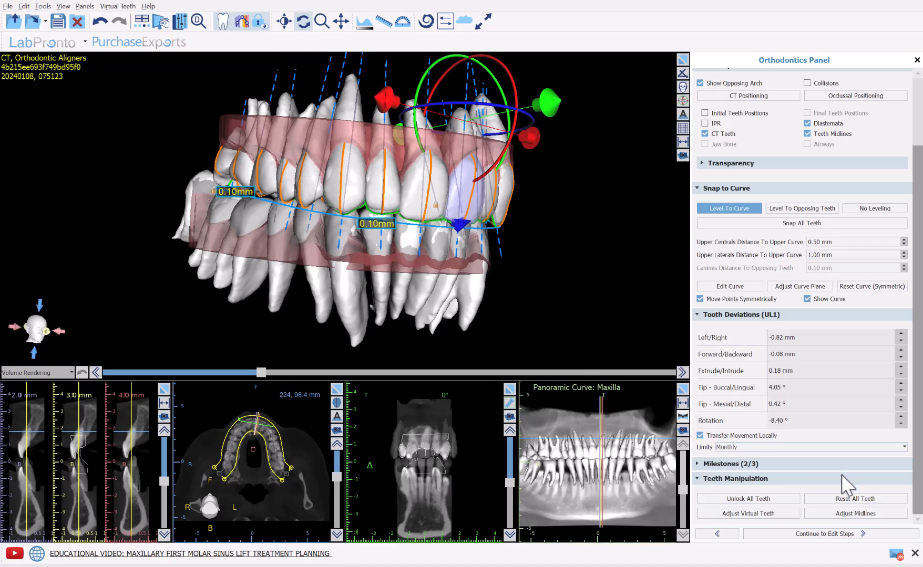
click(846, 534)
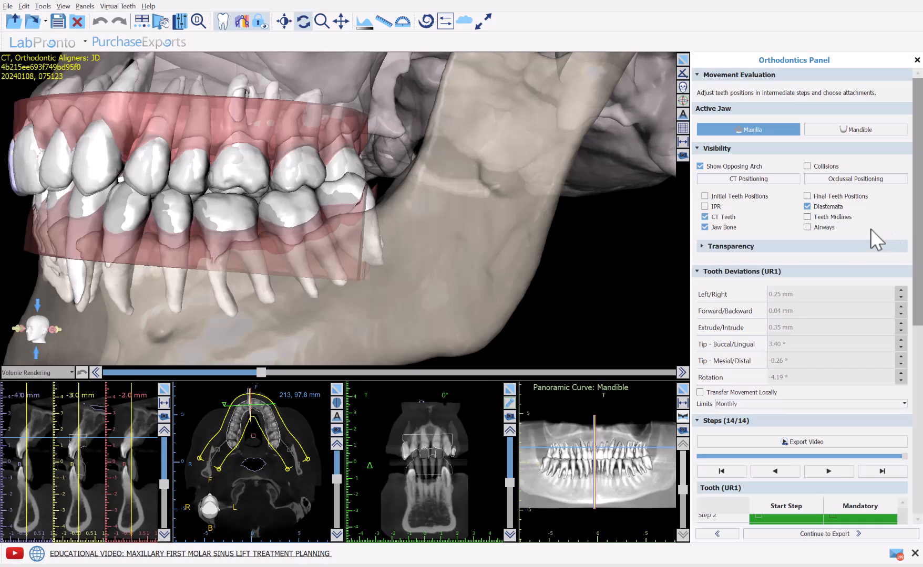
Show and hide the initial teeth positions for comparison, and move the treatment to step 5.
click(734, 198)
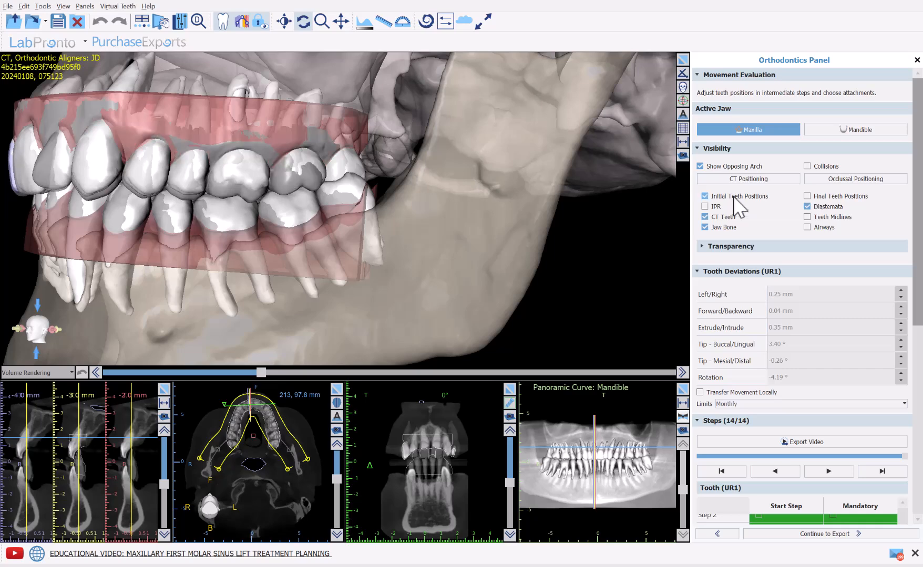
click(734, 197)
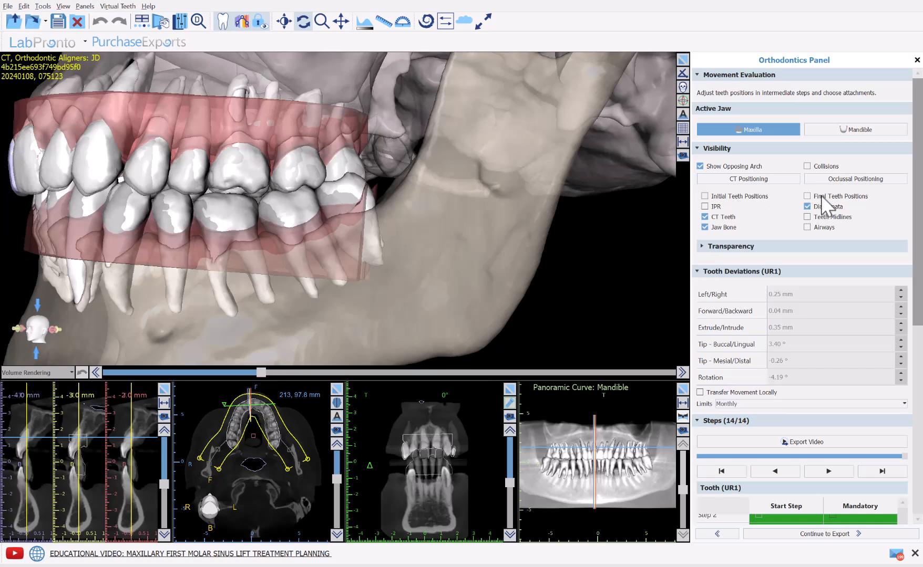
drag(903, 457, 771, 462)
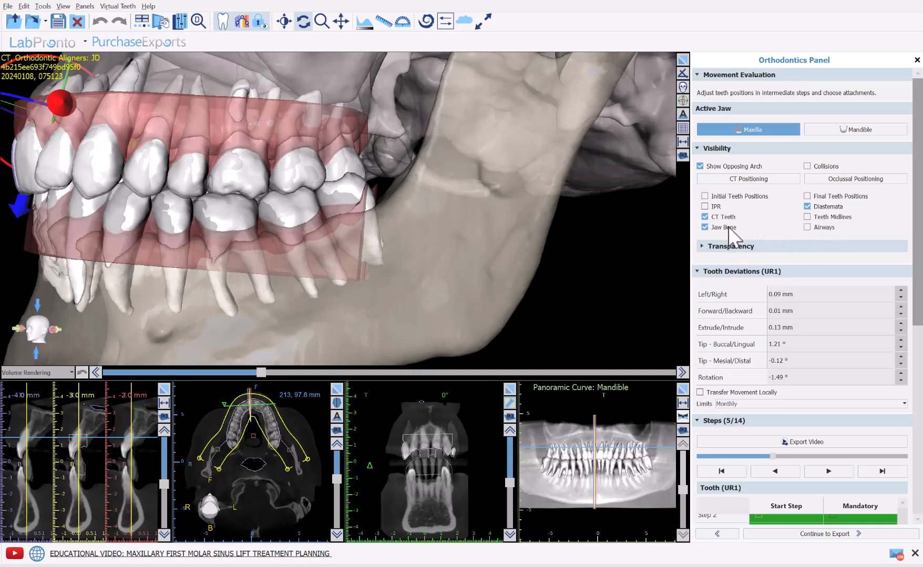
Expand the transparency settings to examine the model jaw, segmented CT jaw and airways values, and collapse them again.
click(704, 247)
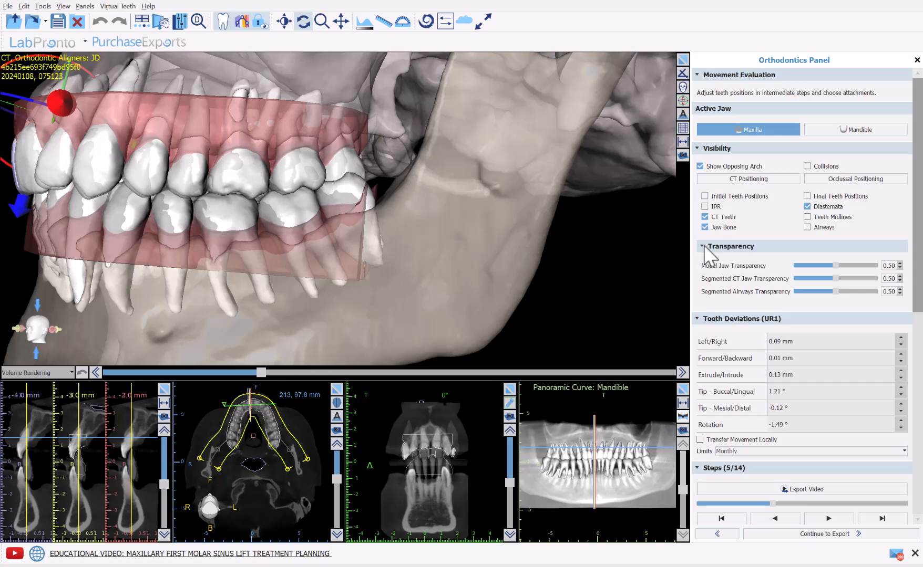
click(706, 249)
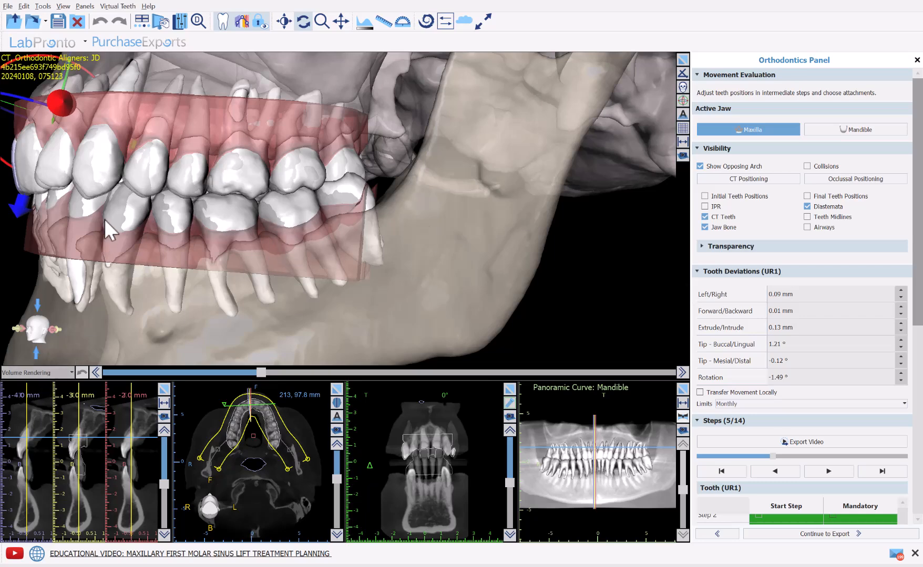
Select tooth UL4 and move through its treatment steps to step 11, the final position and back to step 7.
click(149, 177)
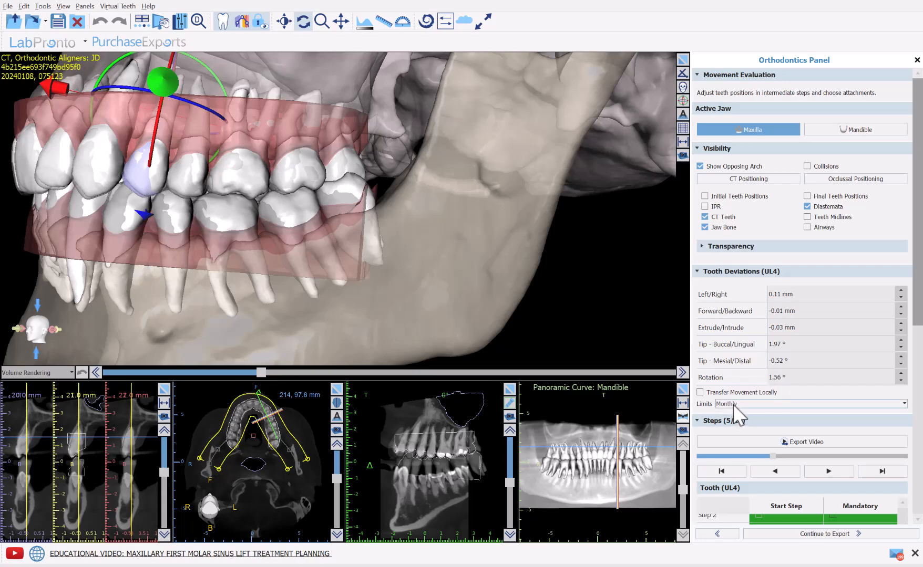
drag(919, 256, 920, 417)
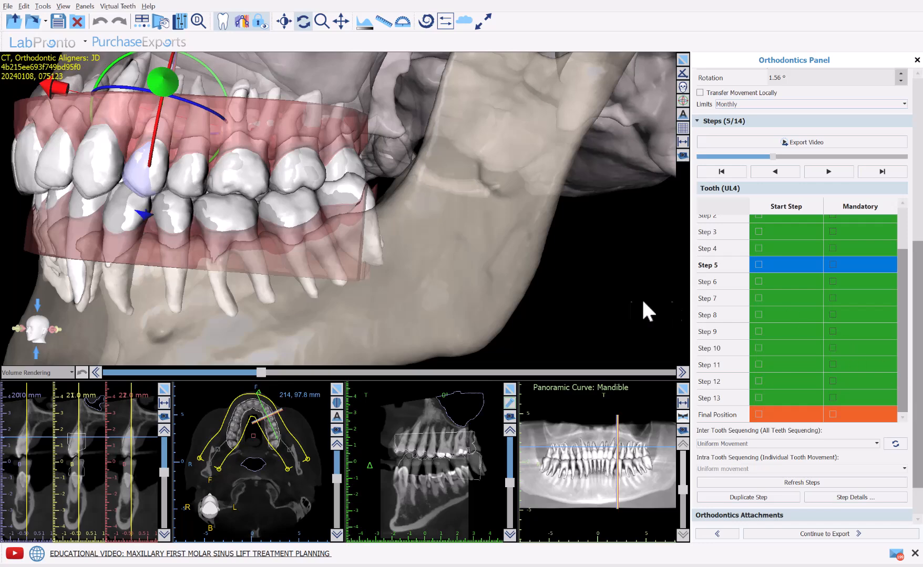
drag(772, 157, 865, 159)
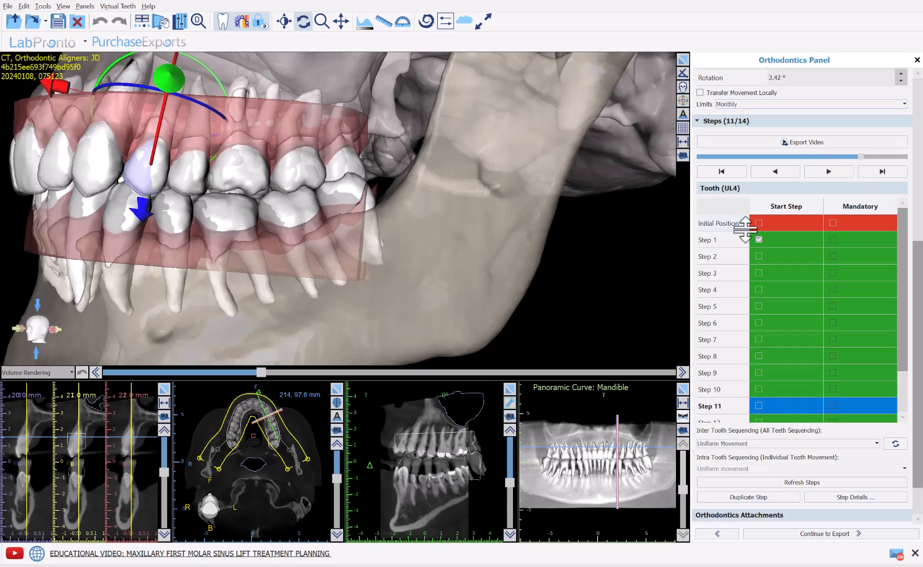
click(871, 158)
click(896, 157)
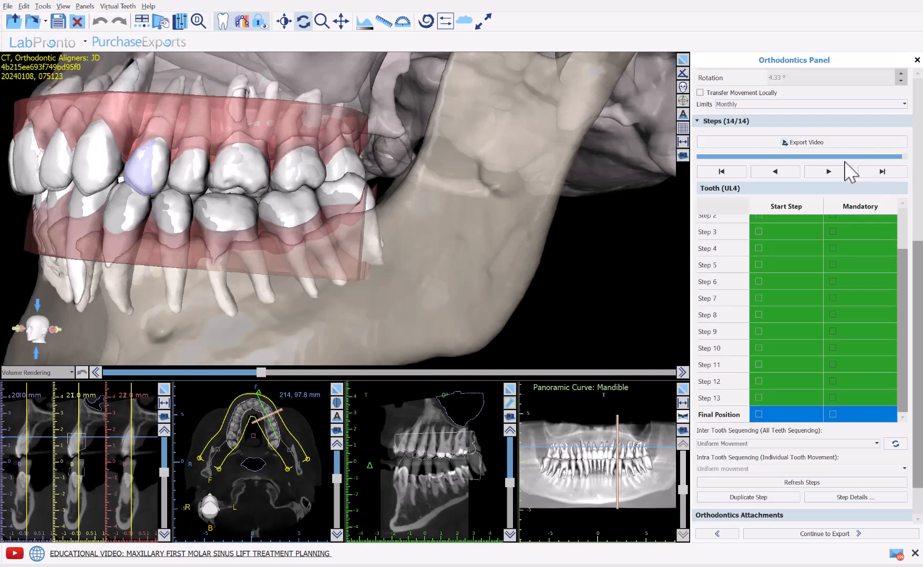
drag(804, 161, 801, 156)
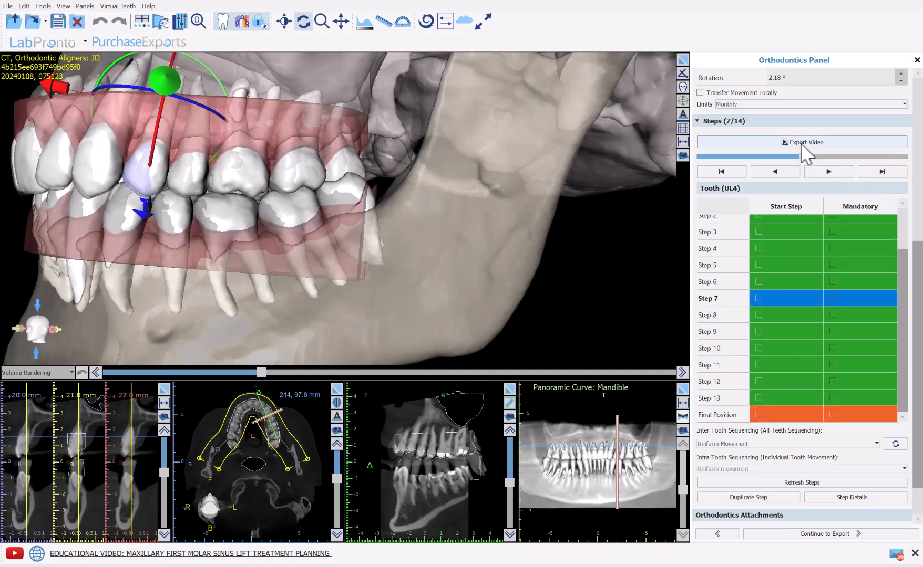
Open the video export options, keep the on-screen view with CT teeth, check the video size and confirm.
click(801, 144)
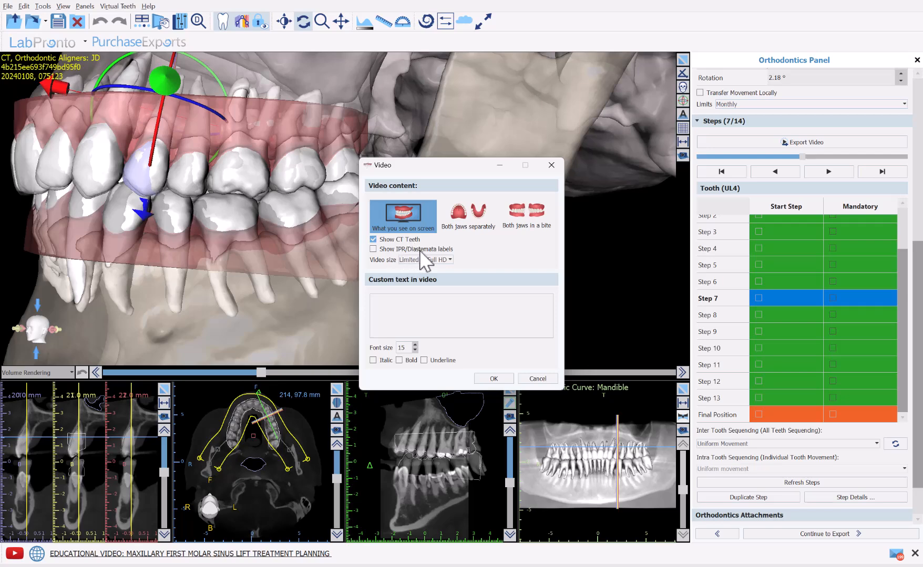
click(430, 260)
click(502, 376)
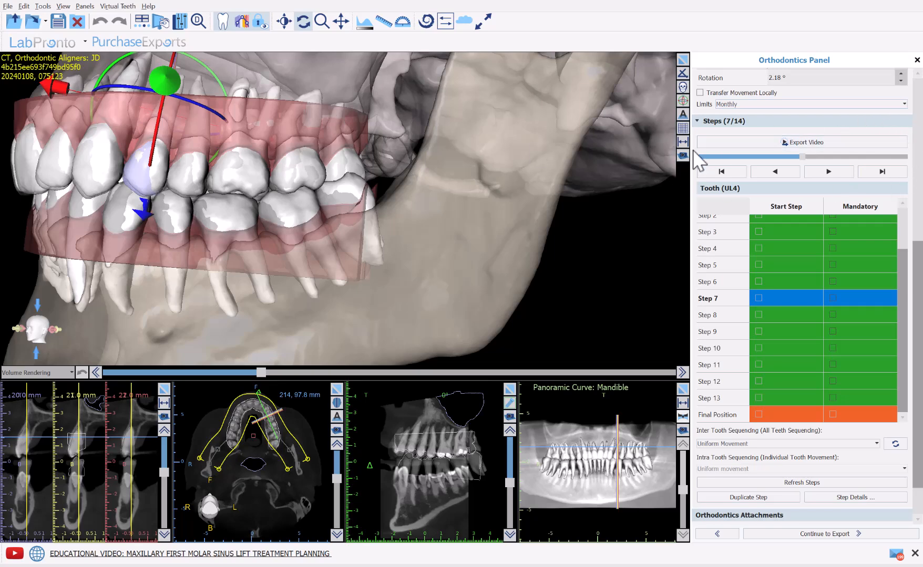
Set the Dental Notation to US in the Orthodontics preferences and apply it.
scroll(747, 253, up, 3)
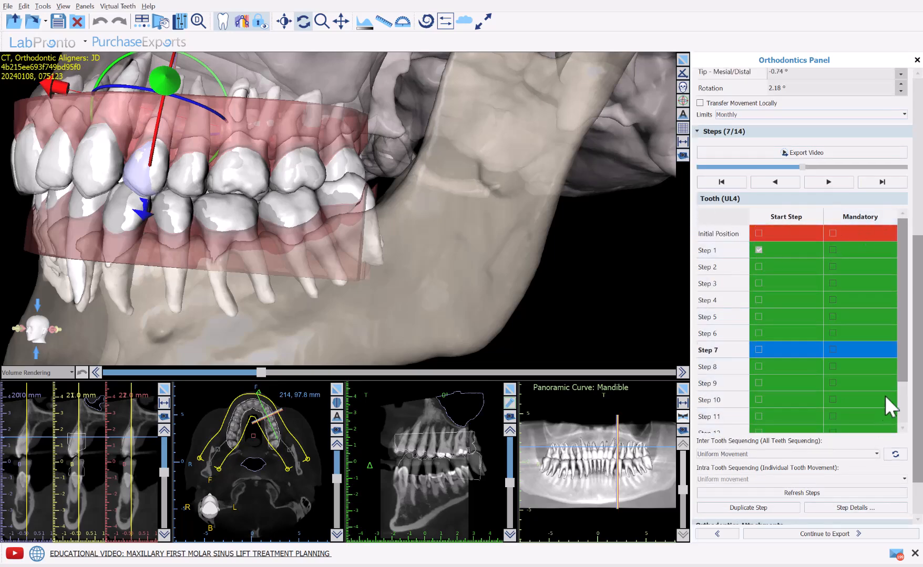
mouse_move(900, 362)
mouse_down()
mouse_move(903, 396)
mouse_move(904, 361)
mouse_up()
click(42, 6)
click(55, 136)
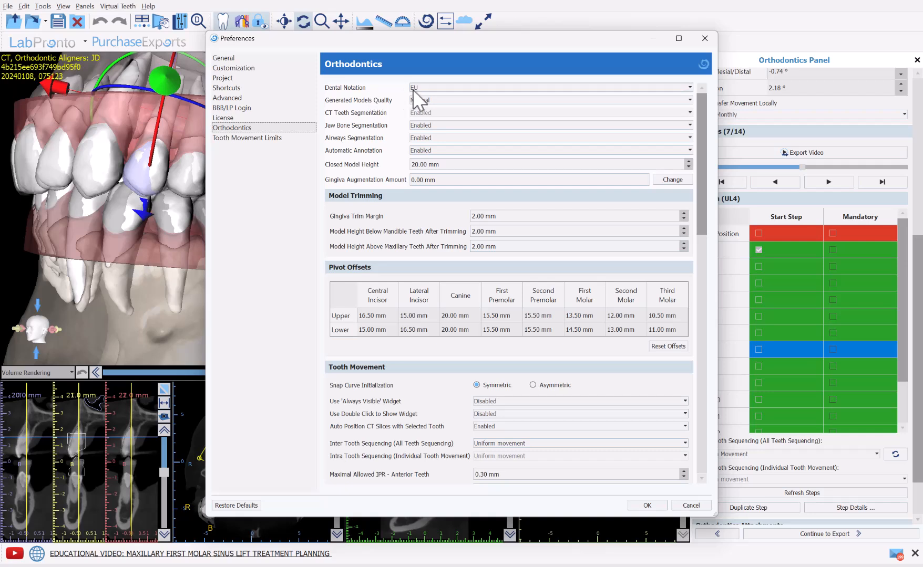
click(418, 88)
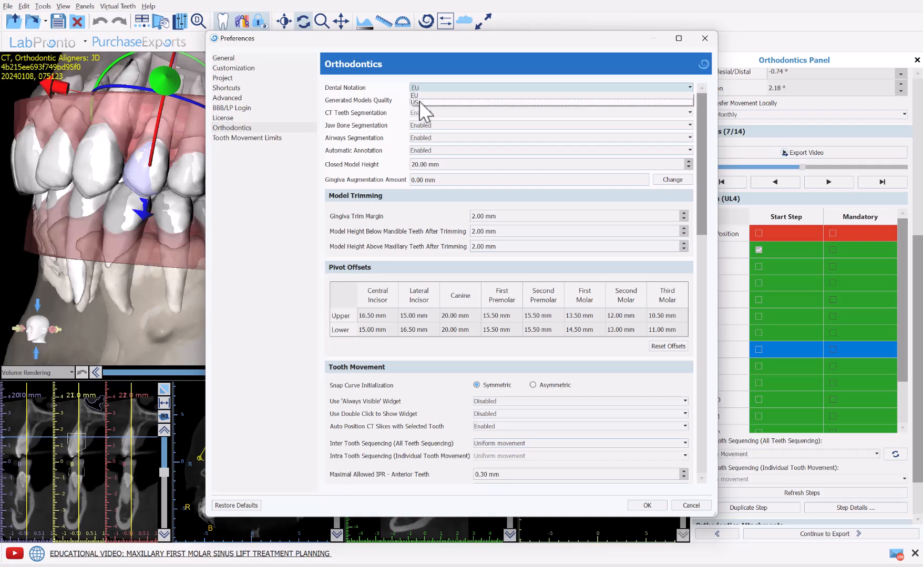
click(419, 102)
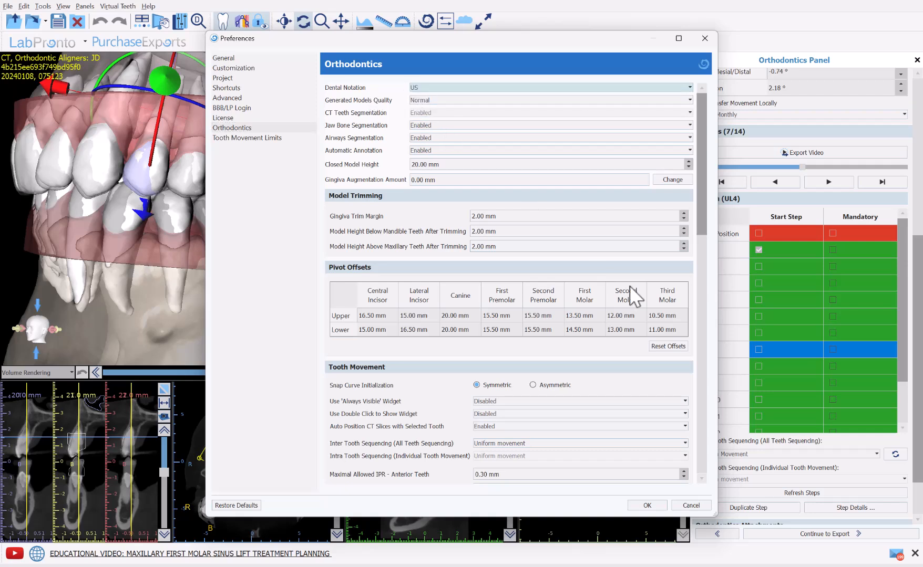
click(645, 506)
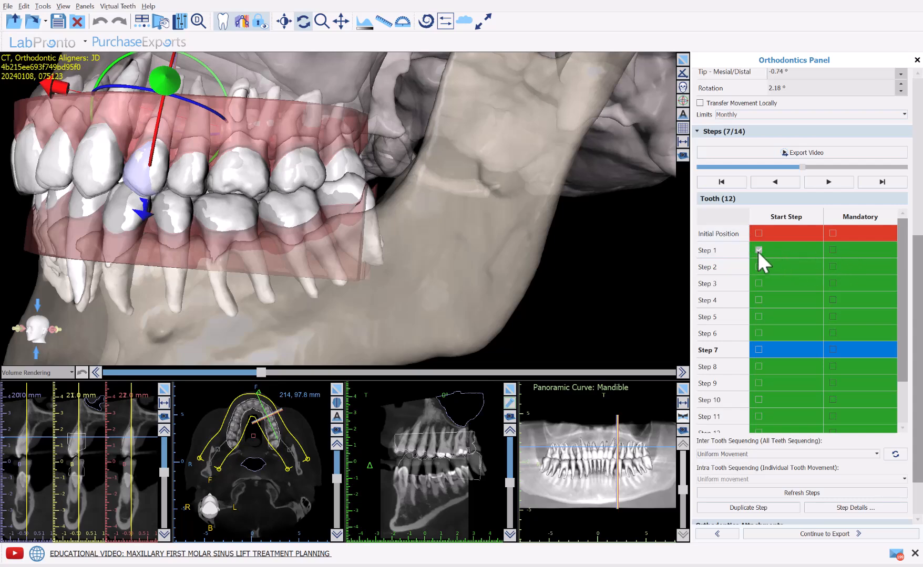
Select the upper left second premolar and first molar in turn to examine their Start Step and Mandatory settings.
scroll(915, 389, down, 1)
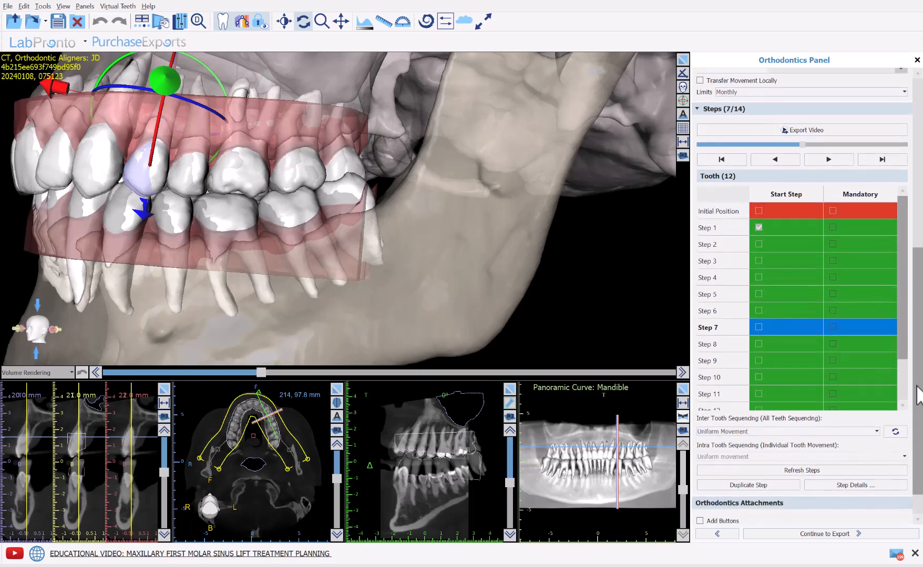
mouse_move(900, 350)
mouse_down()
mouse_move(903, 383)
mouse_move(897, 341)
mouse_up()
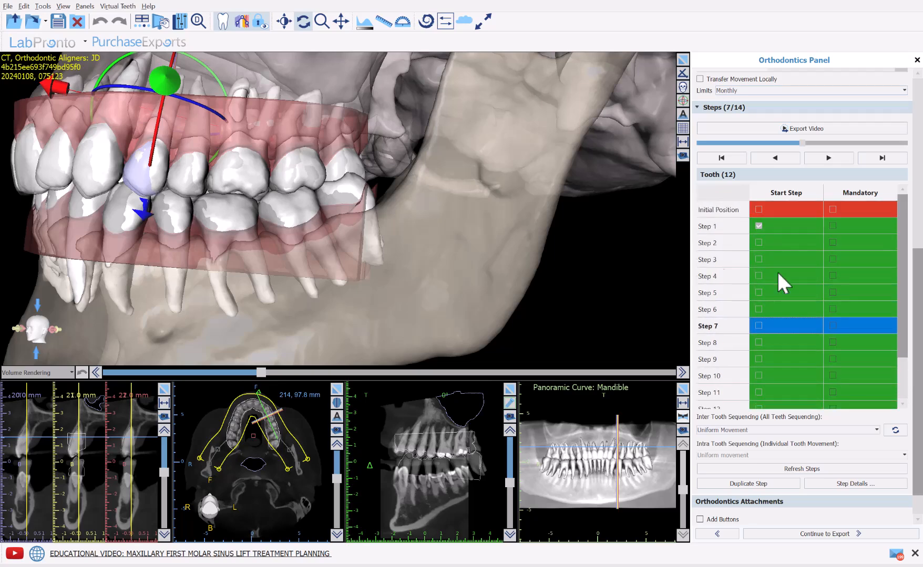
click(195, 185)
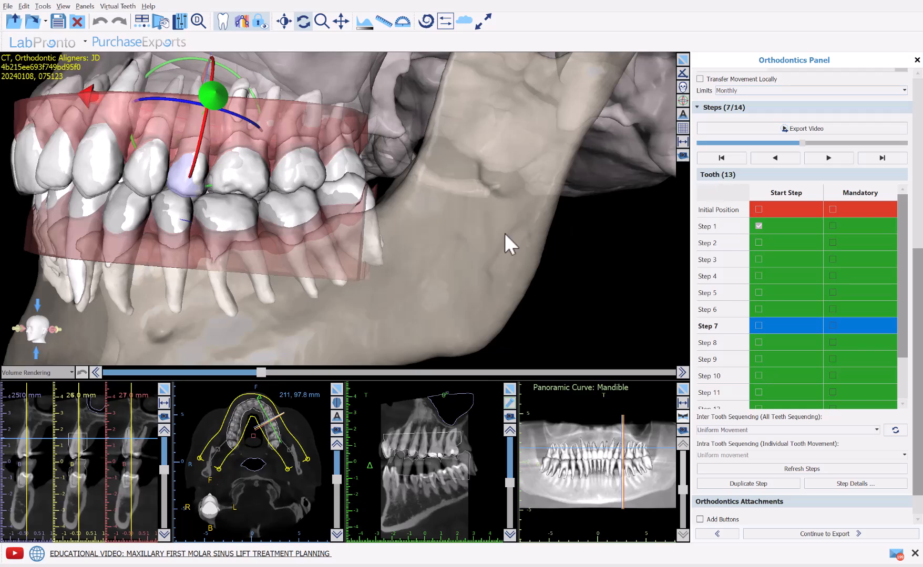
click(228, 174)
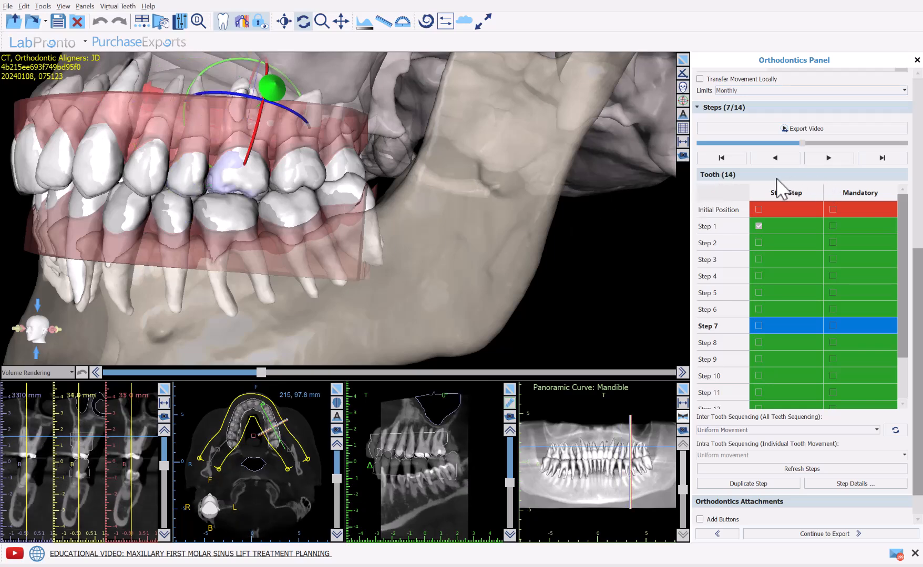
Set the Inter Tooth Sequencing for all teeth to Least movement move last and check the first molar's step table.
drag(900, 272, 904, 233)
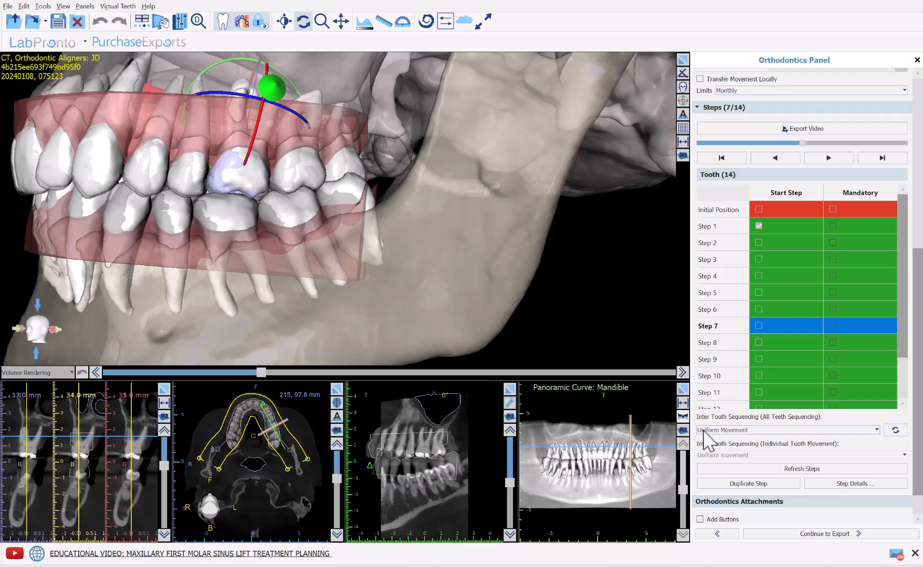
scroll(735, 437, down, 1)
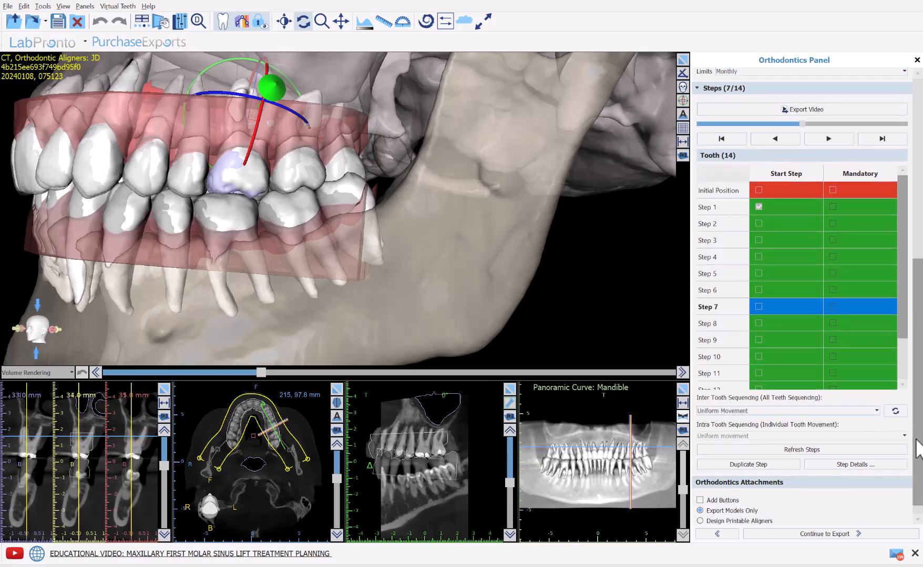
click(707, 412)
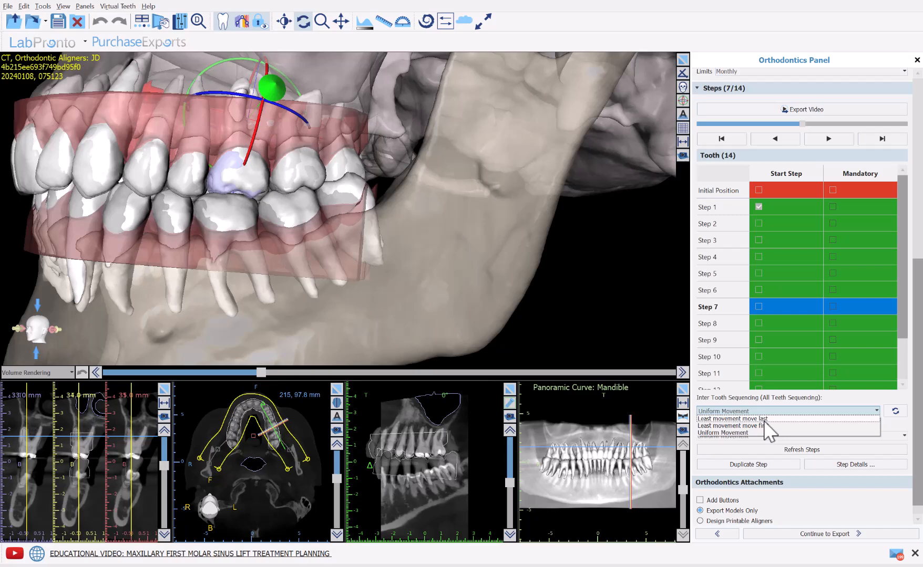
click(764, 419)
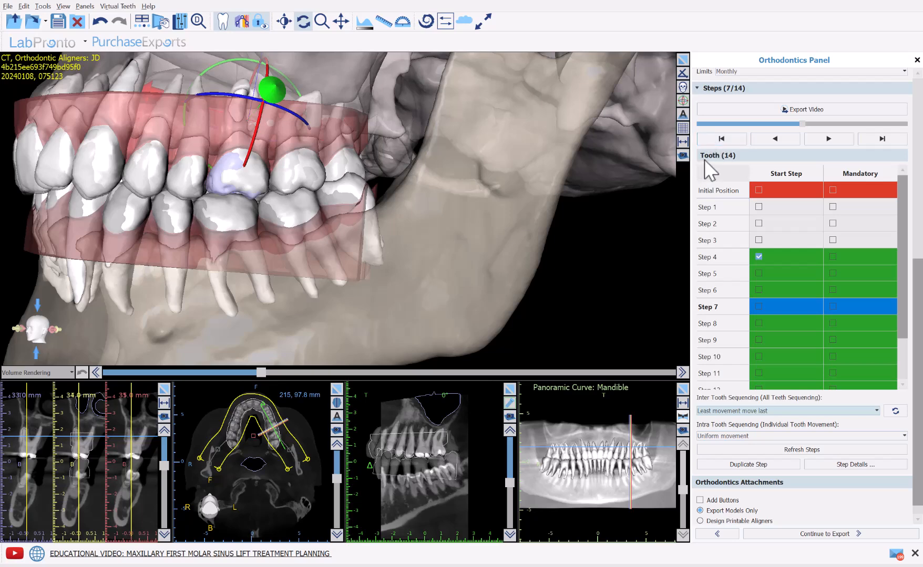
mouse_move(902, 256)
mouse_down()
mouse_move(901, 298)
mouse_move(900, 253)
mouse_up()
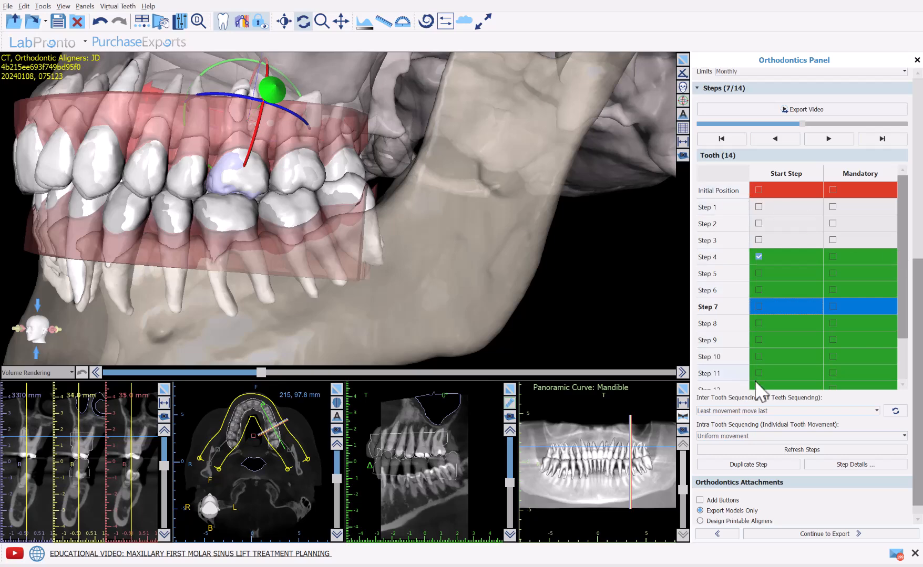
Switch the Inter Tooth Sequencing to Least movement move first and back to Uniform Movement, comparing the step table.
click(778, 411)
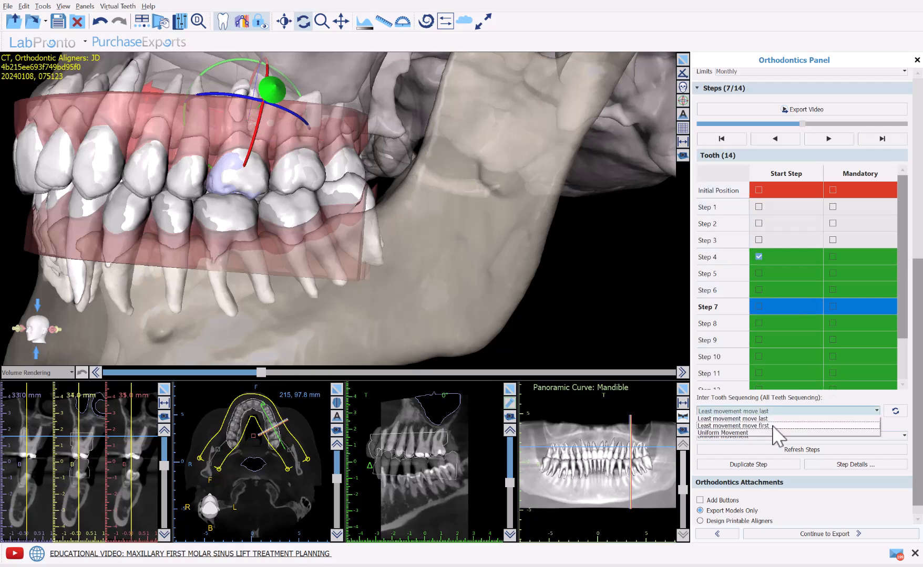
click(773, 426)
drag(900, 310, 907, 271)
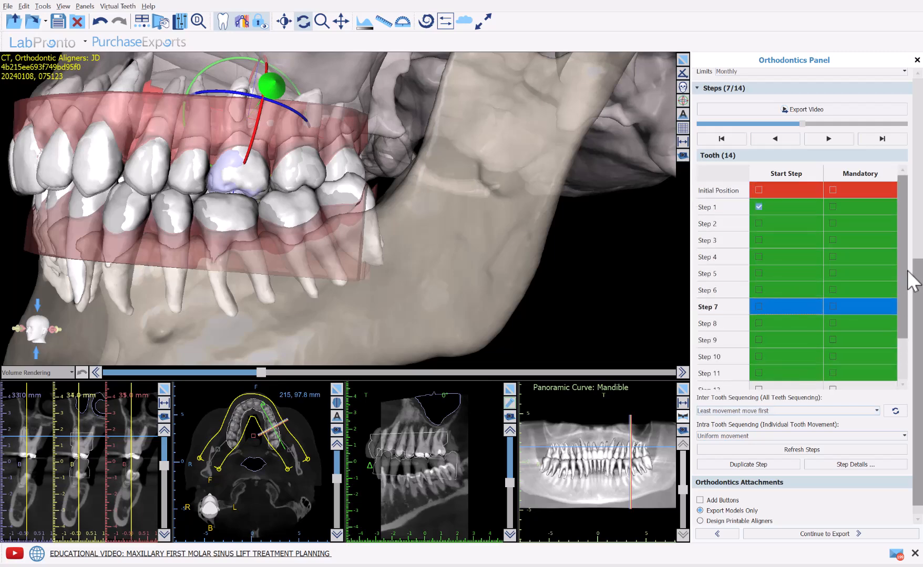
click(826, 411)
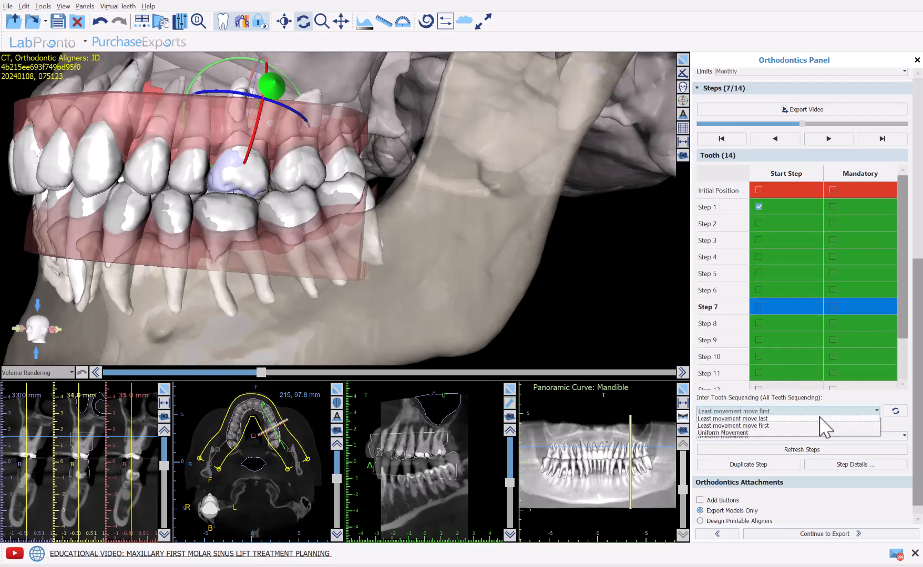
click(816, 433)
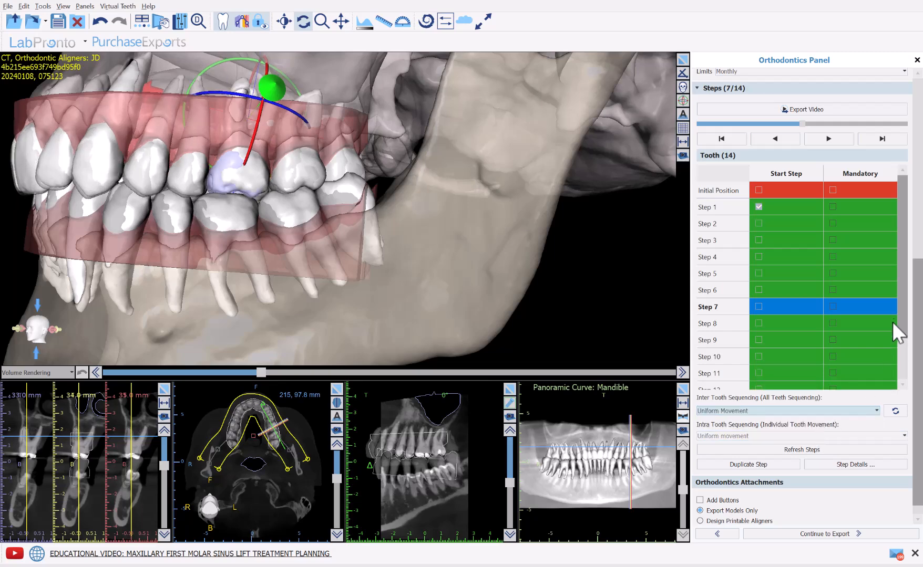
mouse_move(899, 313)
mouse_down()
mouse_move(901, 361)
mouse_move(903, 293)
mouse_up()
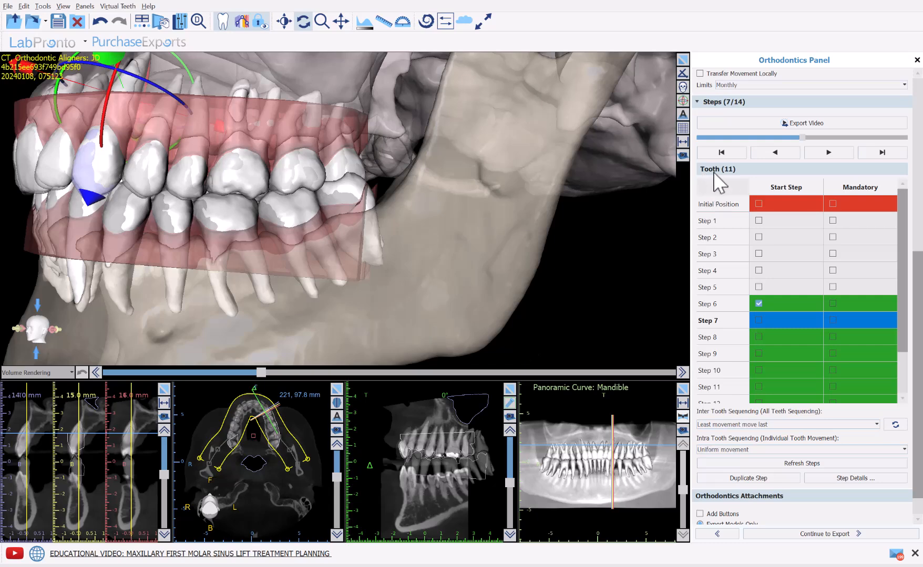
Try Least movement move first as the Intra Tooth Sequencing and change it to Least movement move last.
scroll(820, 247, up, 5)
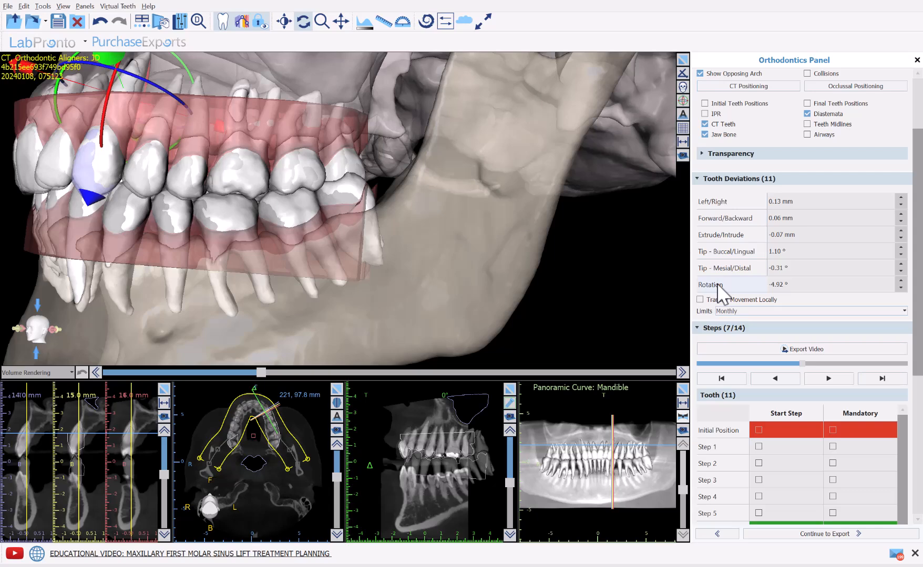
scroll(720, 291, down, 5)
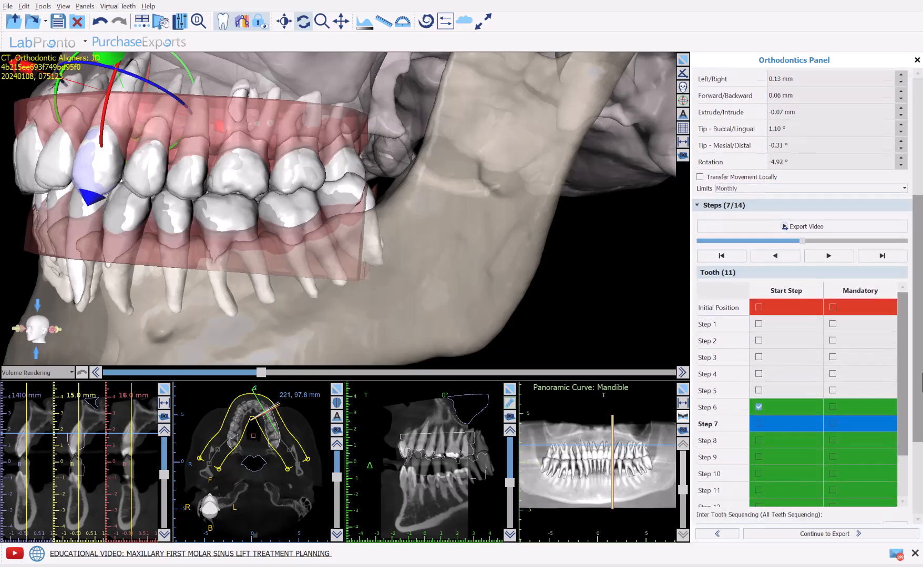
scroll(804, 295, down, 1)
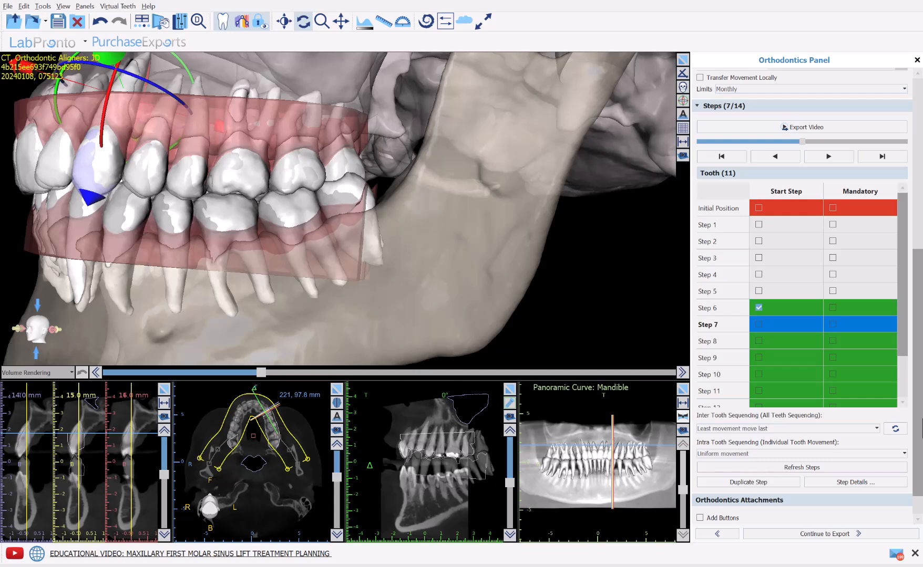
click(864, 455)
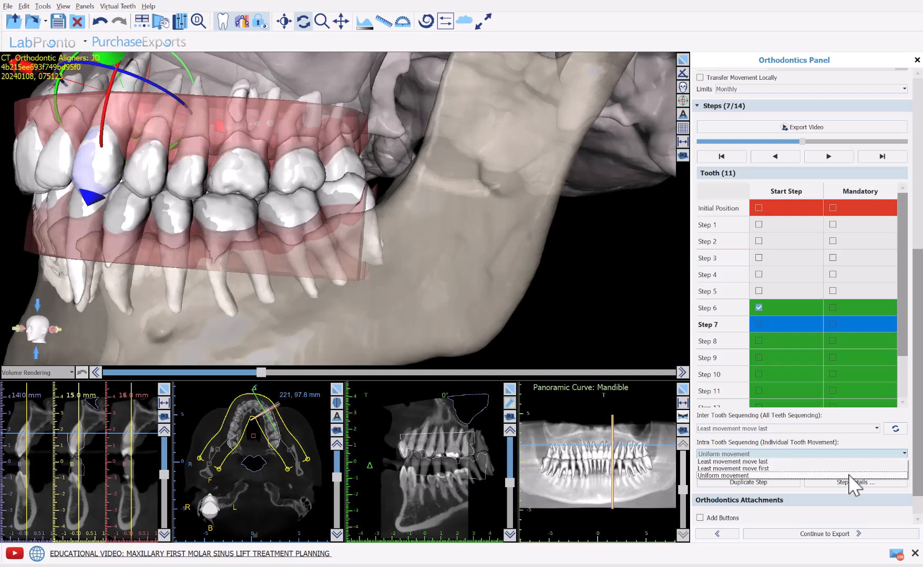
click(849, 468)
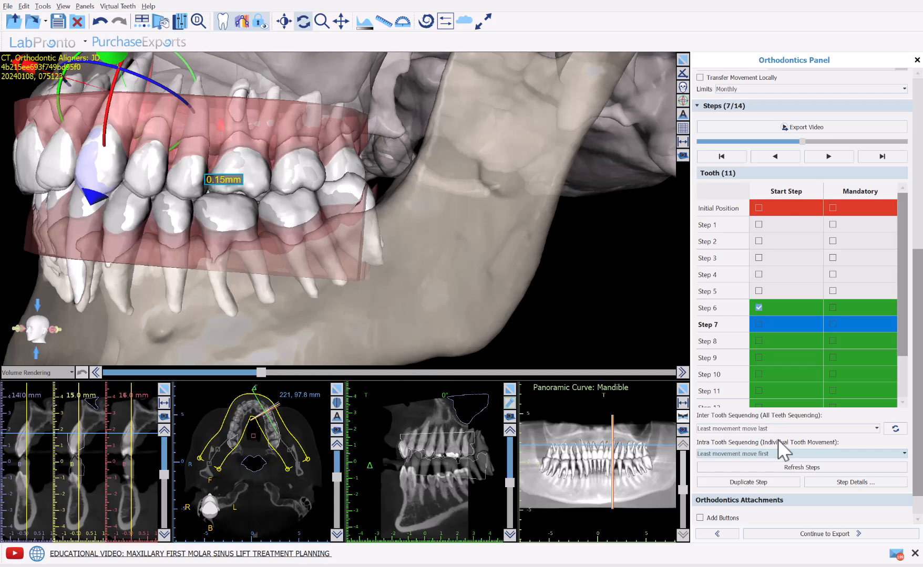
click(783, 454)
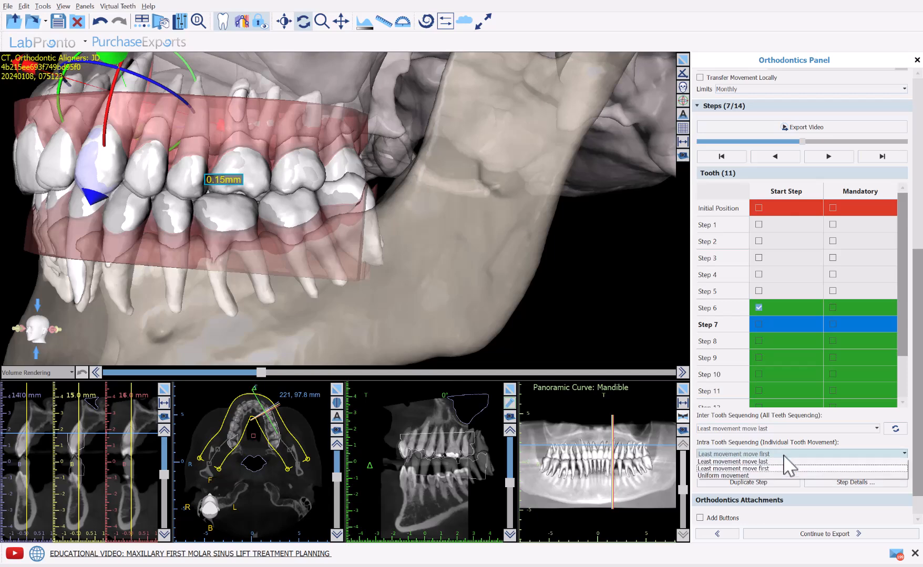
click(785, 455)
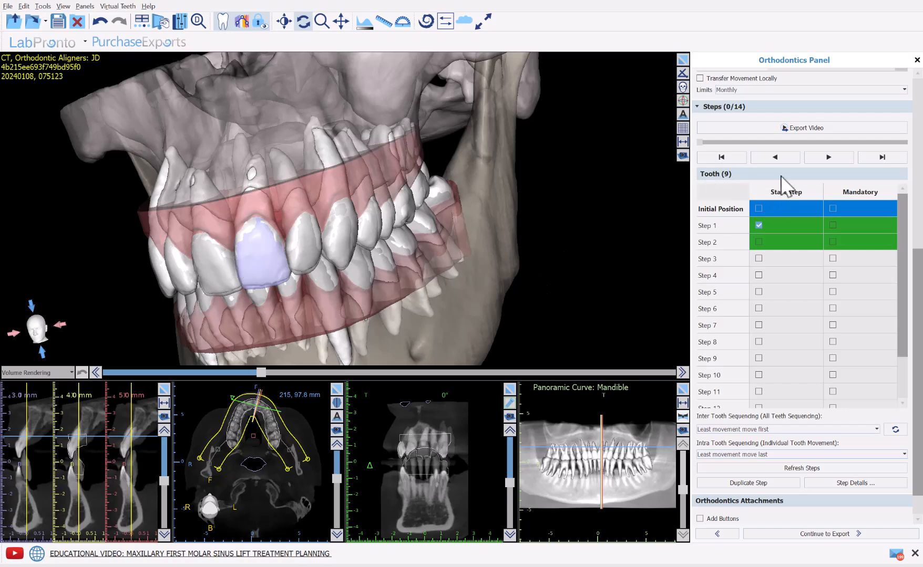
Scrub through the treatment steps of tooth 9, return to the initial position and set its Start Step to Step 4.
drag(710, 144, 690, 148)
drag(707, 143, 773, 146)
click(774, 156)
drag(705, 147, 633, 302)
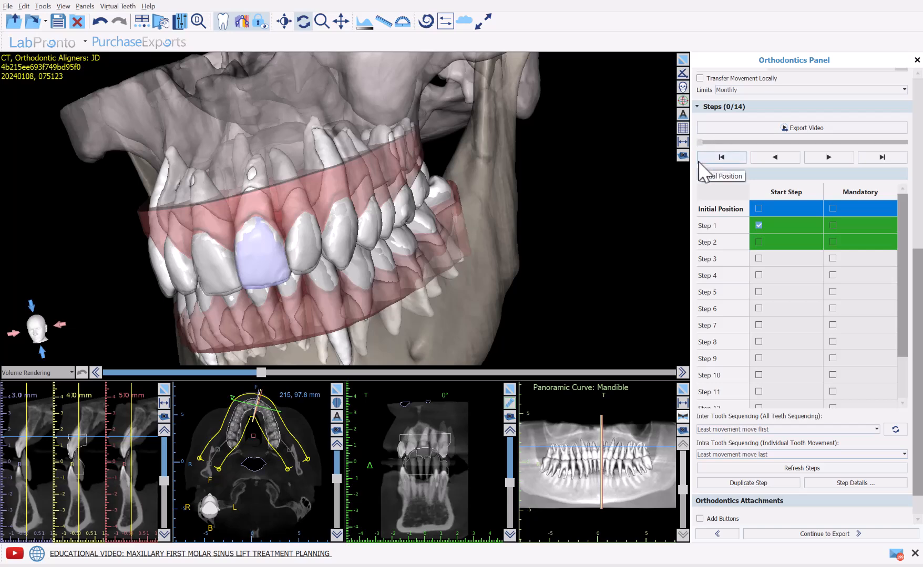
click(758, 276)
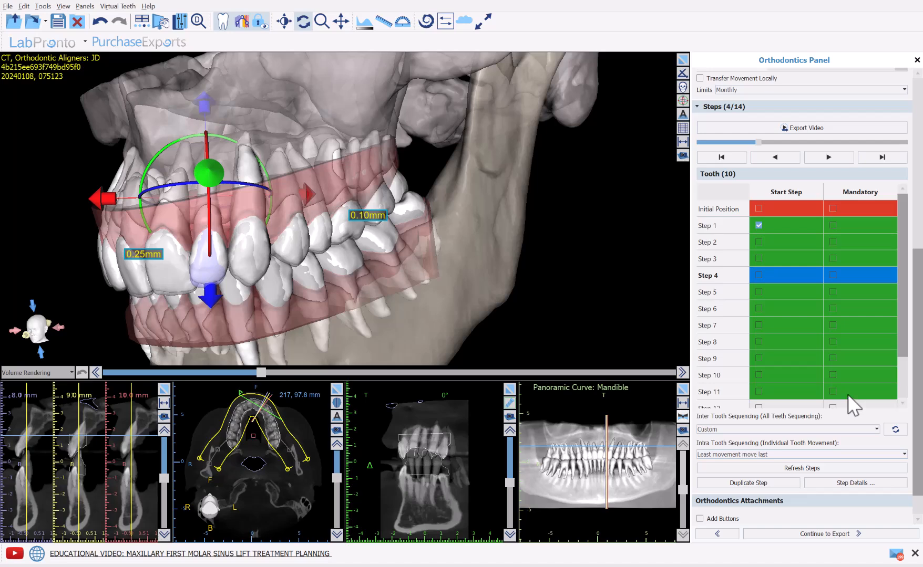
Go to step 5, tip the upper left lateral incisor slightly and refresh the steps.
drag(757, 144, 777, 148)
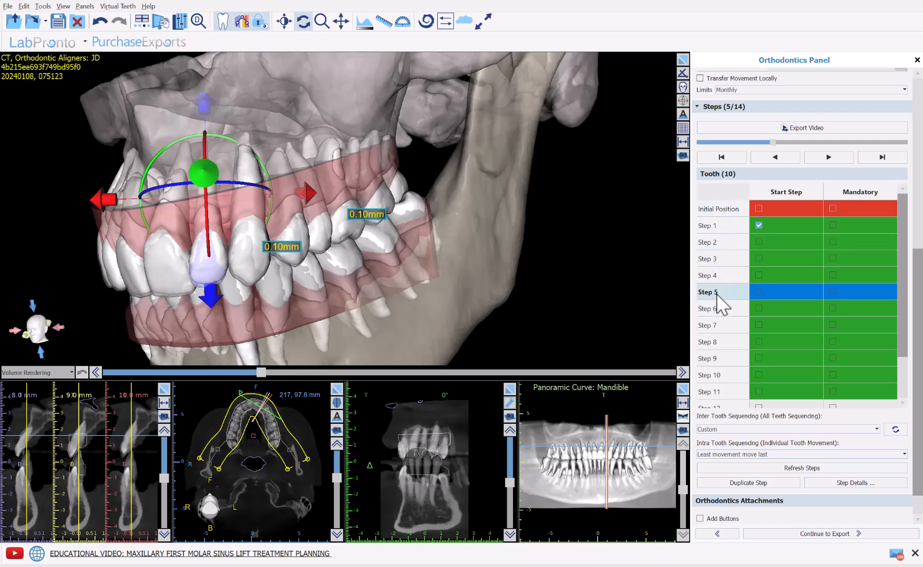
drag(268, 175, 270, 179)
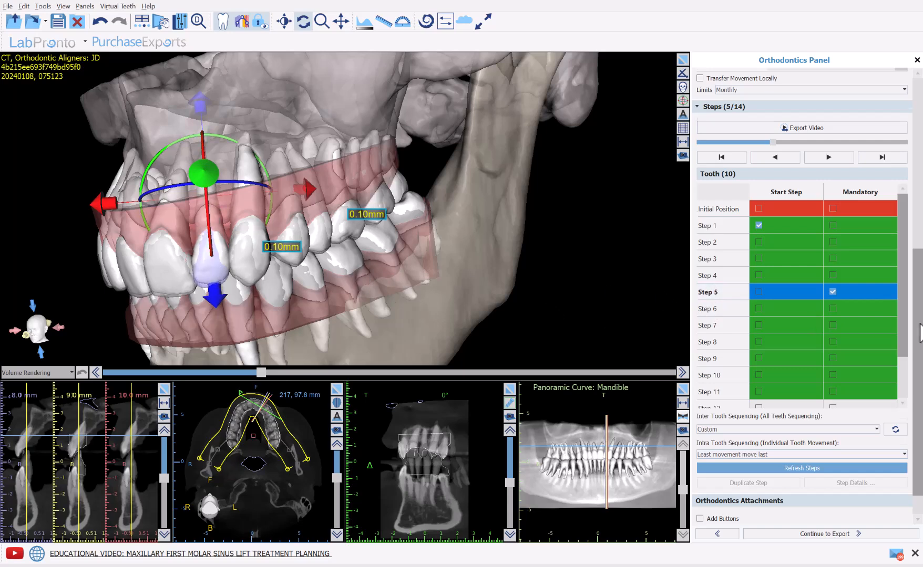
scroll(899, 320, down, 1)
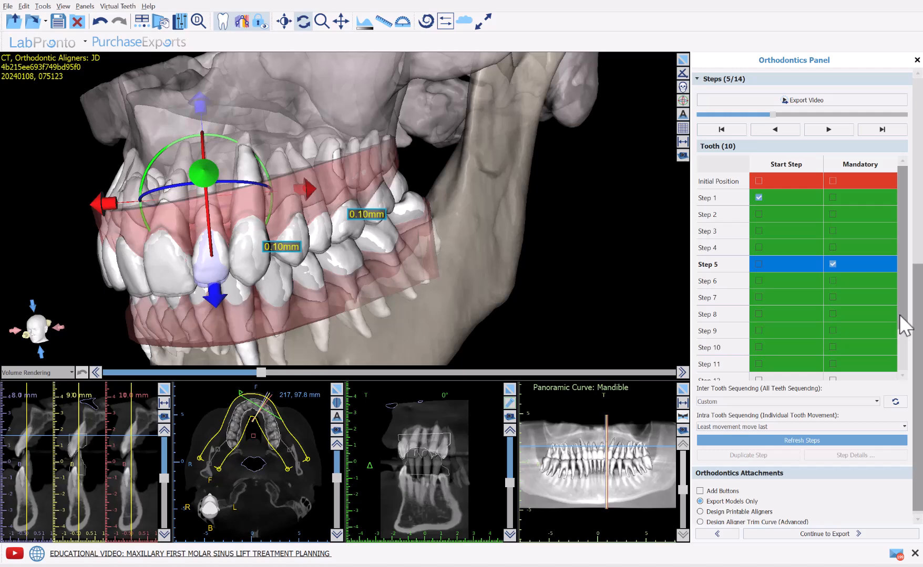
click(785, 441)
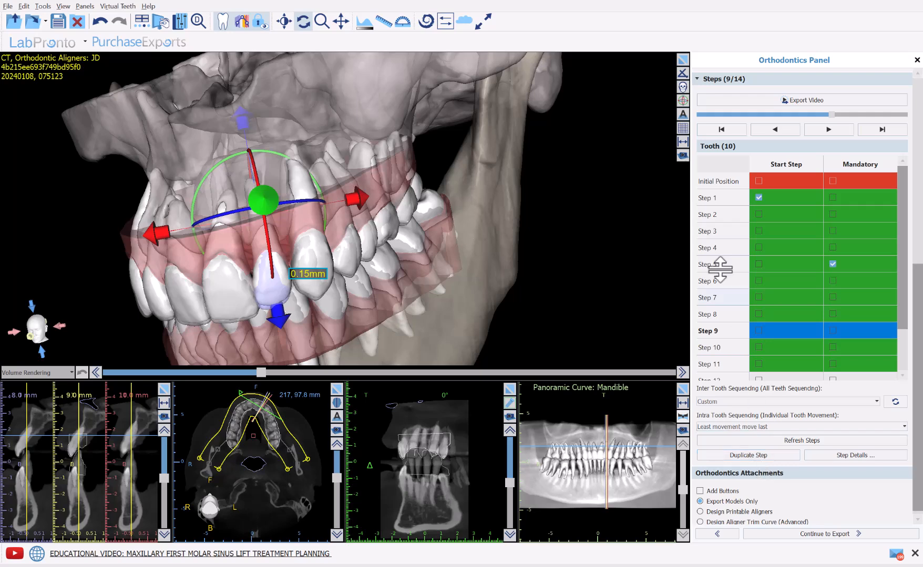
Move through the treatment steps to step 10, go back to step 8 and duplicate that step.
drag(709, 115, 840, 117)
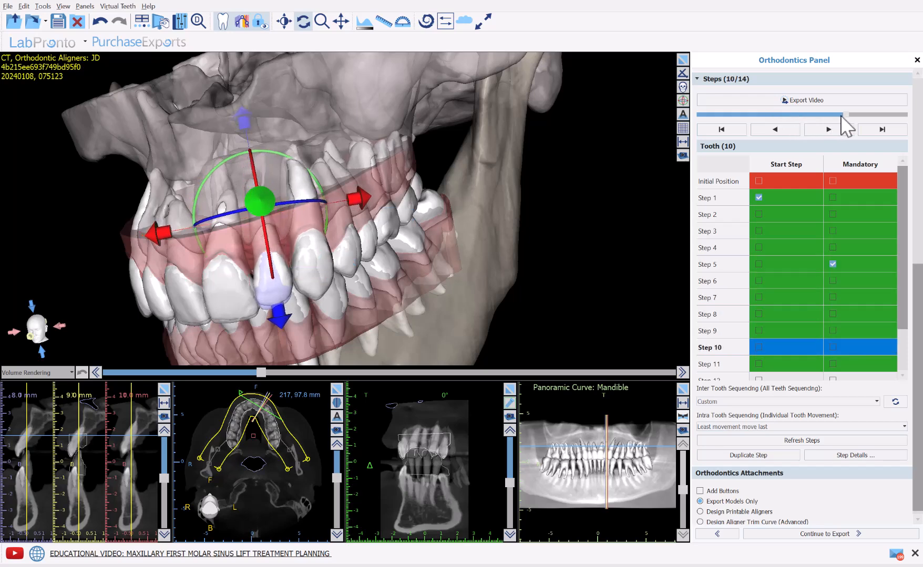
drag(845, 116, 819, 117)
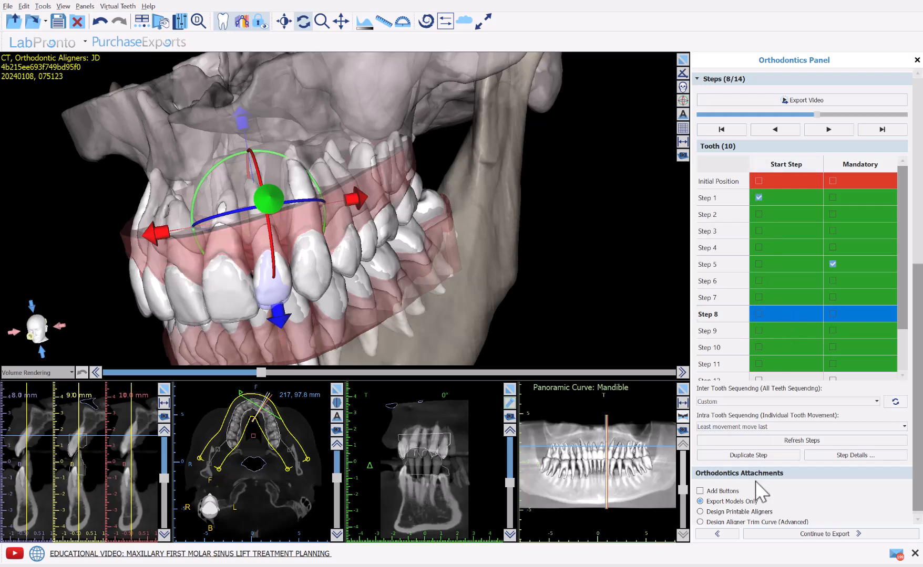
click(755, 456)
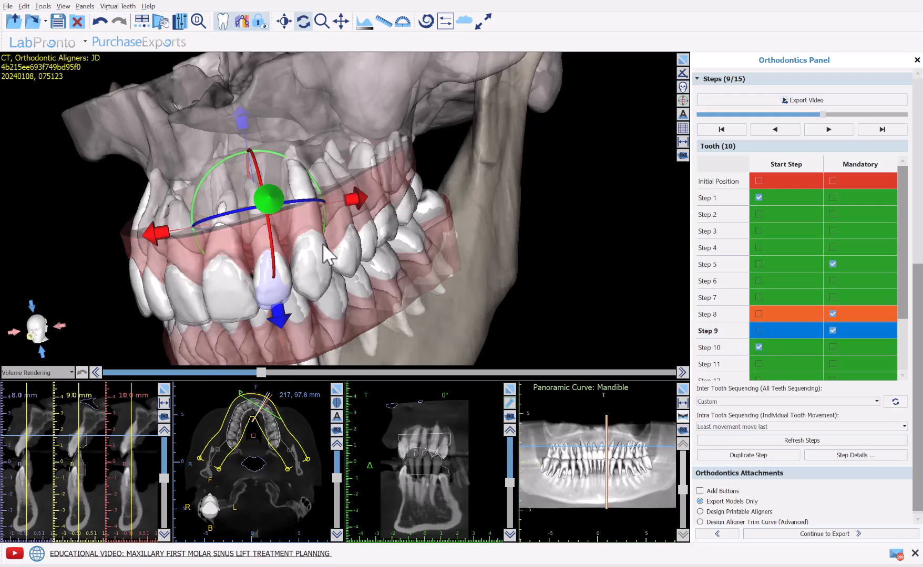
Tip the upper left lateral incisor and the adjacent canine on step 9 and refresh the steps.
drag(273, 267, 303, 260)
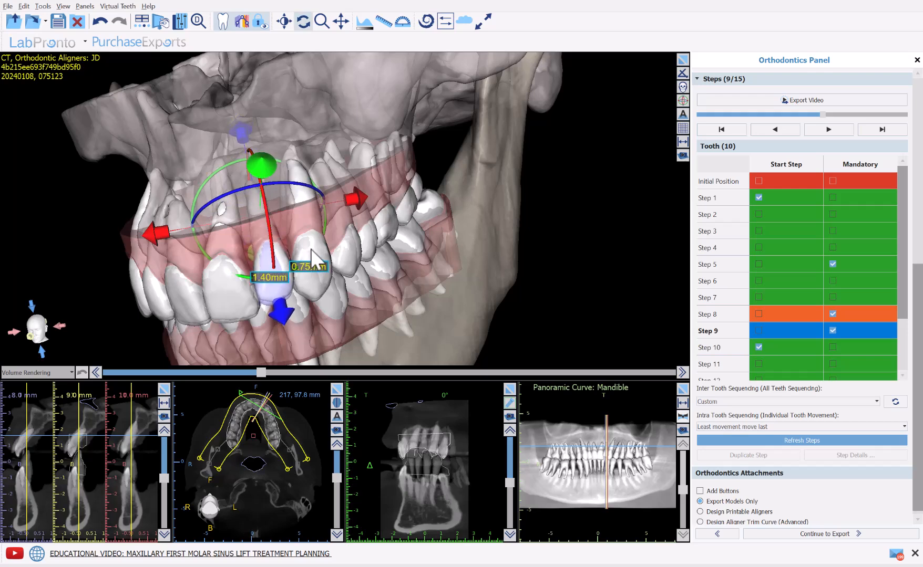
click(313, 253)
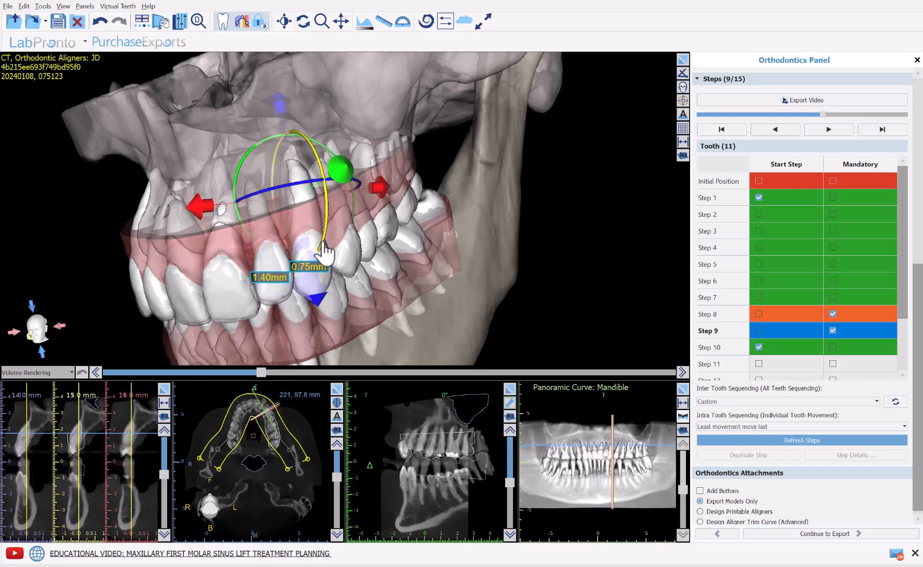
drag(326, 253, 371, 261)
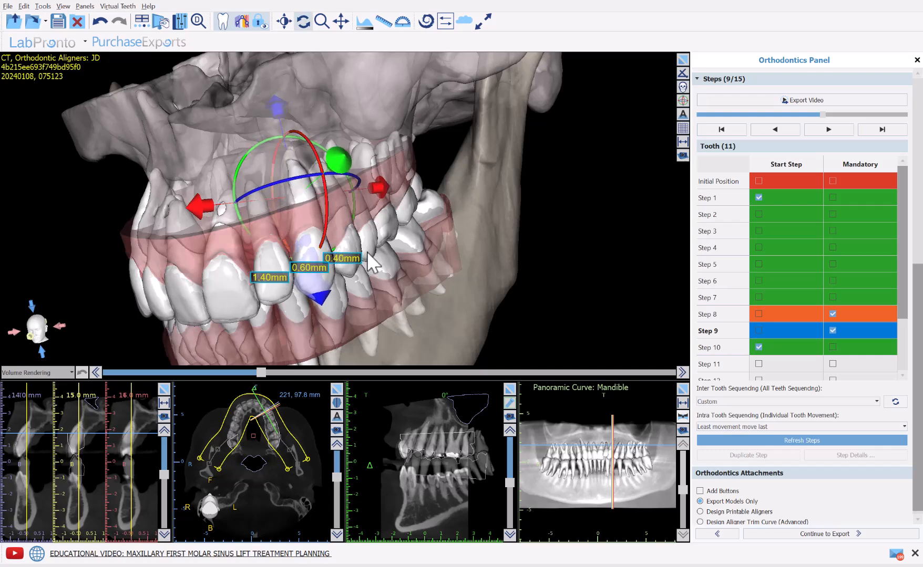
click(785, 443)
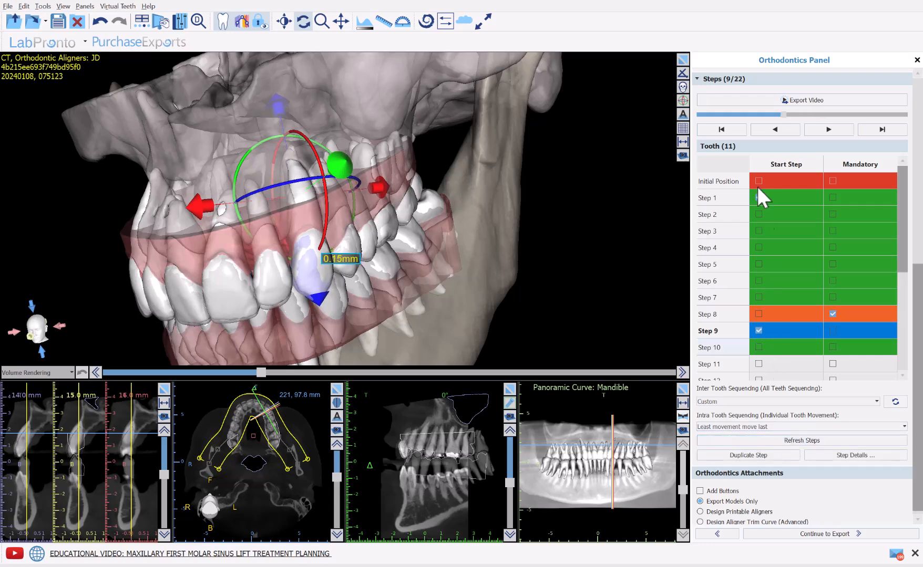
Examine the refreshed tooth movement by moving through step 8 and step 12 up to step 13.
click(755, 119)
click(754, 118)
click(754, 118)
drag(754, 117, 771, 117)
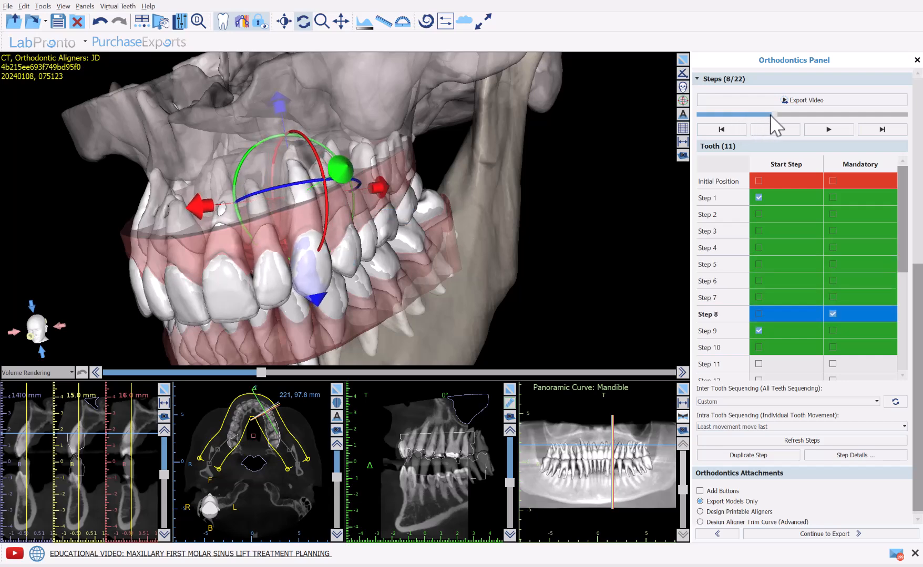
drag(771, 116, 802, 113)
drag(803, 114, 808, 113)
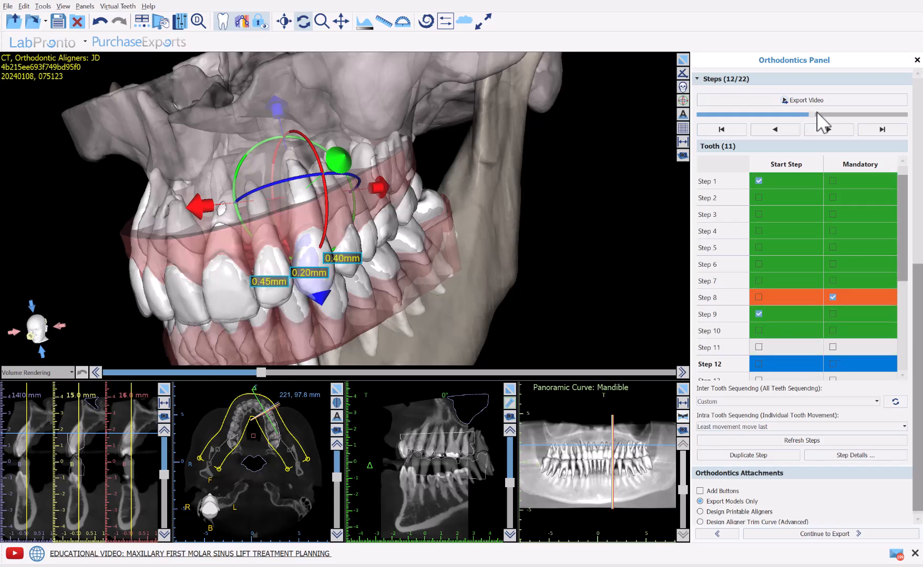
click(817, 113)
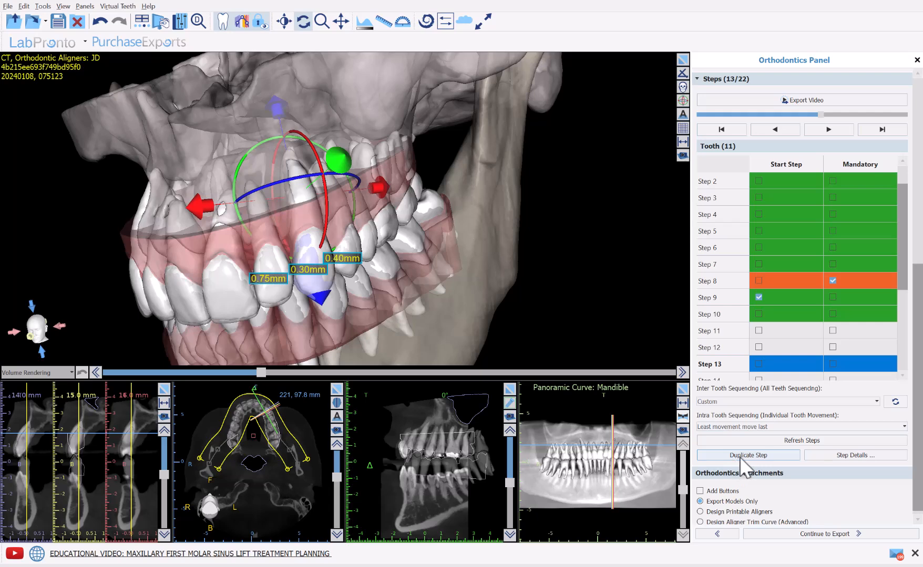
Reset the inter tooth sequencing for all teeth and delete the created milestones as well.
click(762, 455)
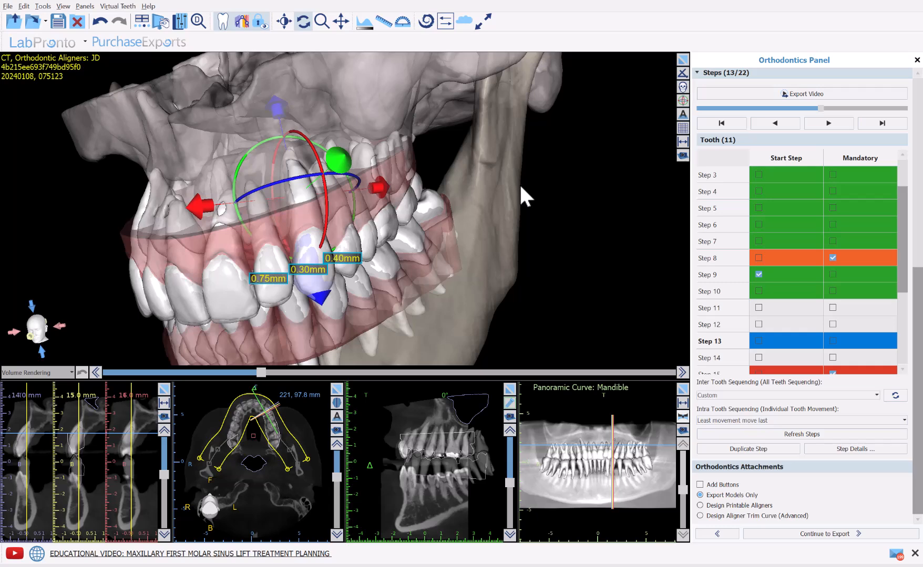
click(894, 396)
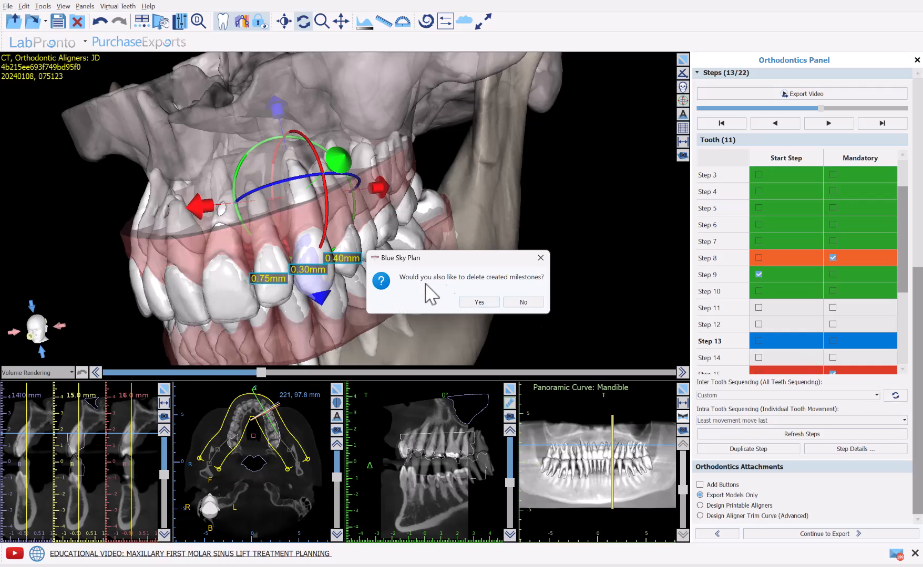
click(477, 303)
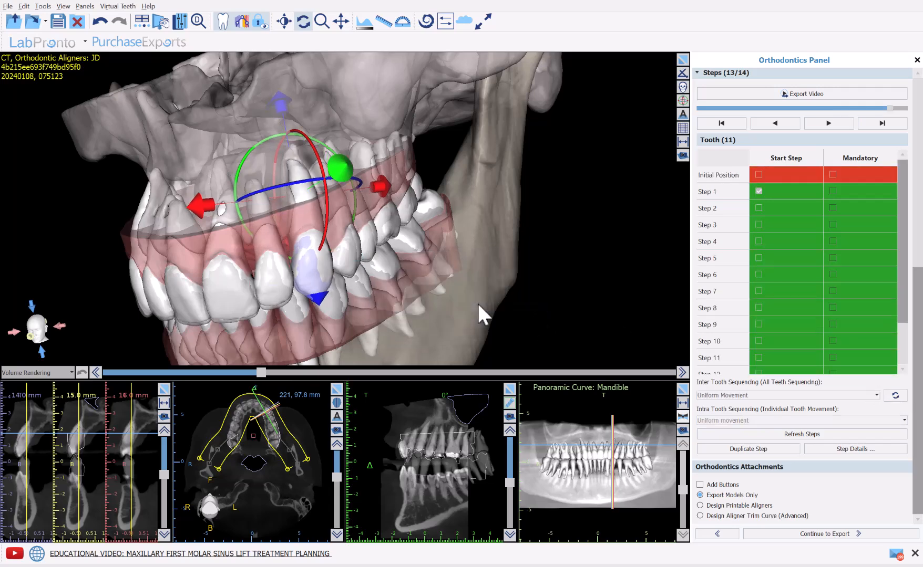
Go to step 4 and examine the step details table with the movements of every tooth.
drag(904, 316, 898, 284)
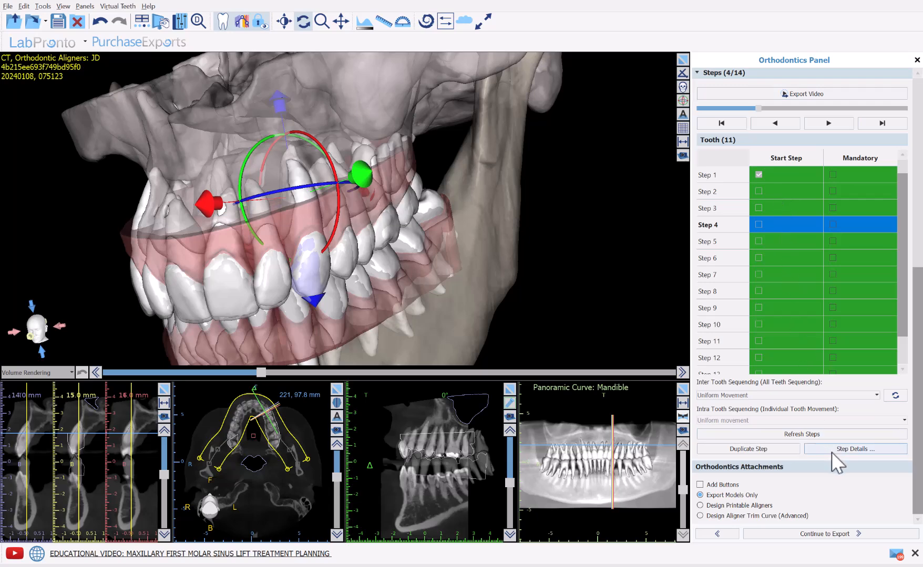
click(838, 450)
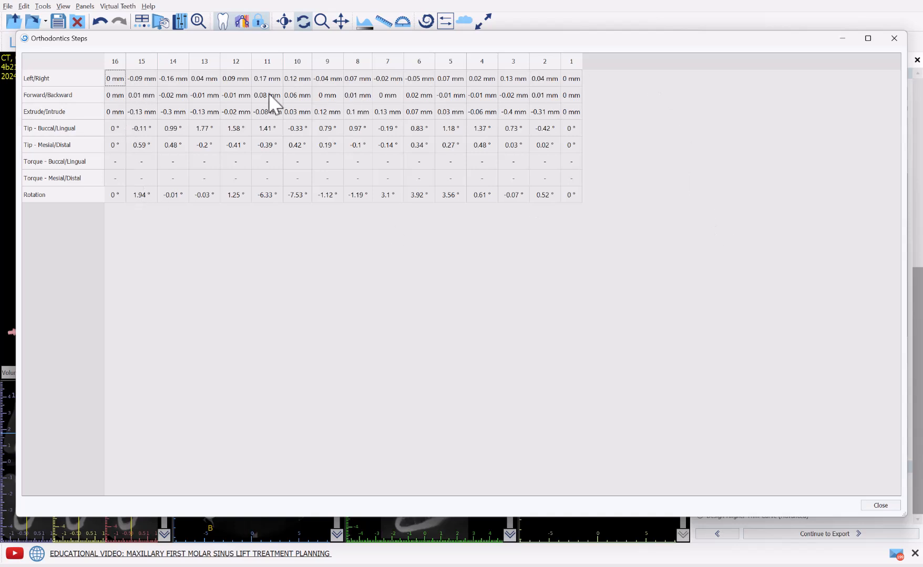
key(Escape)
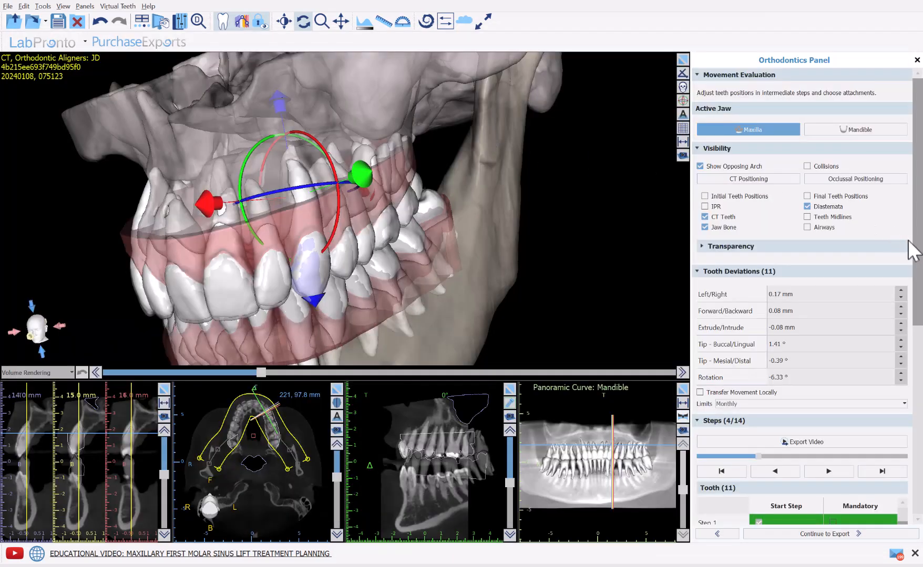
Move through the treatment from the initial position to step 10 and enable adding buttons for the orthodontics attachments.
drag(917, 251, 919, 334)
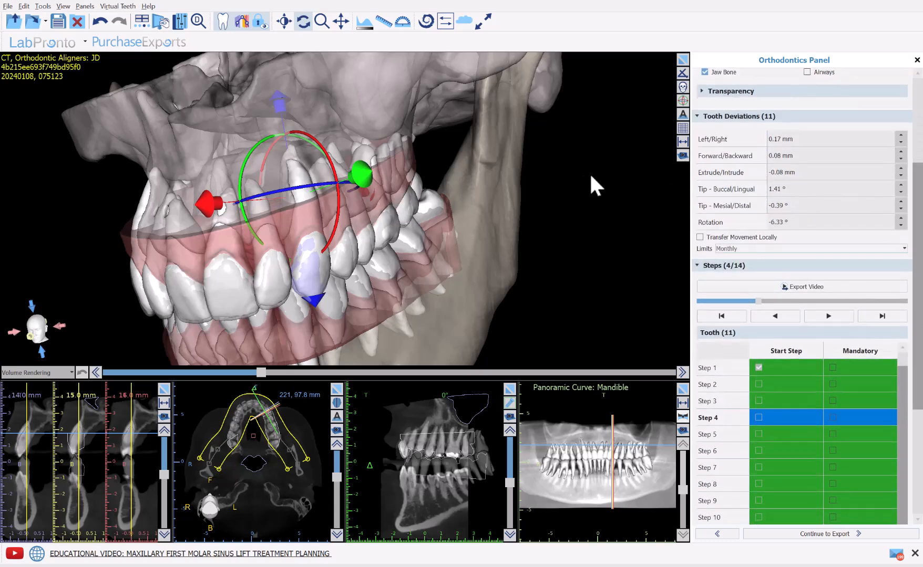
drag(920, 344, 920, 434)
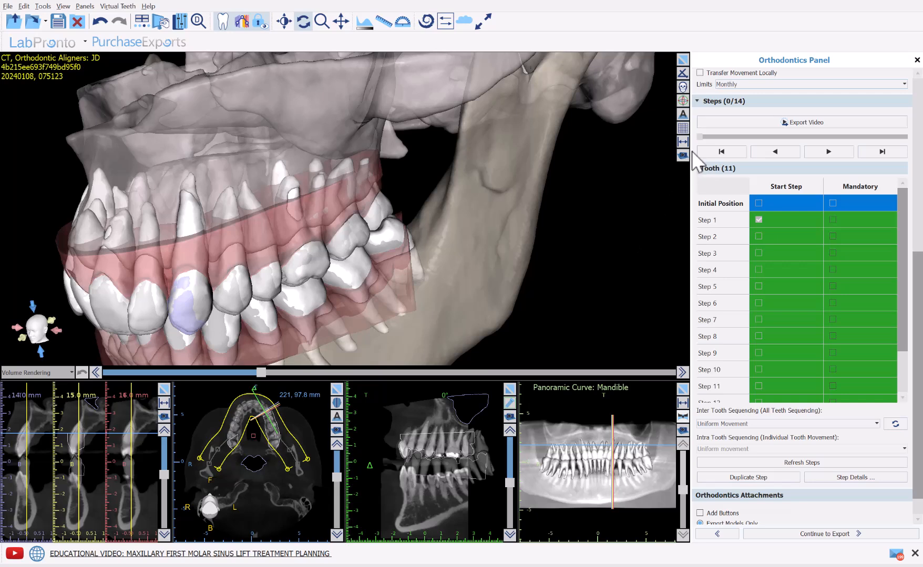
drag(700, 137, 849, 139)
scroll(786, 499, down, 1)
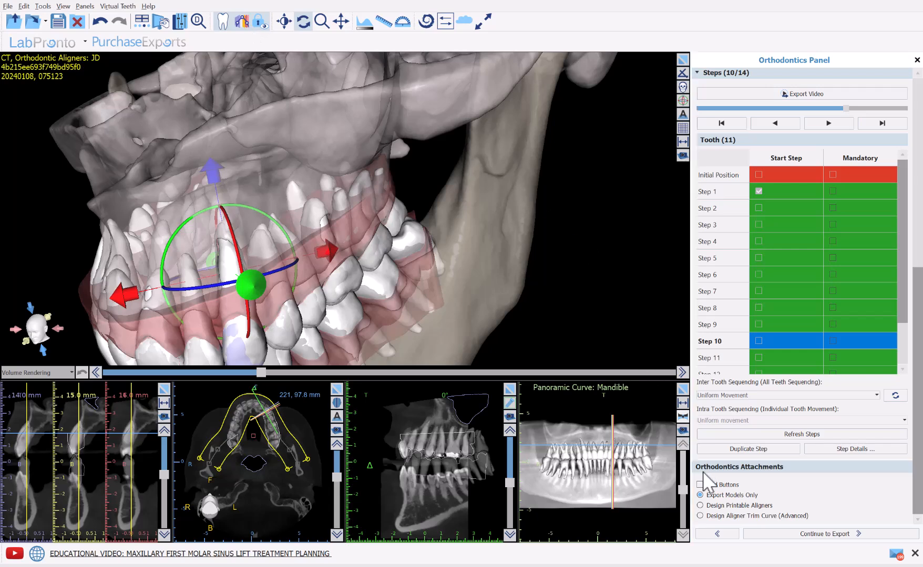
click(701, 485)
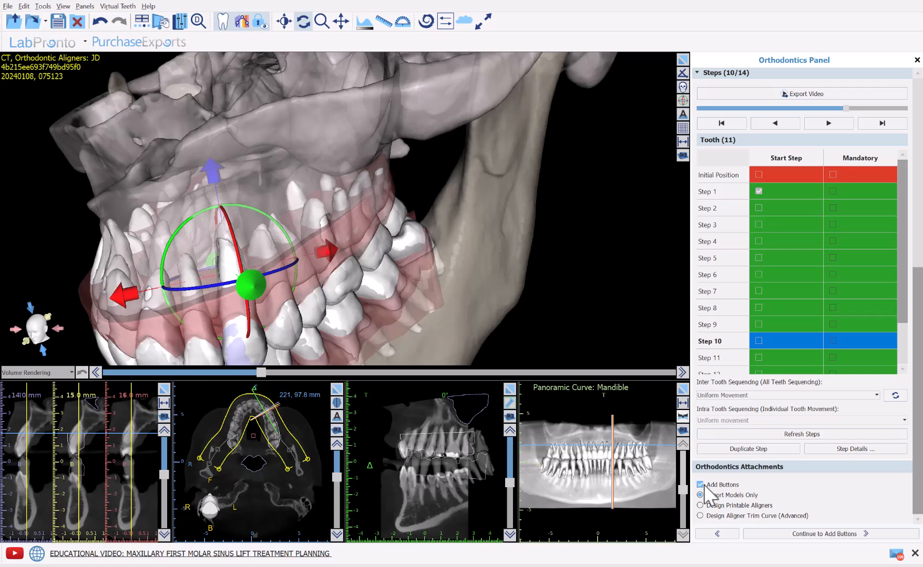